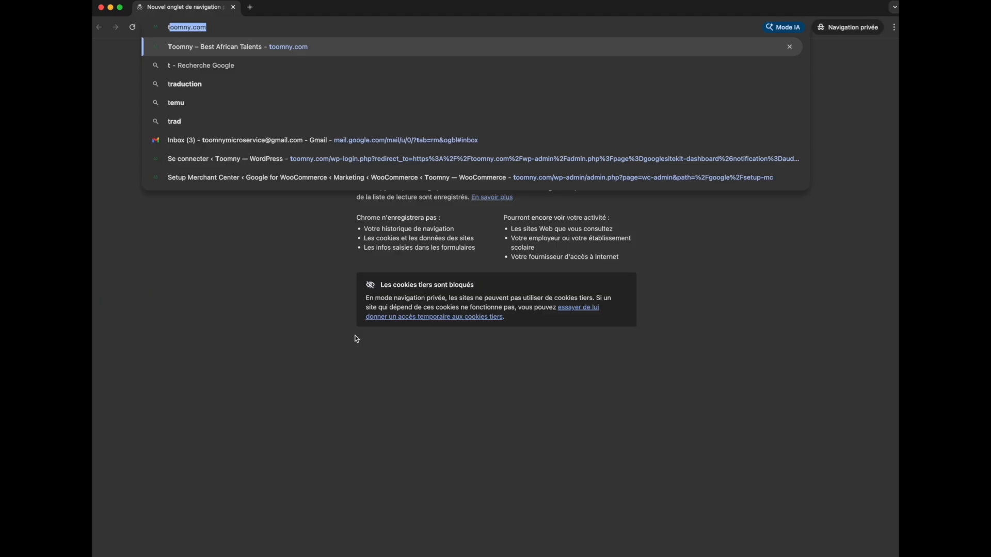
Open toomny.com and accept the site's cookies.
key("Return")
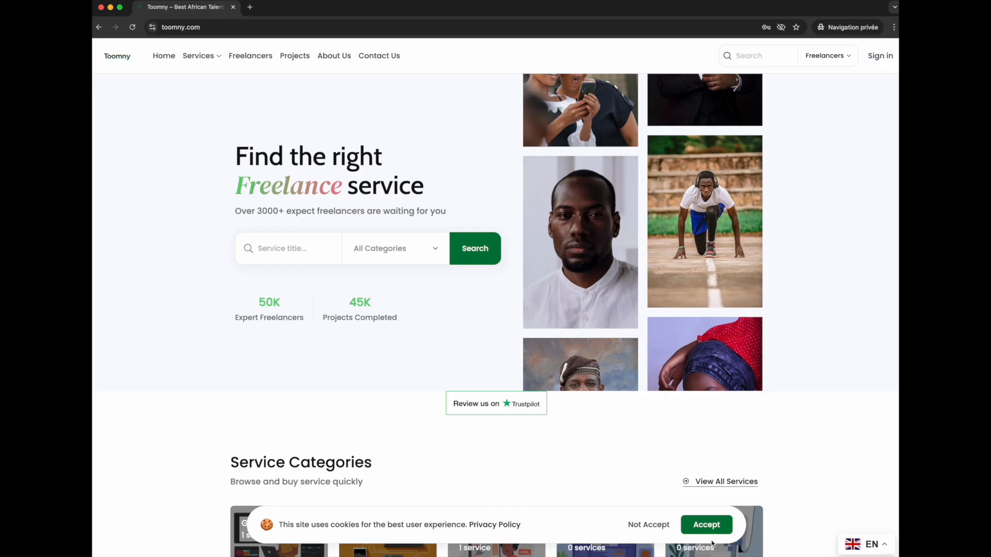
left_click(707, 525)
Switch the site language from English to Français.
scroll(516, 465, "down", 2)
scroll(500, 461, "down", 4)
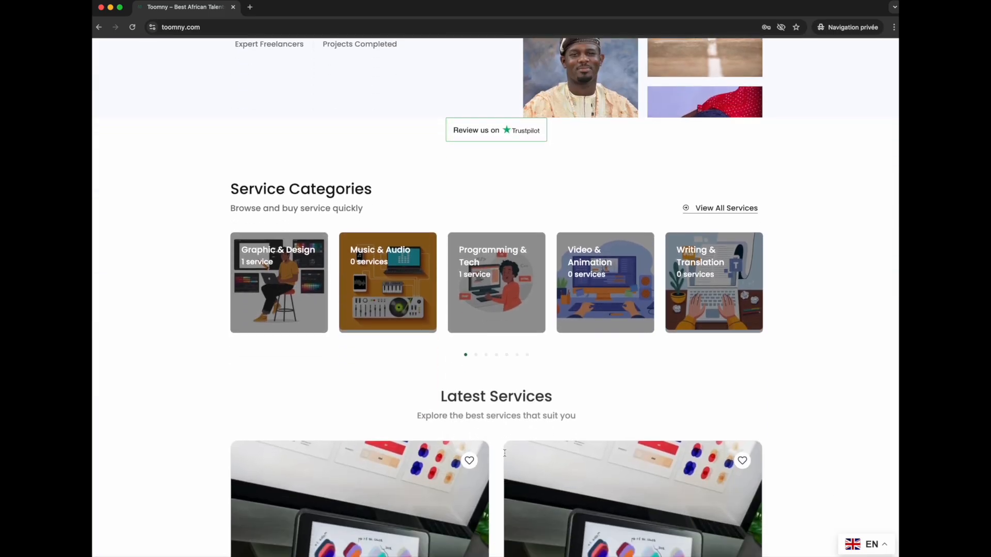
scroll(499, 449, "down", 4)
scroll(498, 440, "down", 2)
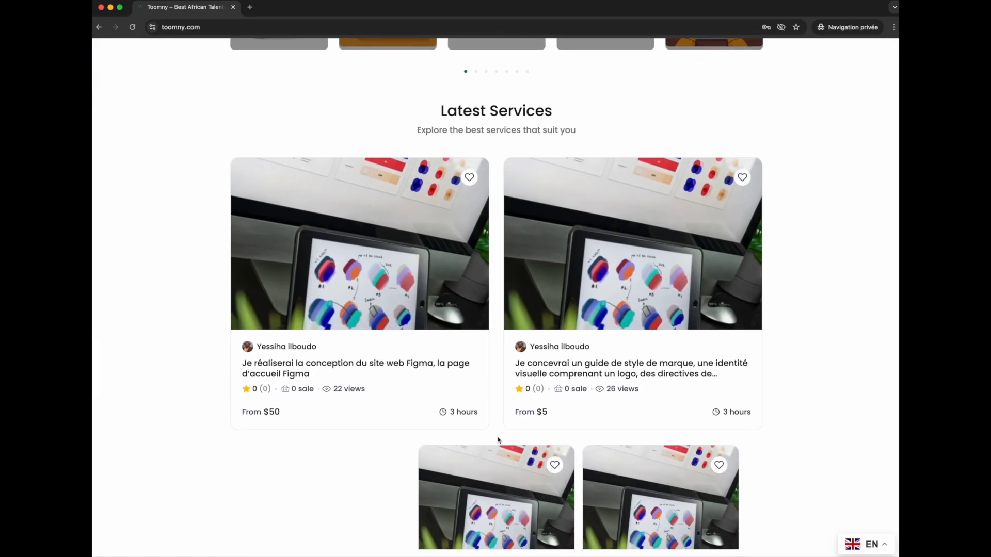
left_click(866, 546)
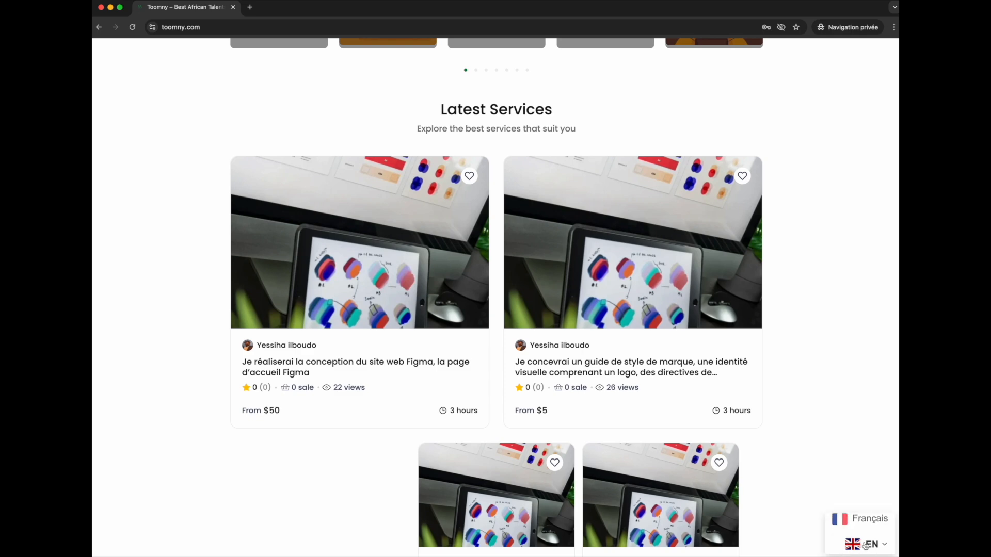
left_click(858, 521)
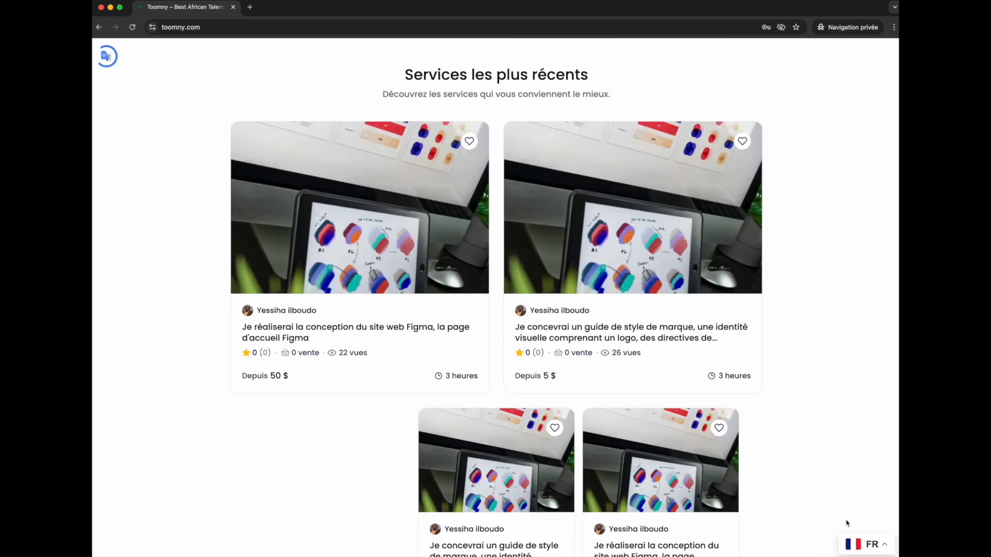
Zoom the browser page out by two levels.
scroll(602, 392, "up", 8)
scroll(602, 392, "up", 5)
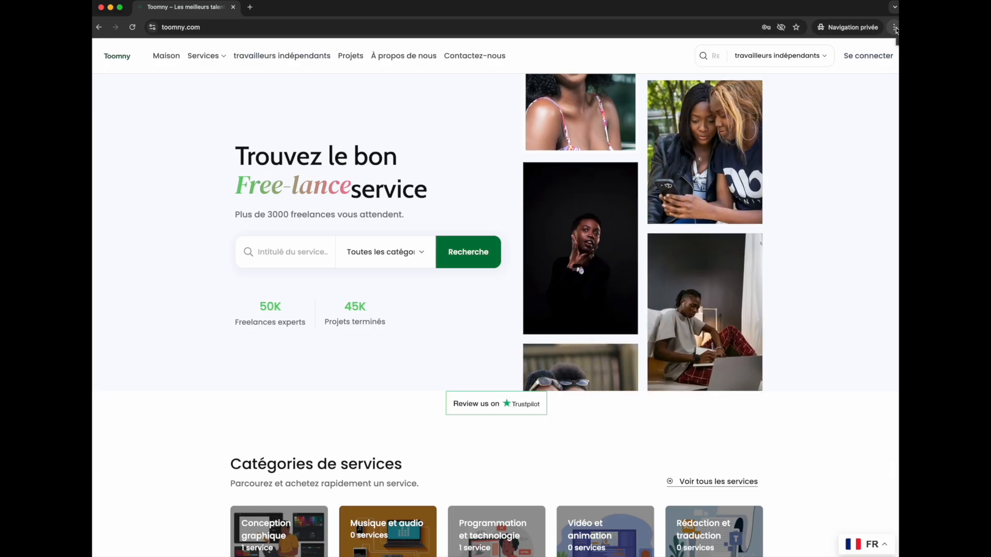
left_click(894, 28)
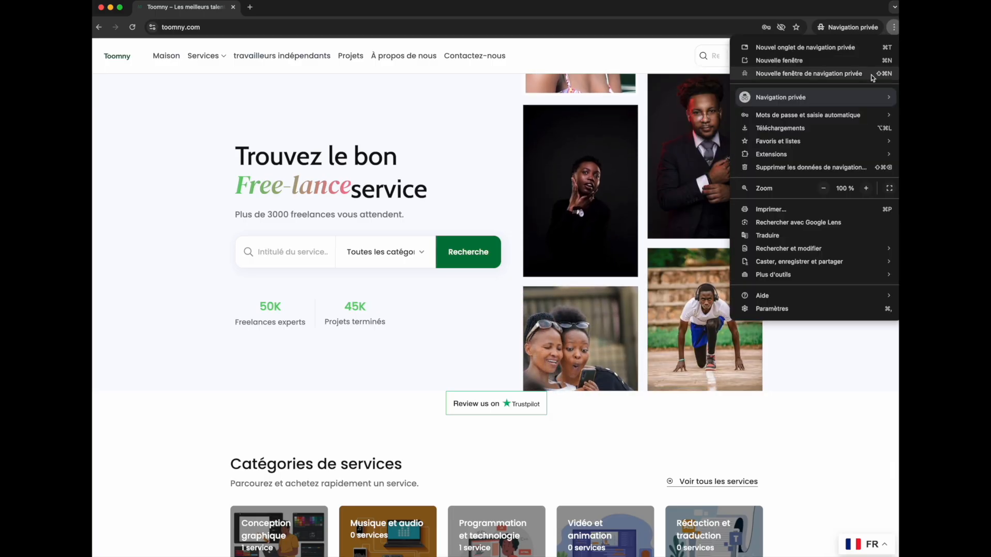
left_click(824, 189)
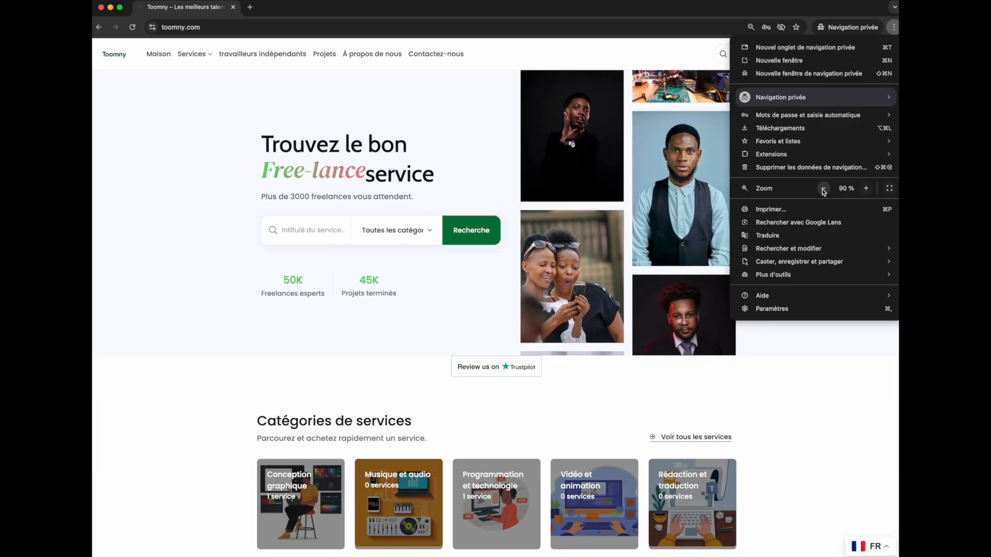
left_click(823, 189)
left_click(483, 144)
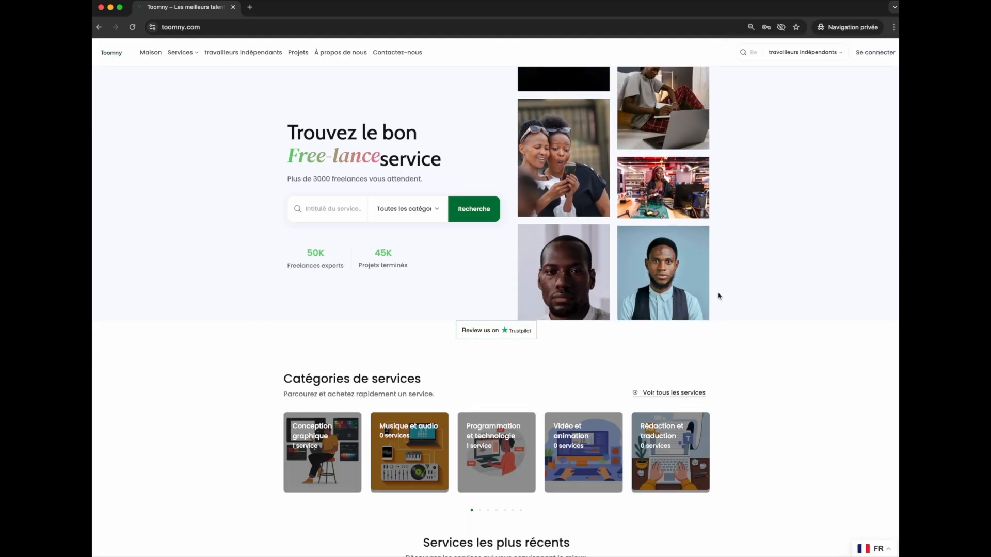
Open the sign-in page and inspect its account and password fields.
left_click(872, 55)
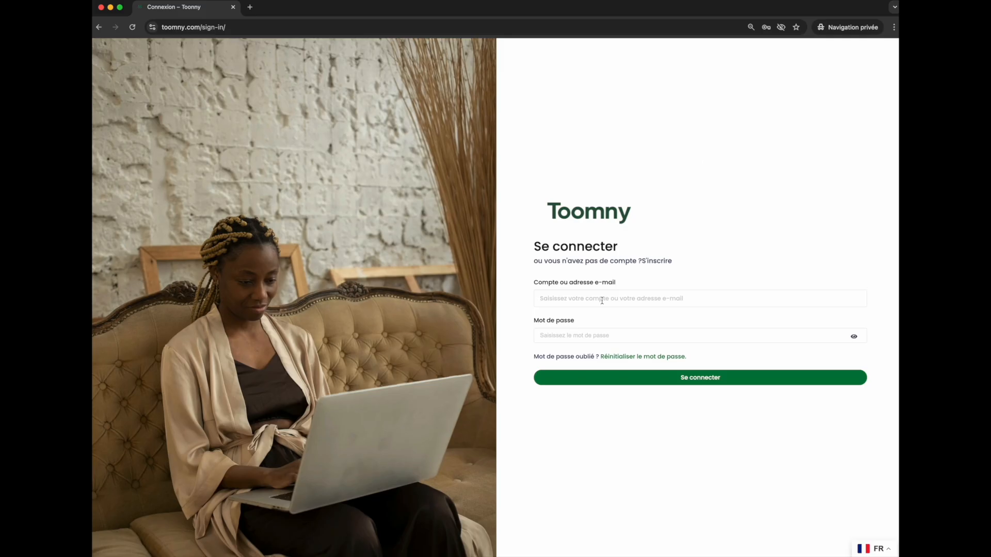
left_click(602, 300)
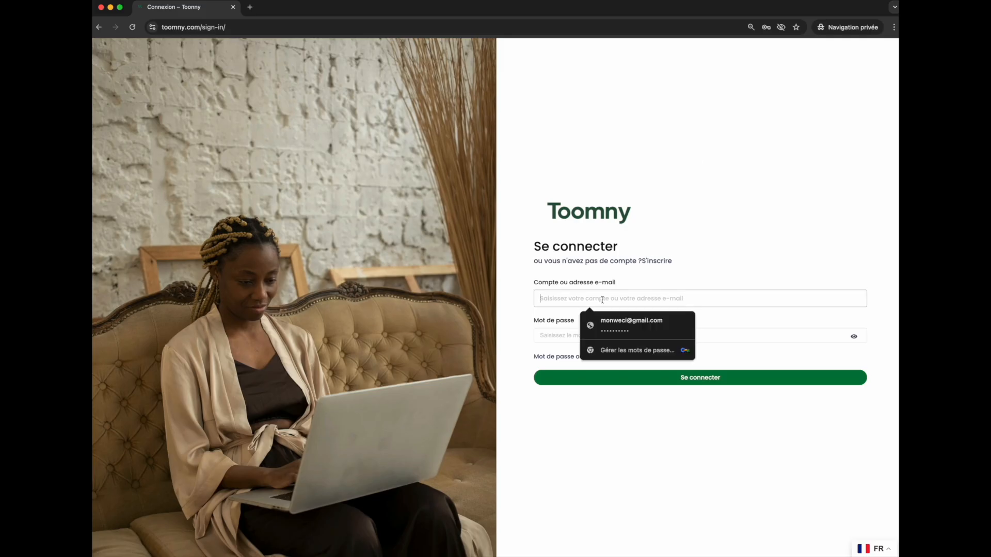
left_click(555, 332)
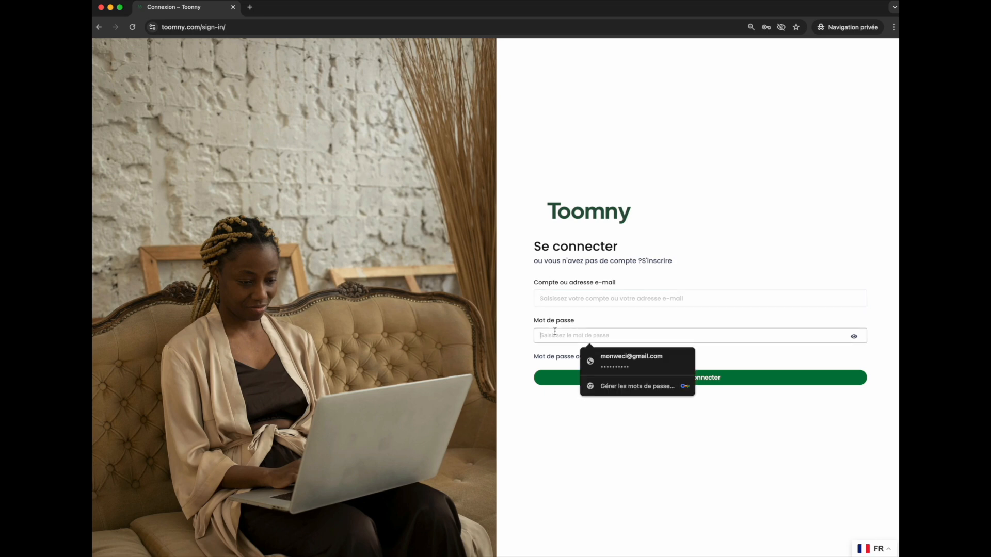
left_click(566, 298)
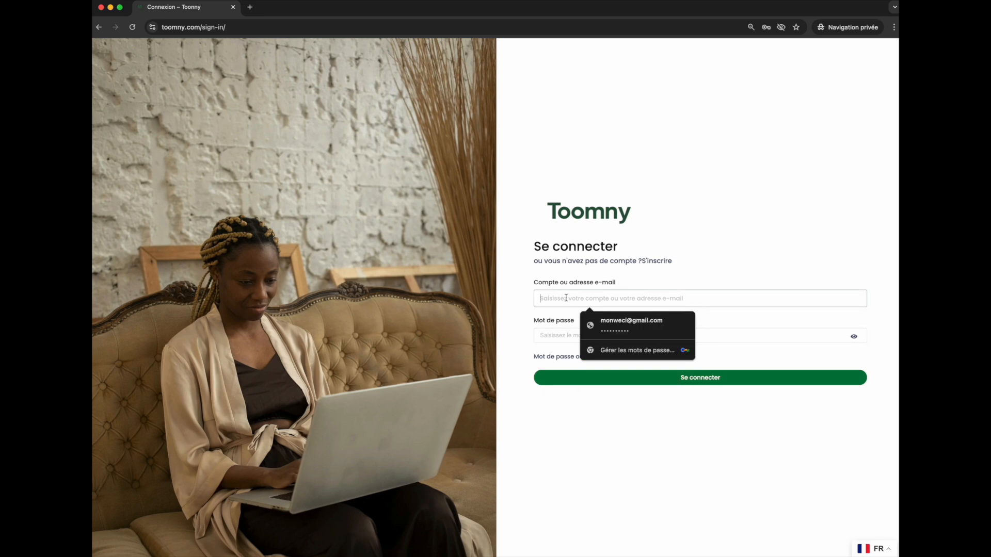
left_click(736, 236)
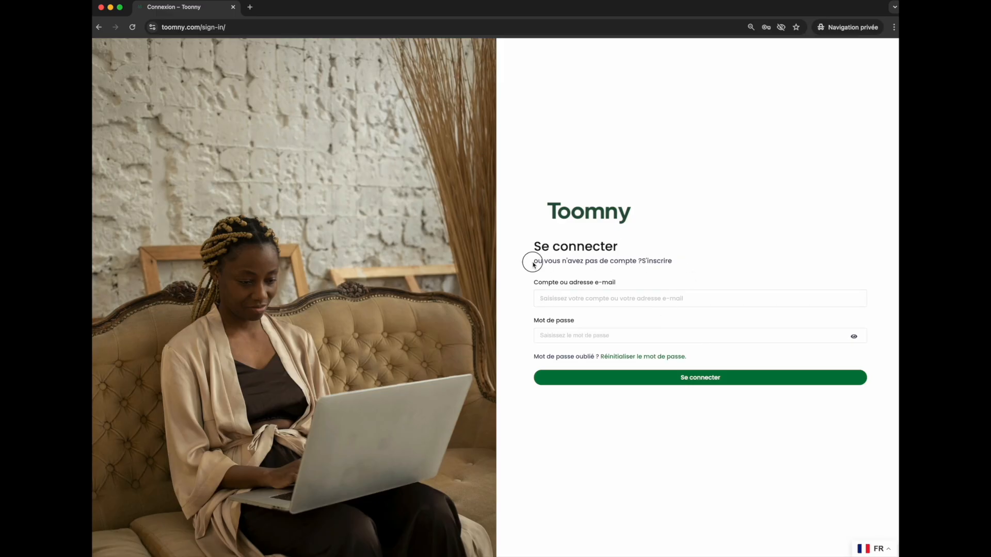
Open the sign-up page through the registration link on the sign-in form.
left_click_drag(531, 260, 696, 260)
left_click(698, 237)
left_click(654, 261)
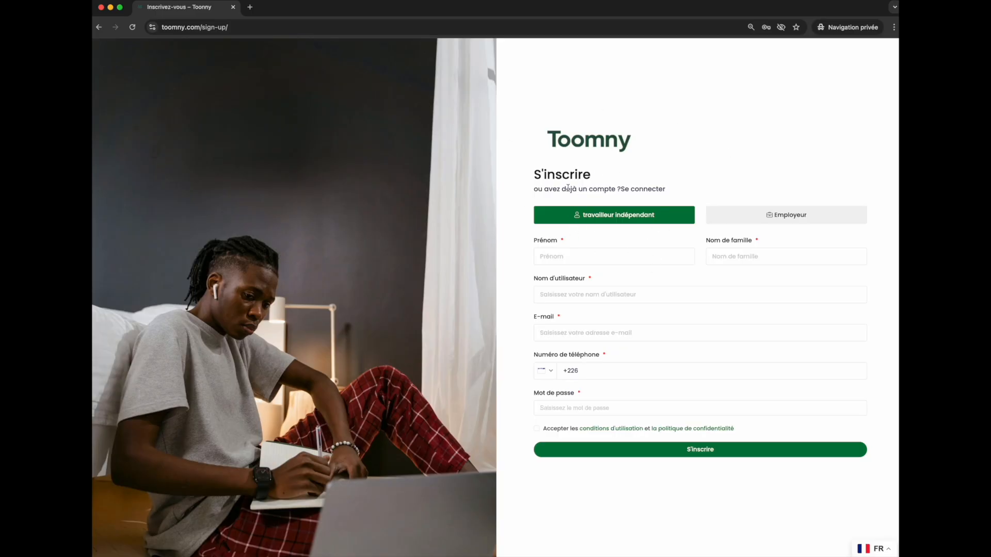
Compare the Employeur and travailleur indépendant account types, keeping travailleur indépendant selected.
left_click(763, 221)
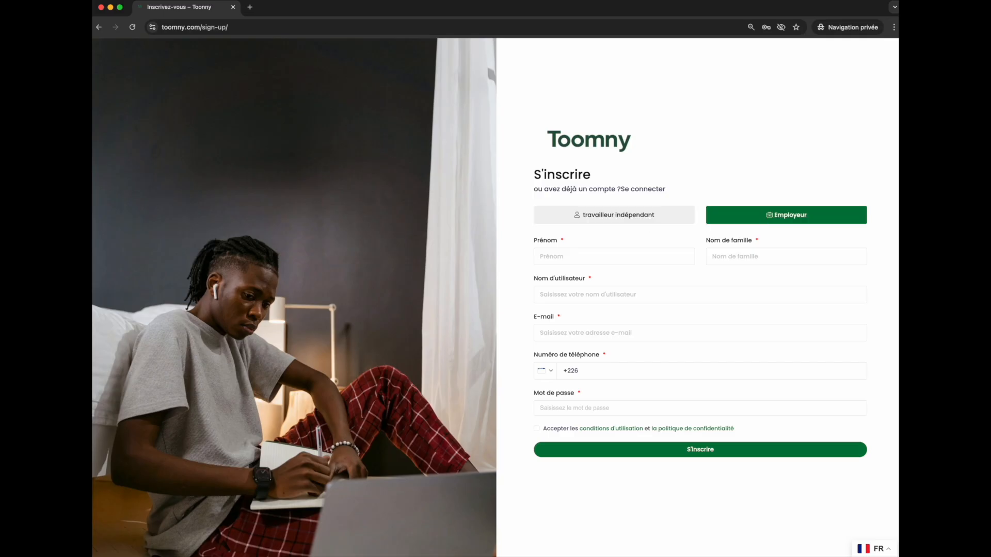
left_click(631, 219)
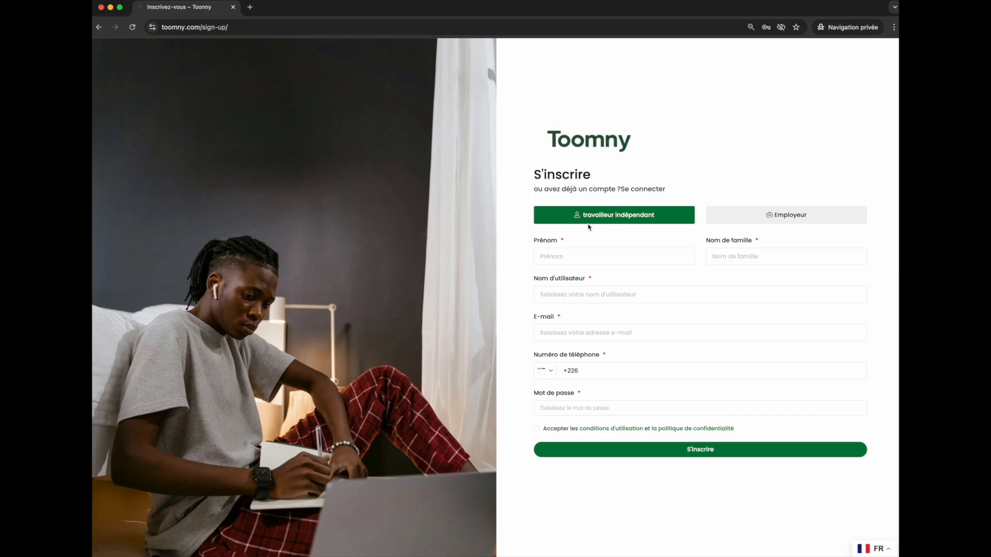
left_click(585, 257)
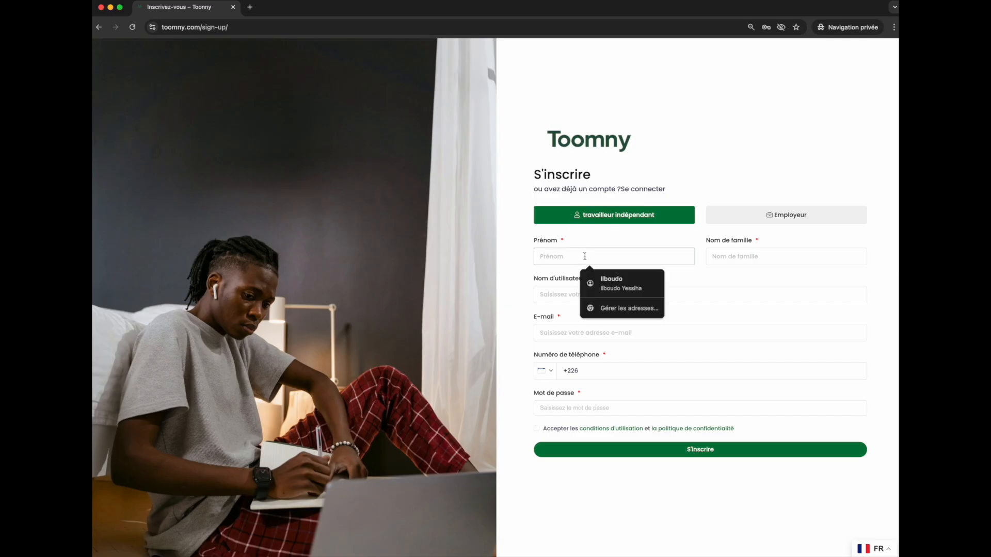
left_click(578, 242)
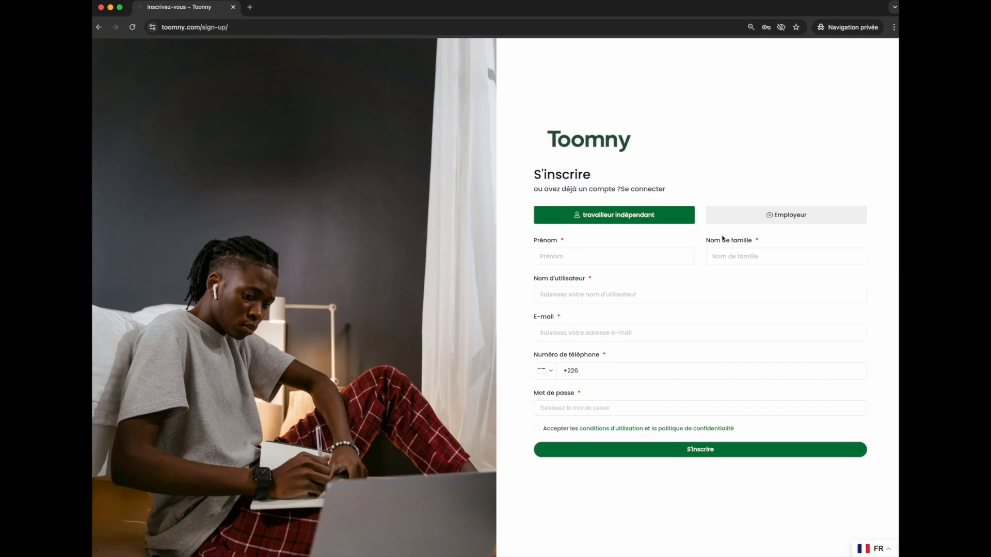
left_click(755, 219)
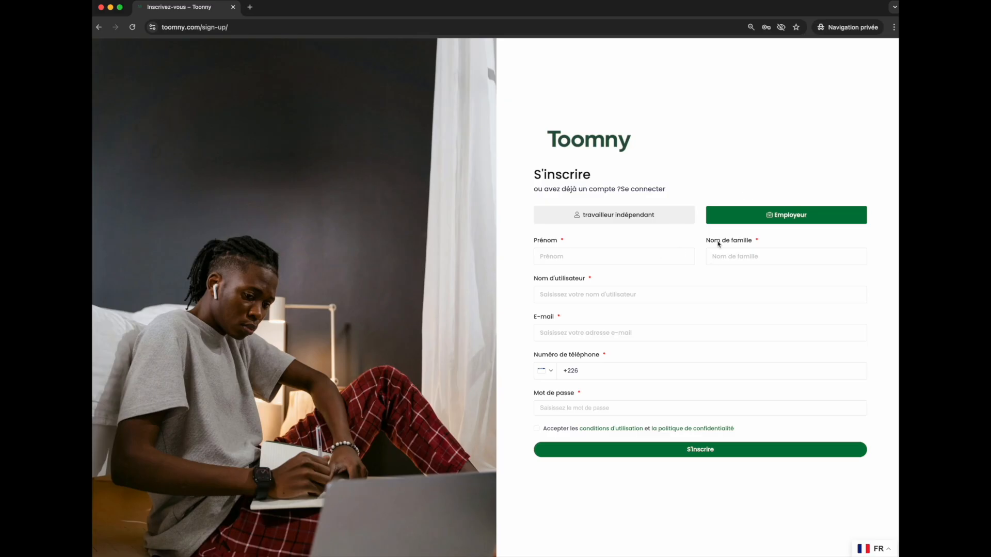
left_click(655, 219)
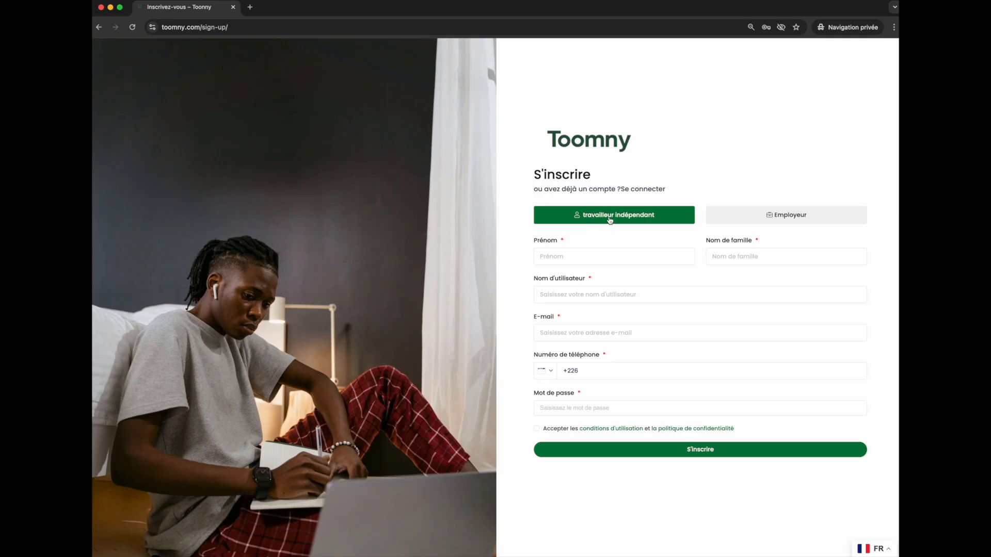
Fill the first and last name fields from the browser's saved address suggestion.
left_click(597, 252)
left_click(814, 258)
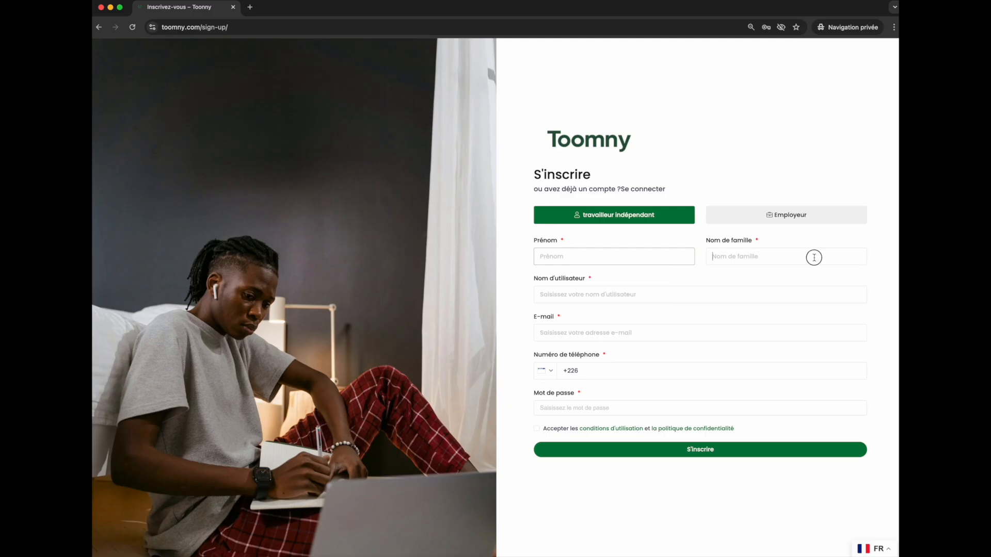
left_click(589, 255)
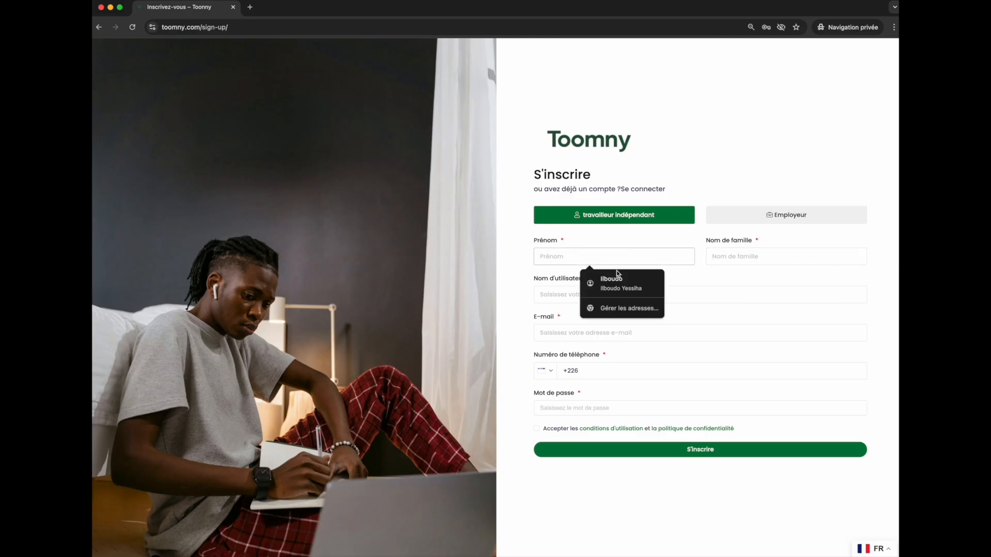
left_click(618, 276)
left_click(599, 290)
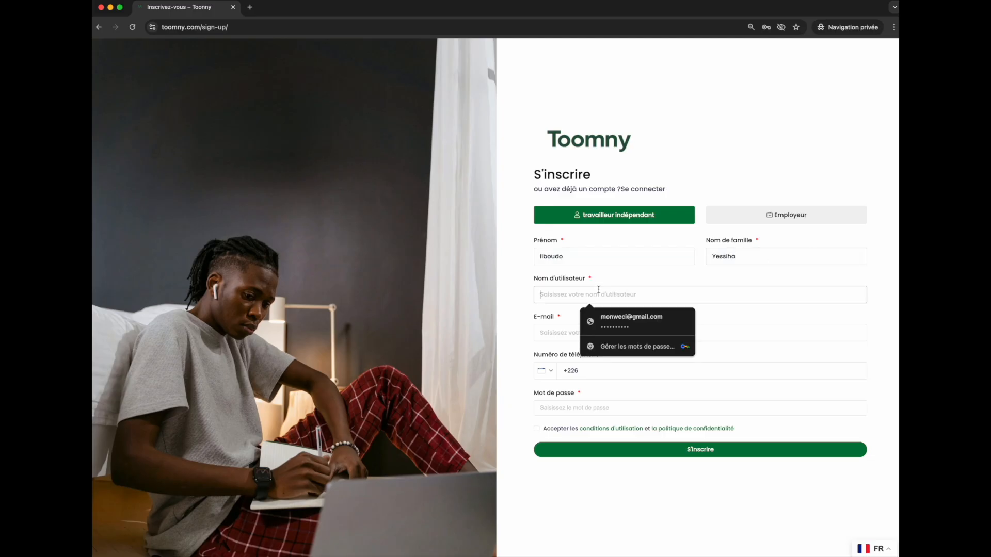
Complete the remaining sign-up fields and submit the freelancer registration.
left_click(571, 333)
left_click(604, 370)
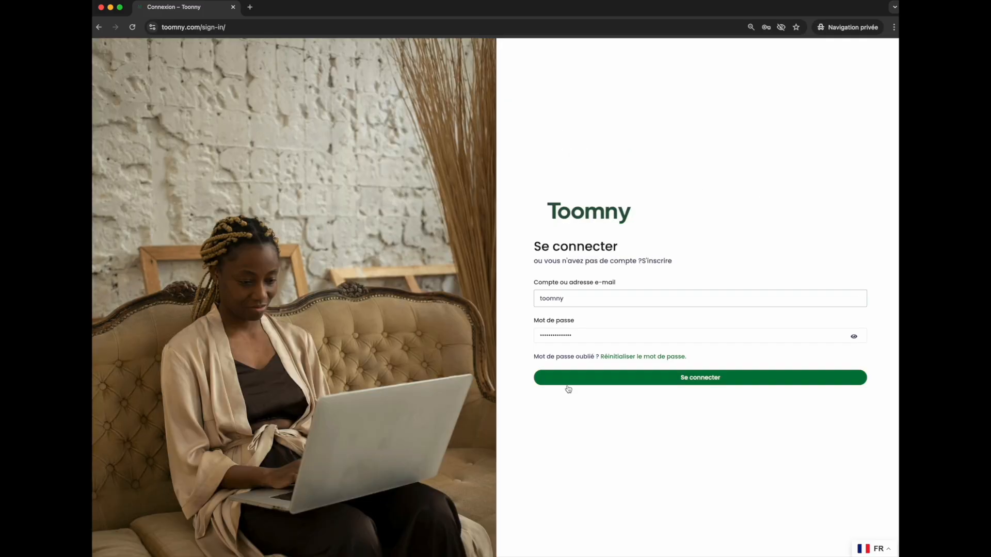
left_click(640, 379)
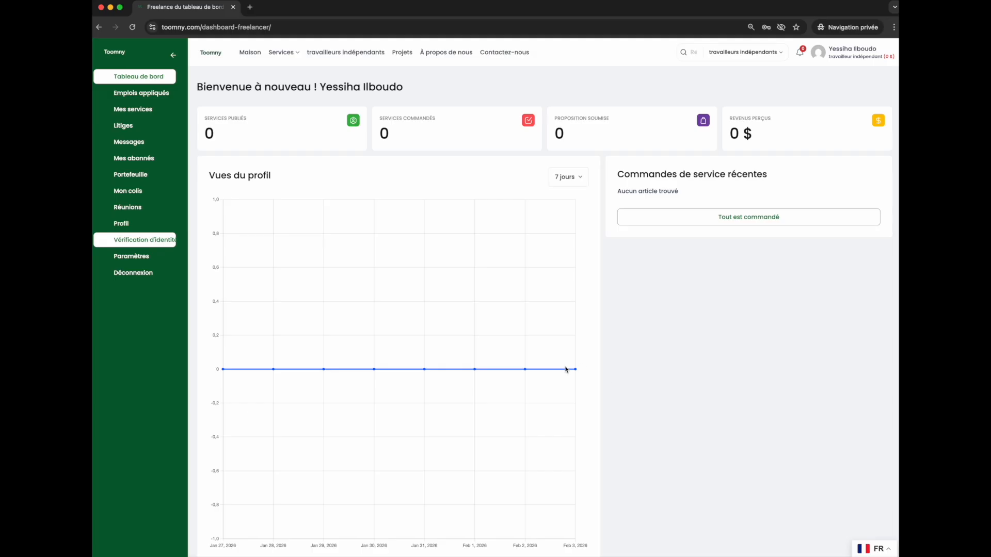
Open the profile settings and examine the cover image size requirement.
left_click(128, 224)
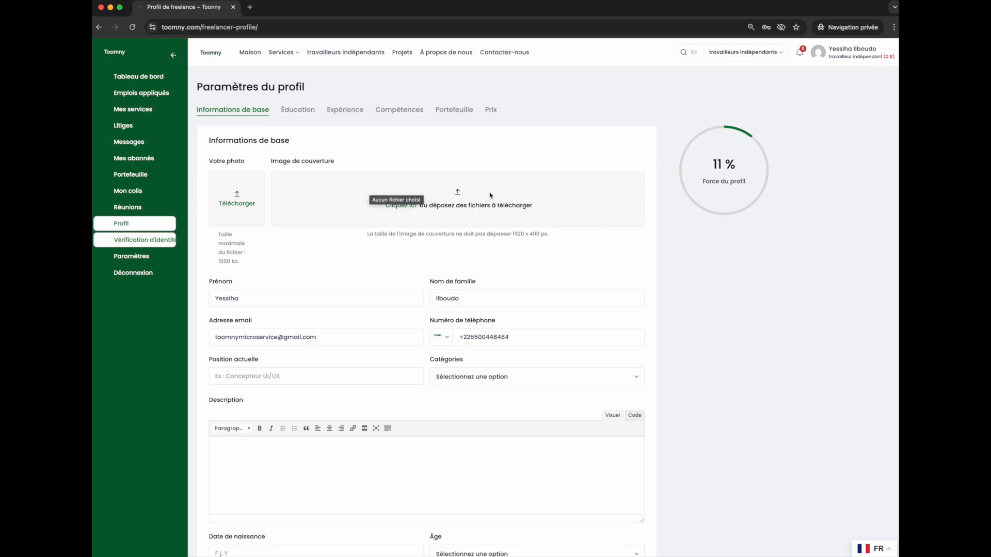
left_click_drag(367, 234, 559, 240)
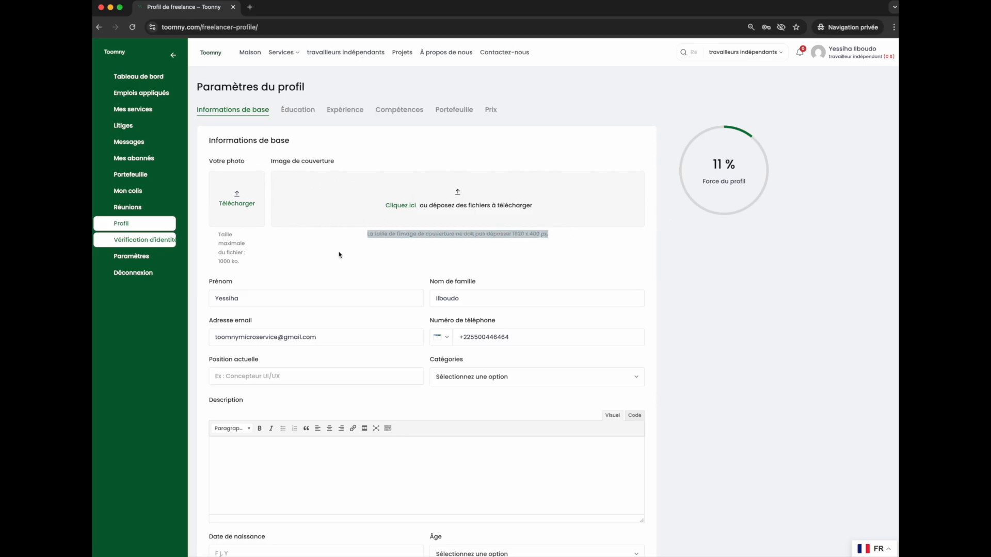
left_click(323, 260)
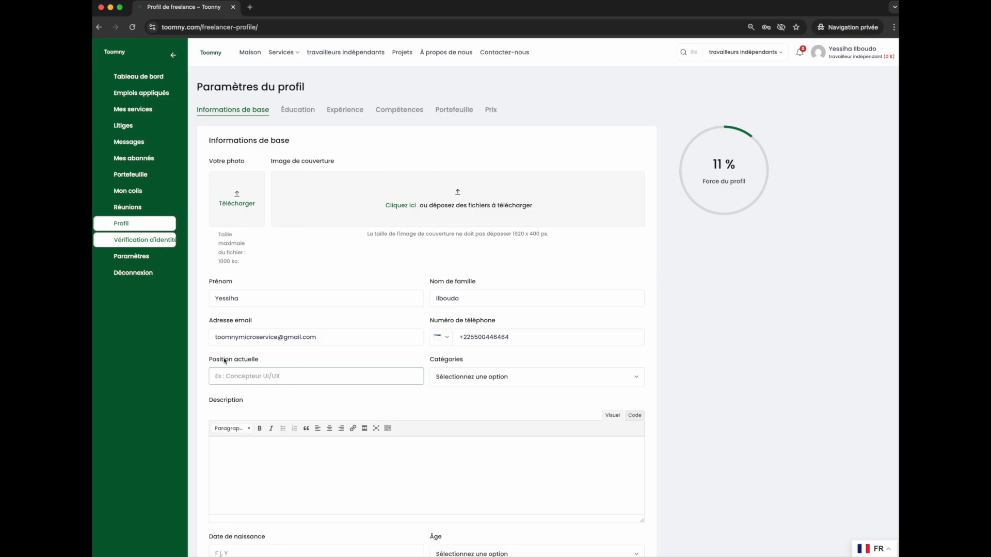
Browse the category options and scroll through the remaining profile fields.
left_click(492, 380)
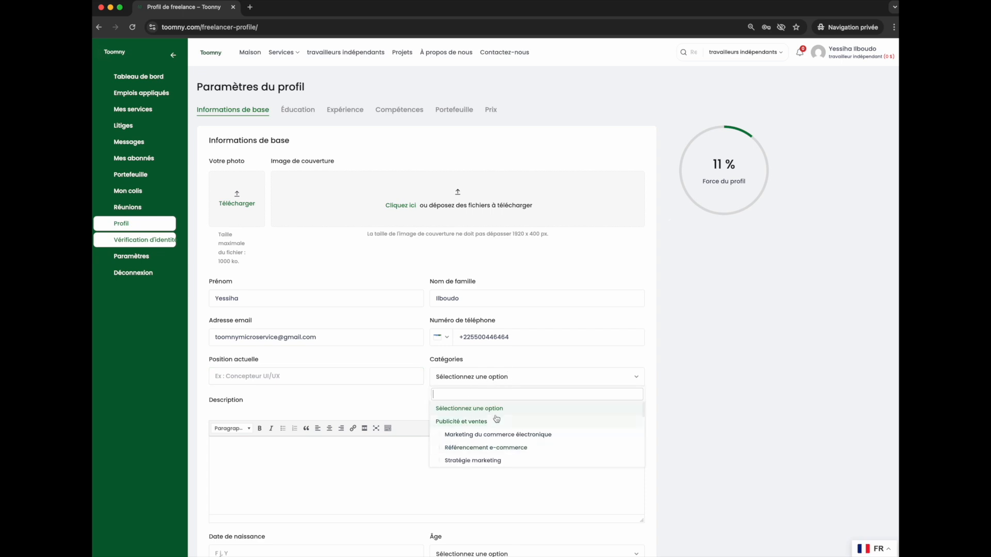
scroll(503, 426, "down", 3)
scroll(485, 436, "down", 5)
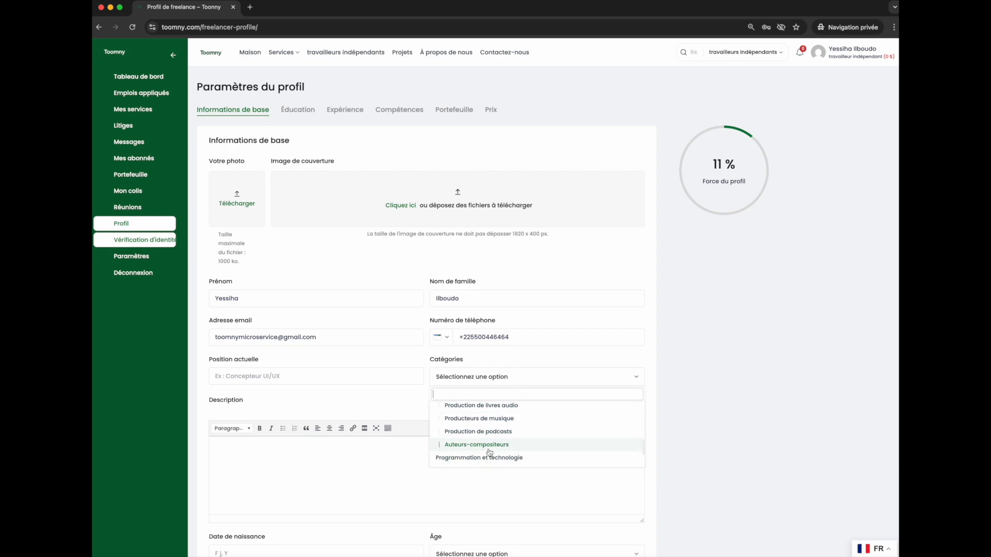
scroll(488, 449, "down", 2)
left_click(348, 475)
scroll(348, 475, "down", 2)
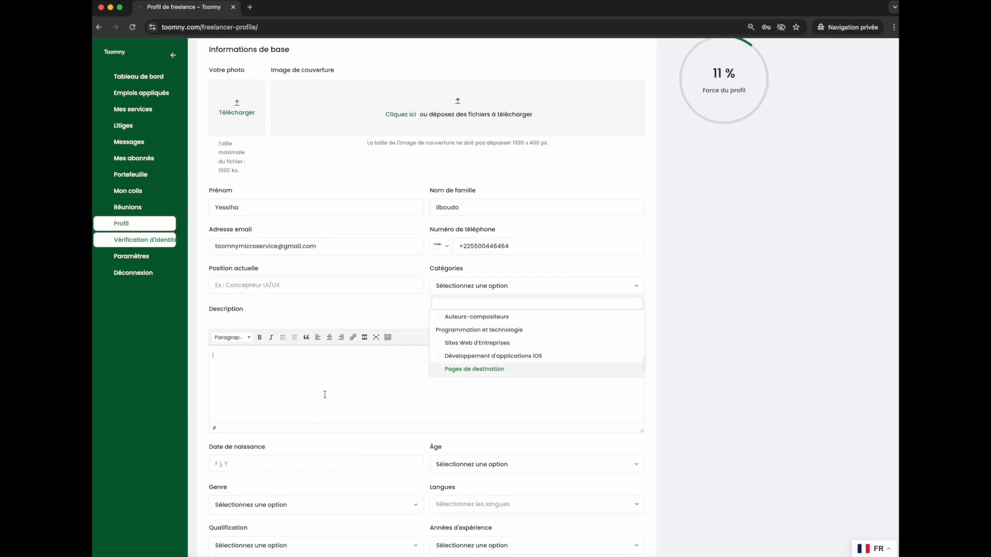
left_click(416, 310)
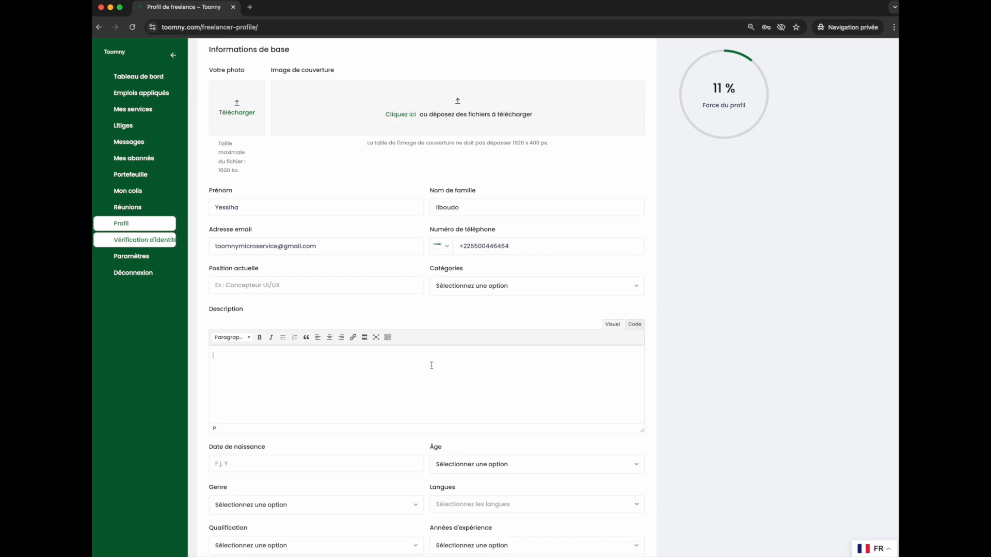
scroll(389, 431, "down", 2)
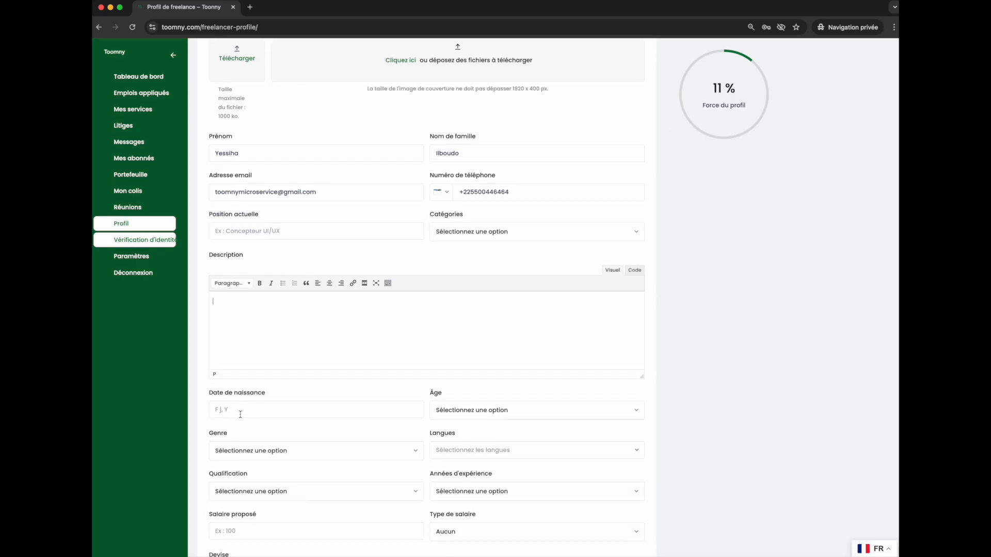
scroll(234, 397, "down", 1)
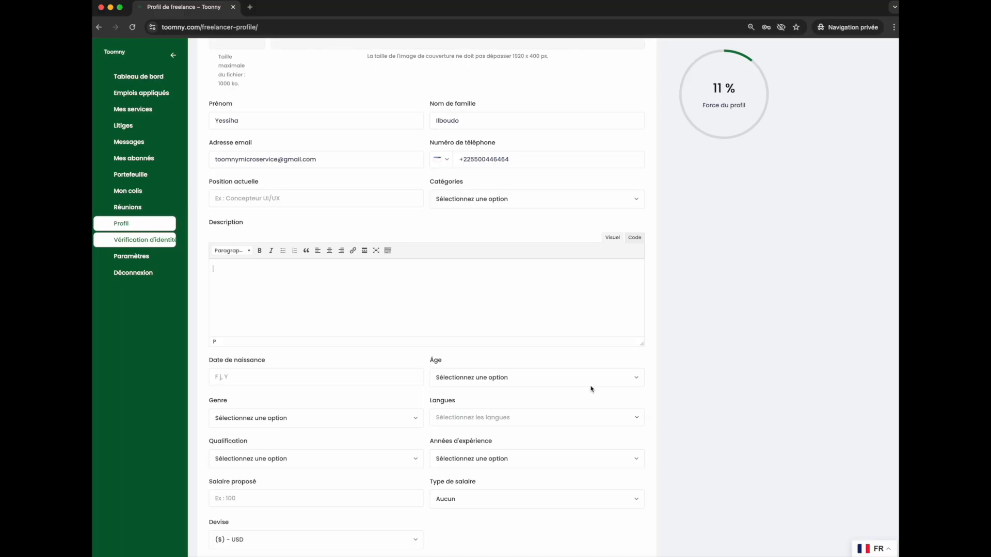
Open the age, gender and languages dropdowns to review their options without choosing any.
left_click(522, 379)
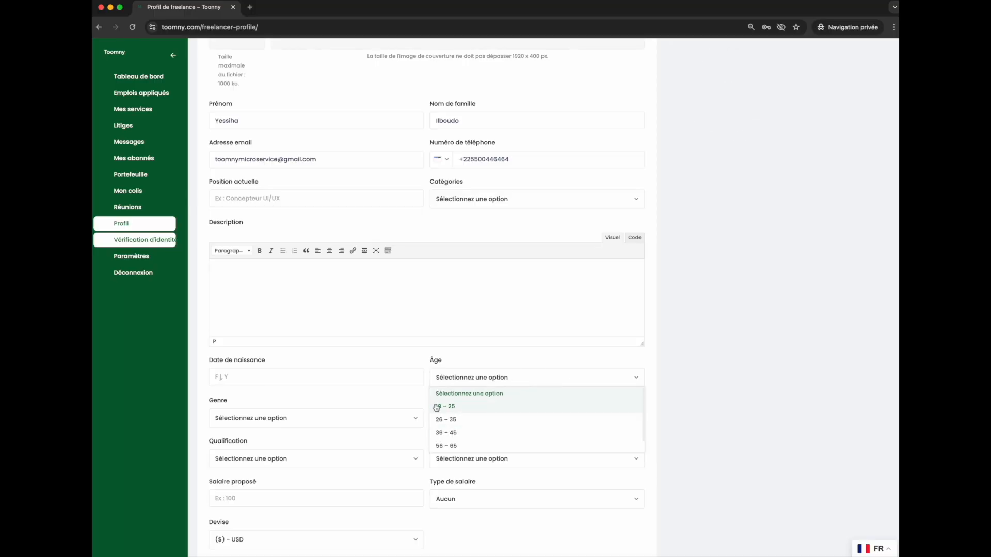
left_click(461, 368)
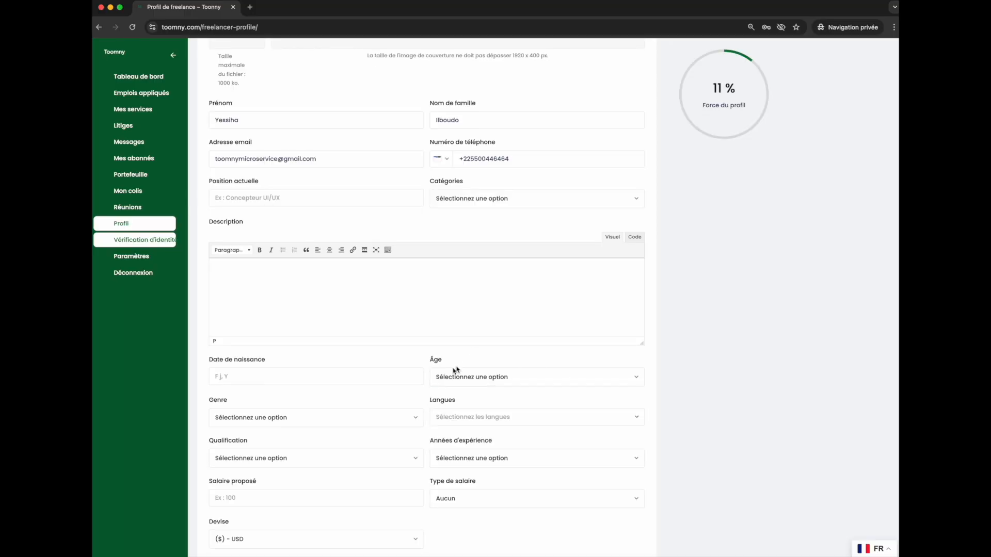
left_click(358, 419)
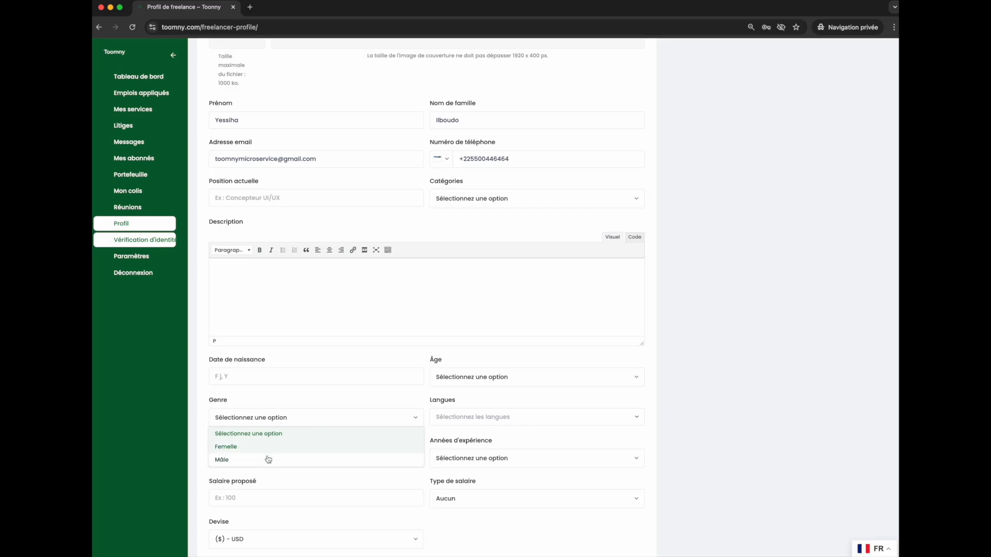
left_click(353, 395)
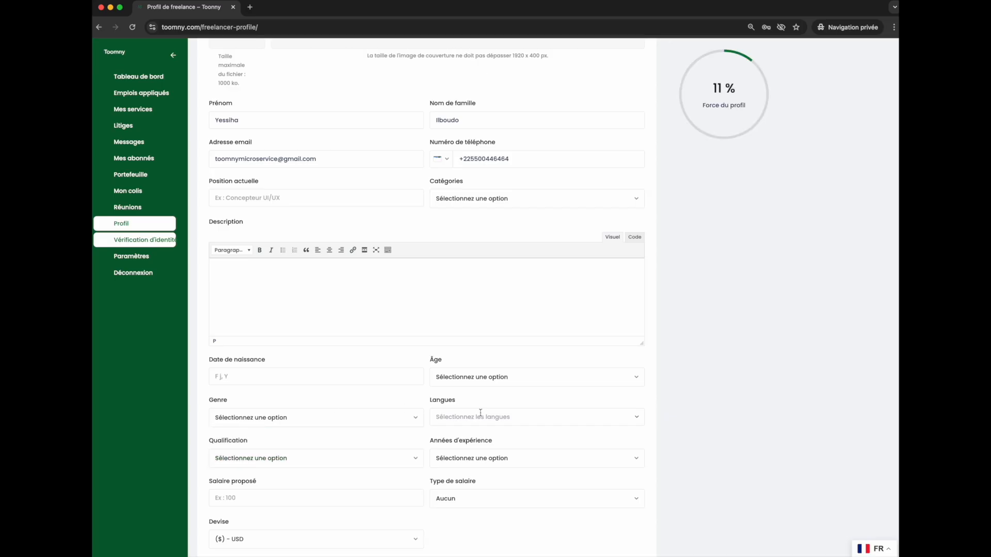
left_click(498, 415)
left_click(428, 412)
scroll(427, 410, "down", 3)
Browse the qualification and years of experience options without selecting a value.
left_click(287, 373)
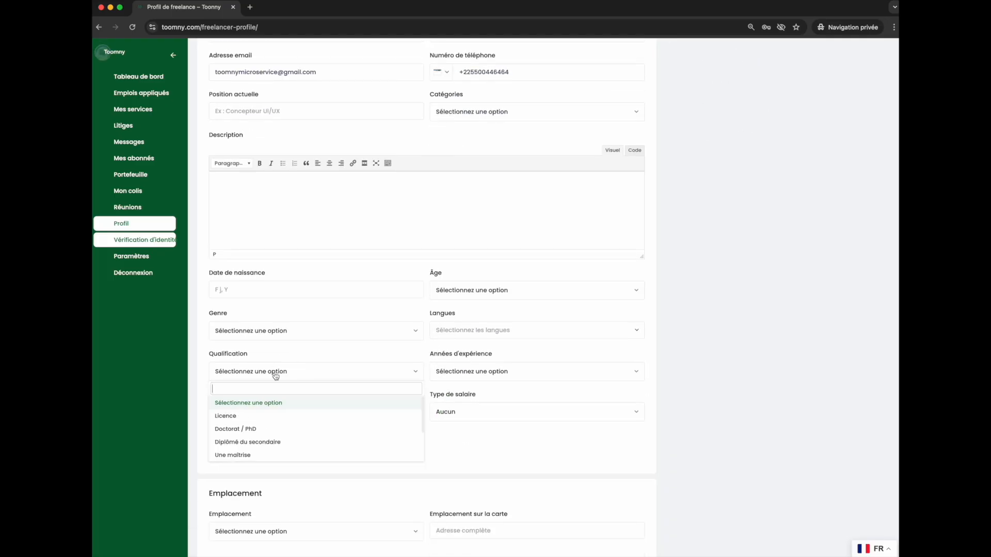
scroll(277, 431, "down", 2)
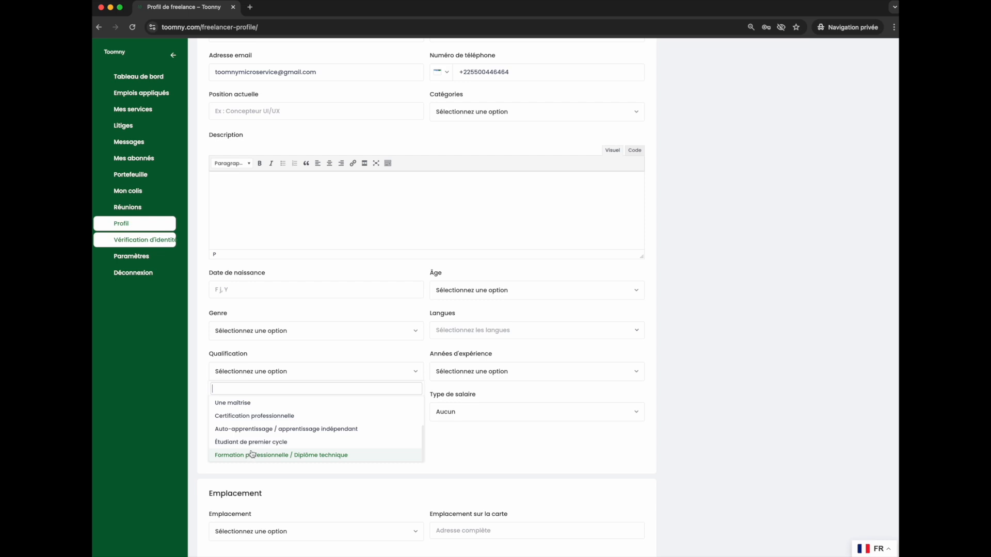
scroll(246, 418, "up", 2)
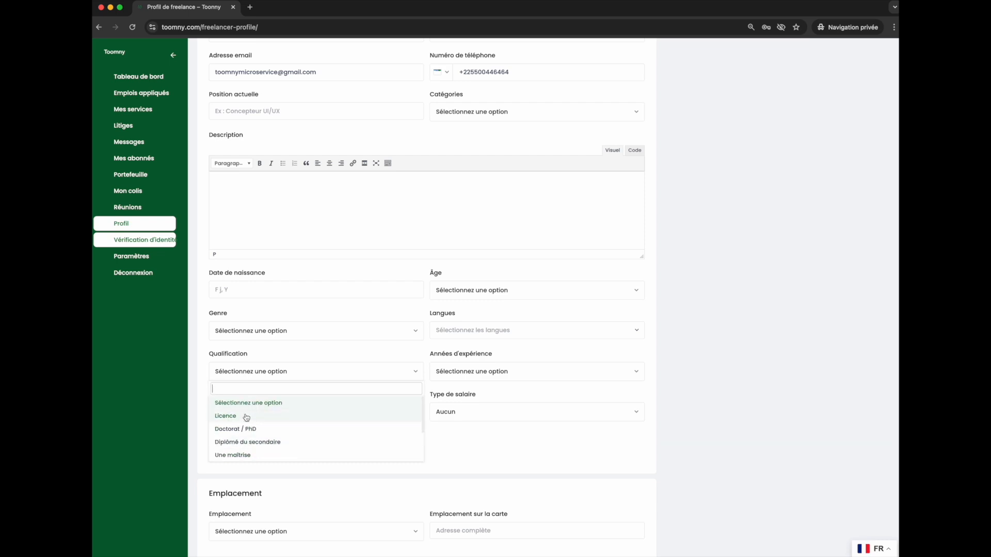
left_click(196, 394)
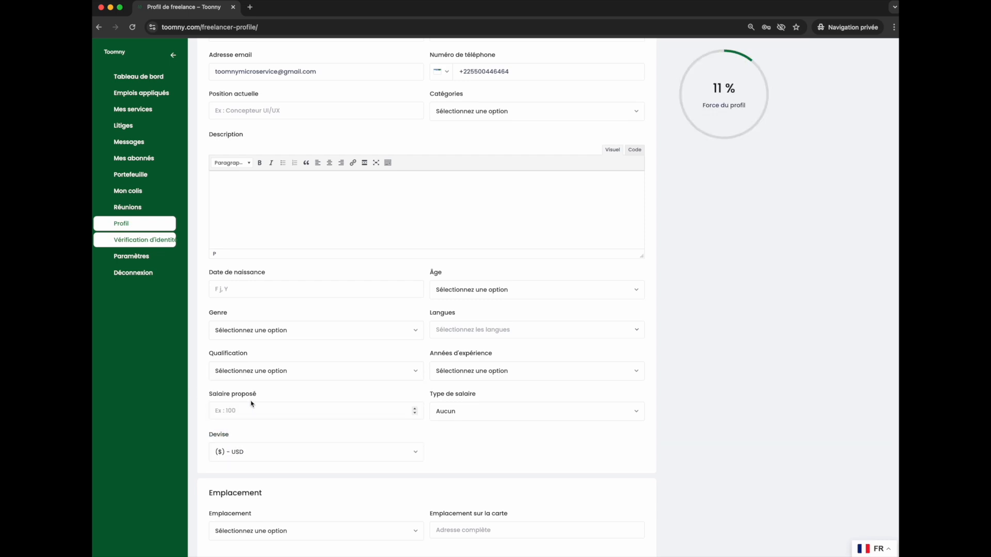
left_click(466, 382)
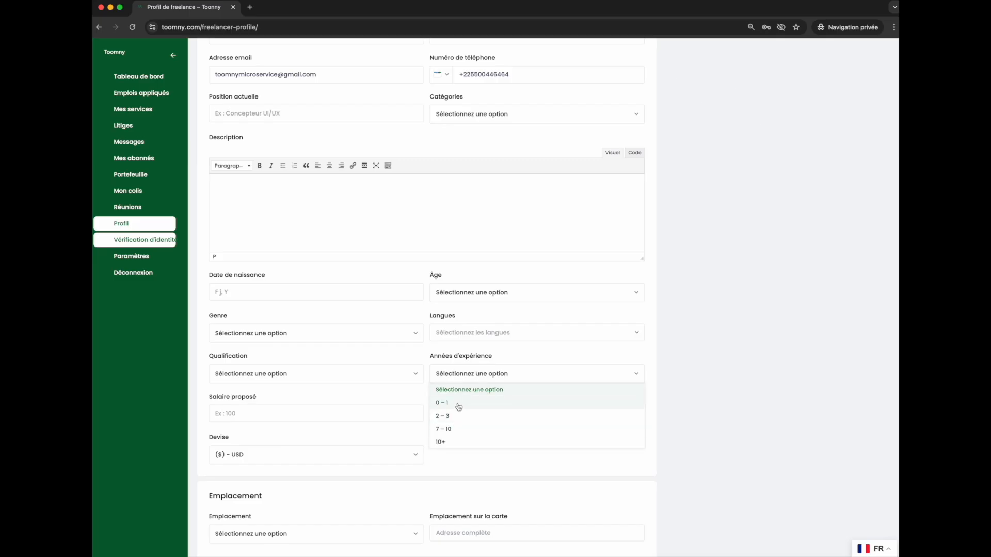
left_click(384, 398)
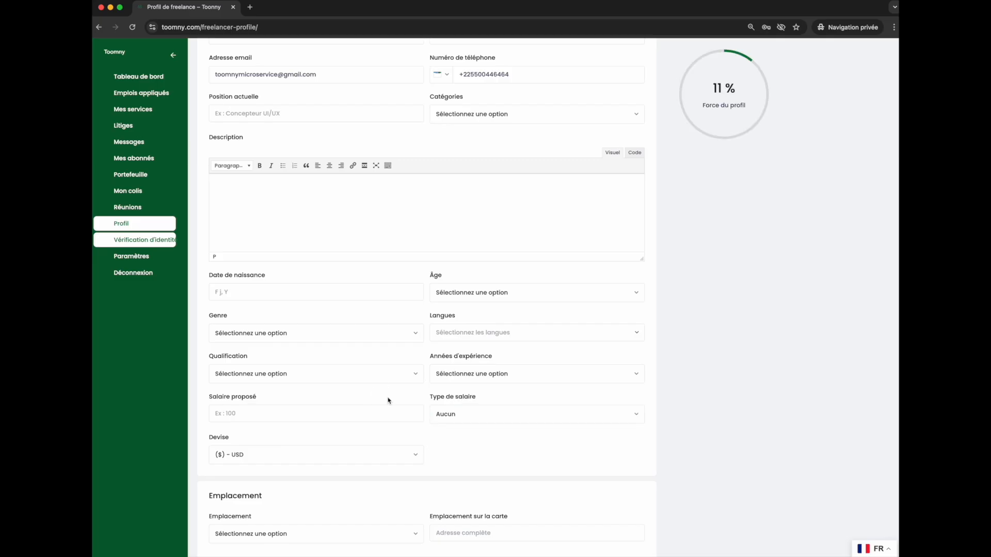
Review the proposed salary field and the salary type options.
left_click(343, 419)
scroll(316, 402, "down", 3)
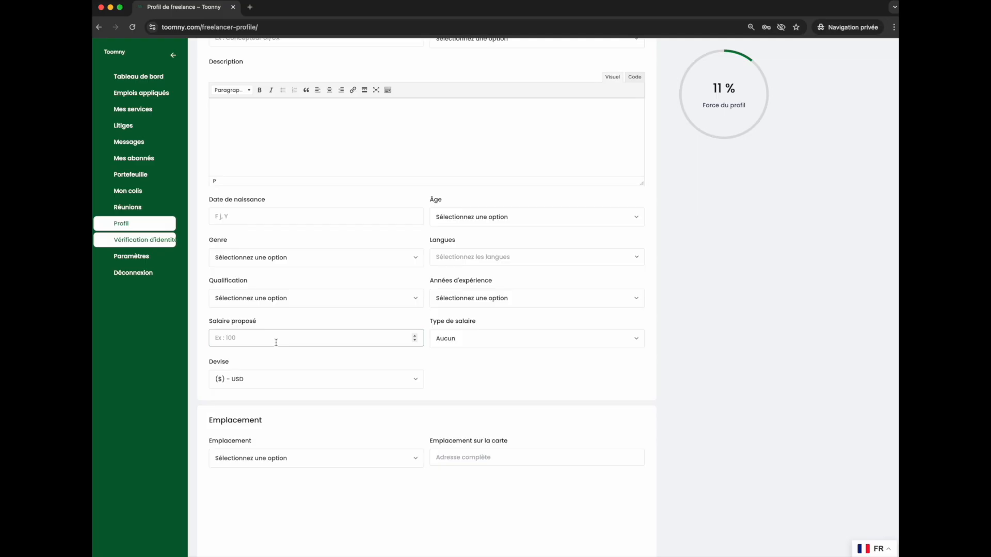
left_click(477, 344)
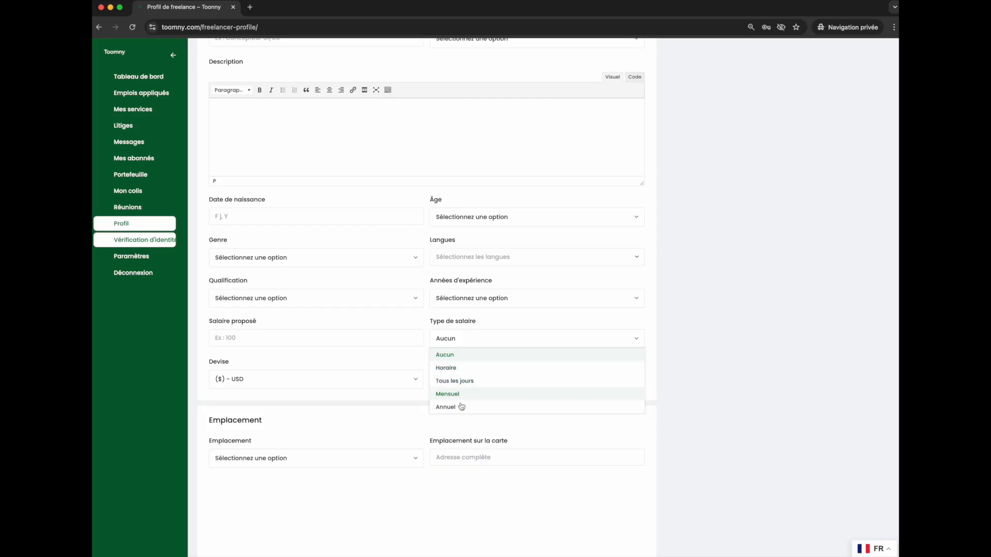
left_click(382, 417)
scroll(339, 442, "down", 2)
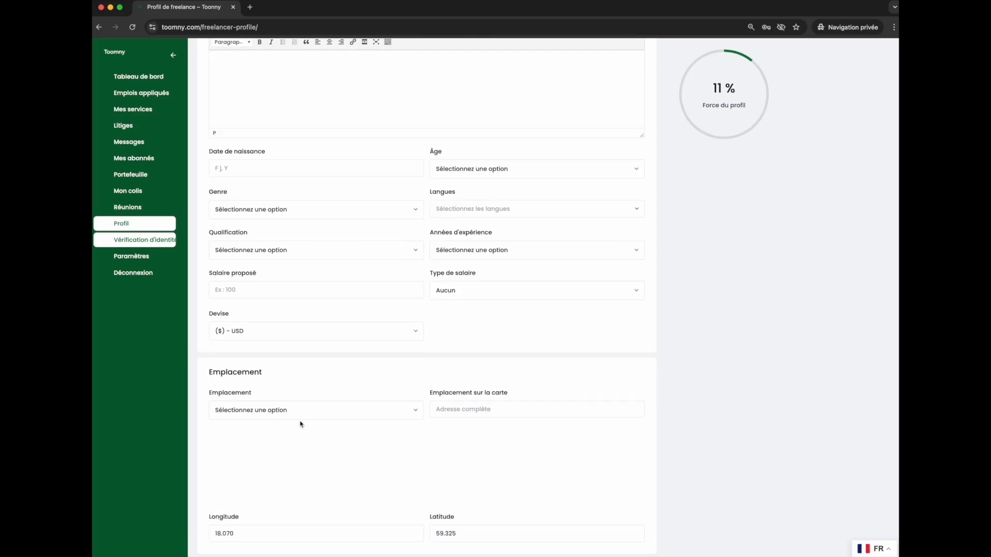
Set the location to Abidjan.
left_click(276, 412)
scroll(245, 467, "down", 3)
scroll(255, 460, "up", 2)
scroll(257, 474, "down", 3)
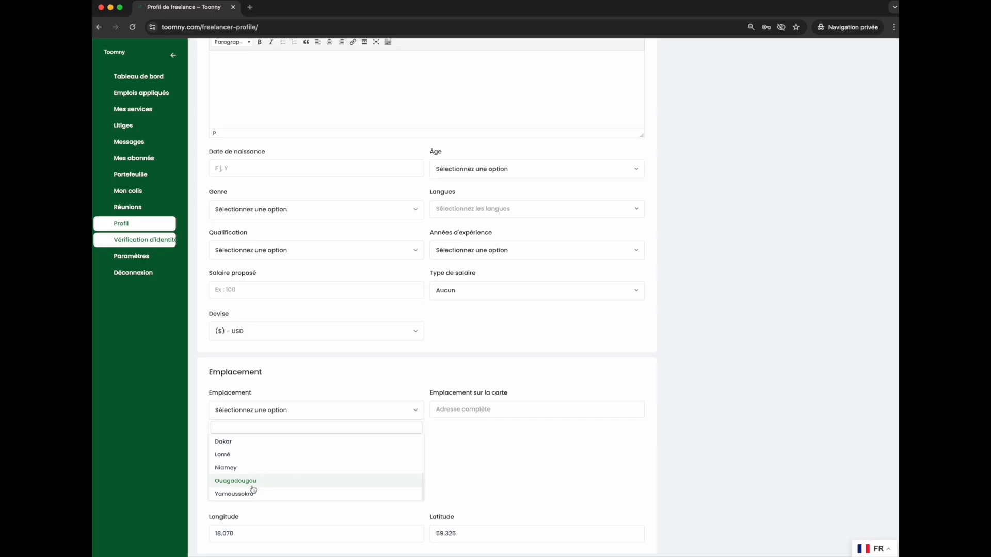
scroll(252, 477, "up", 4)
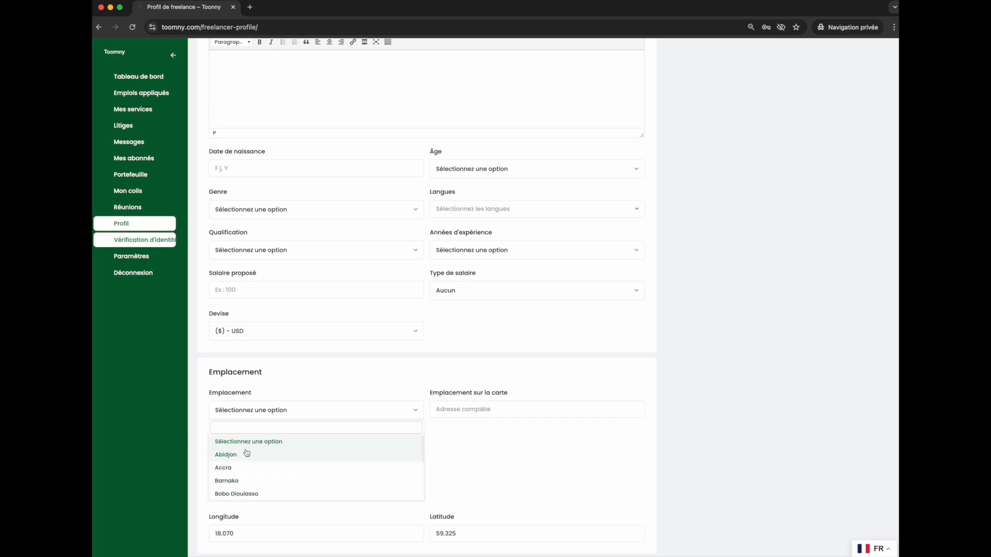
scroll(260, 449, "down", 2)
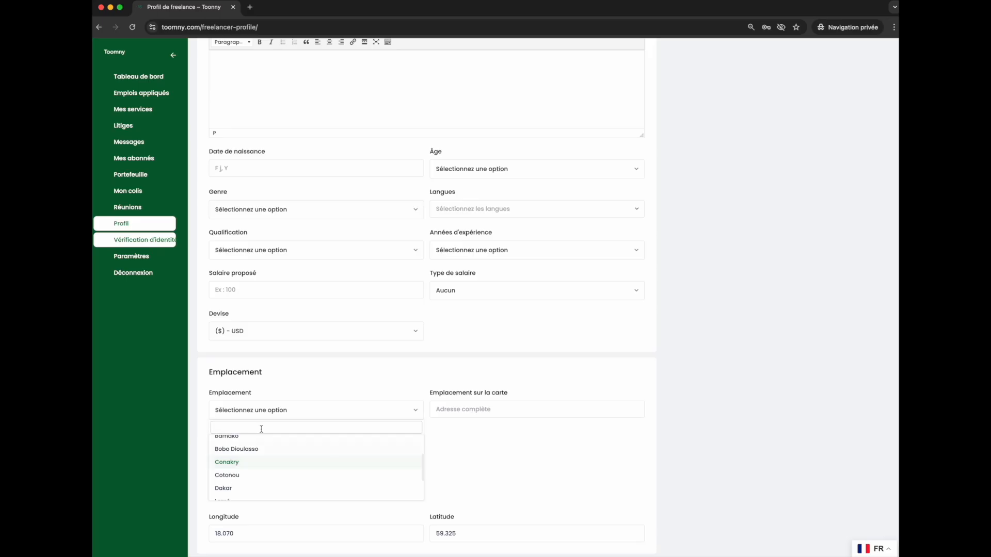
scroll(239, 478, "down", 3)
scroll(241, 435, "up", 4)
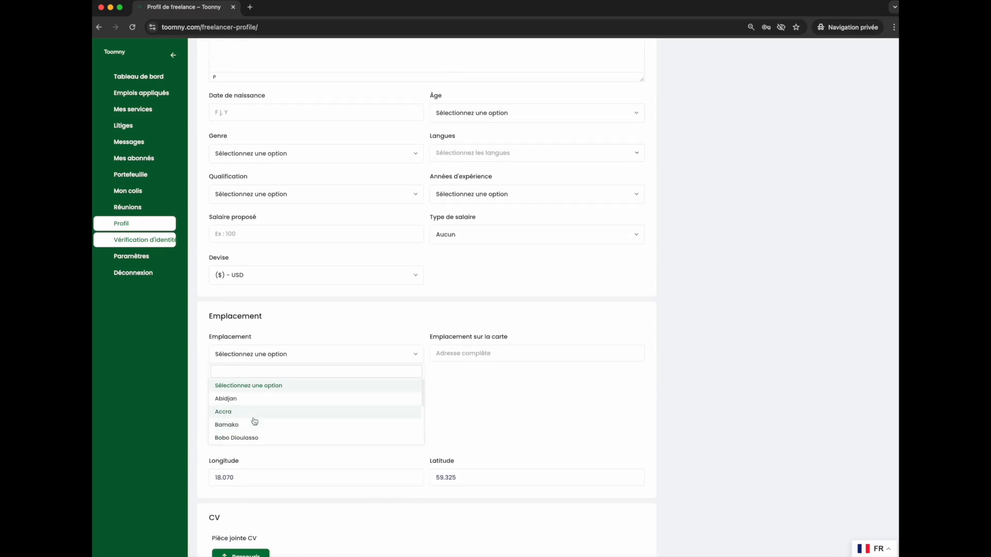
left_click(246, 399)
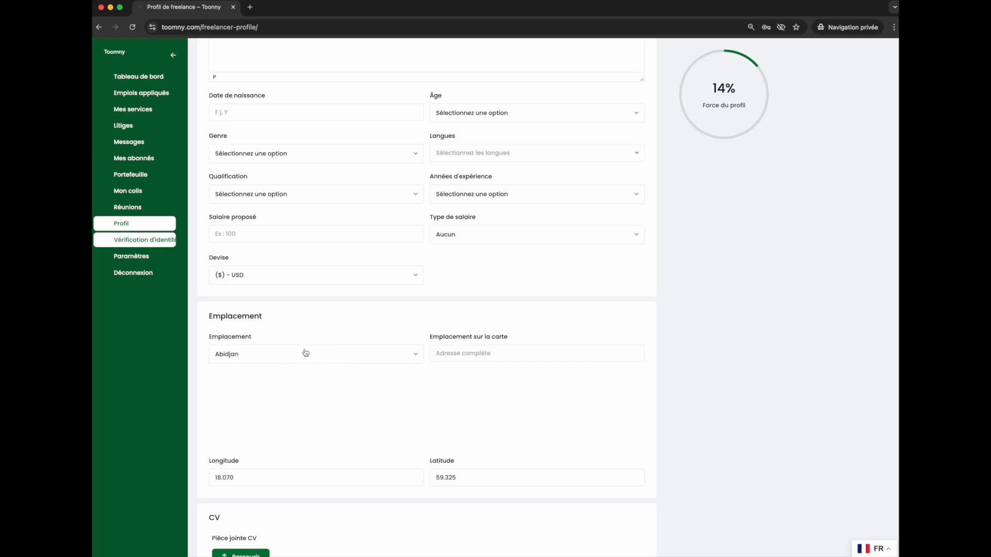
Open the Education section and enter BEPC as the first education entry's title.
scroll(666, 245, "up", 3)
scroll(666, 245, "up", 8)
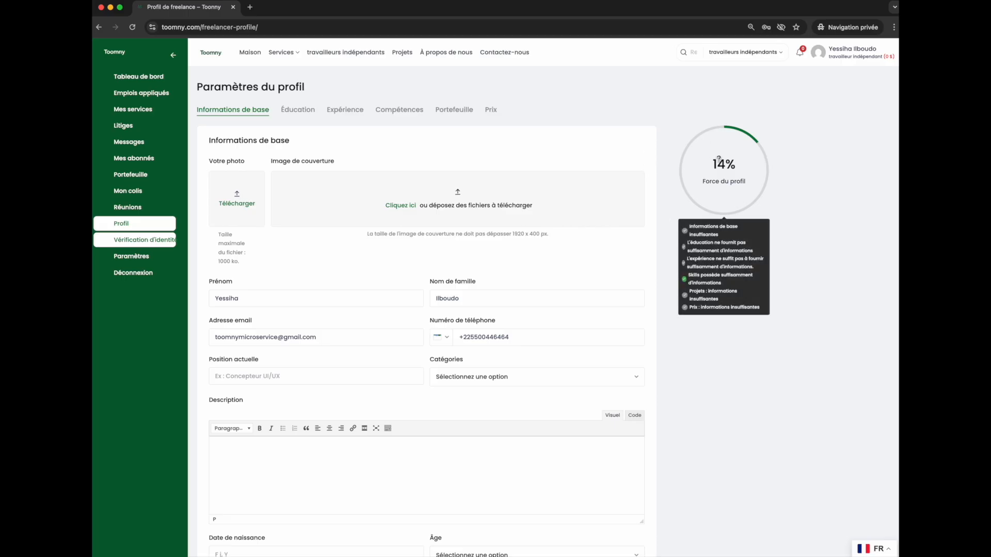
left_click(298, 110)
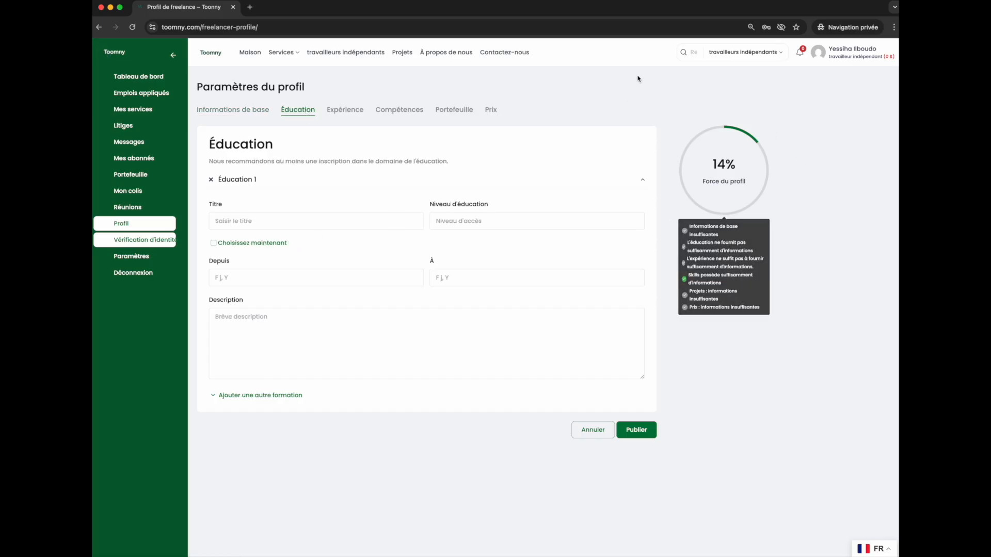
mouse_move(755, 177)
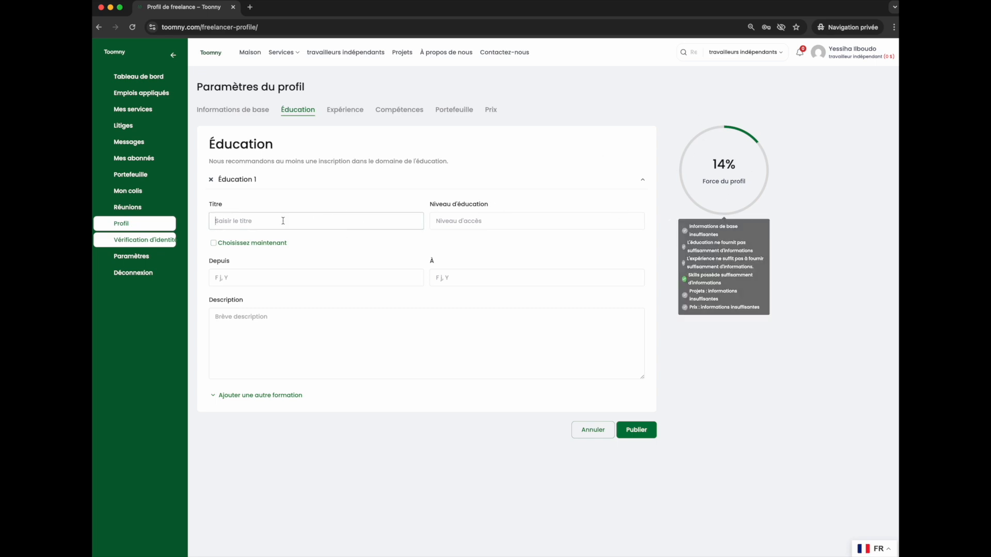
left_click(247, 149)
left_click(312, 221)
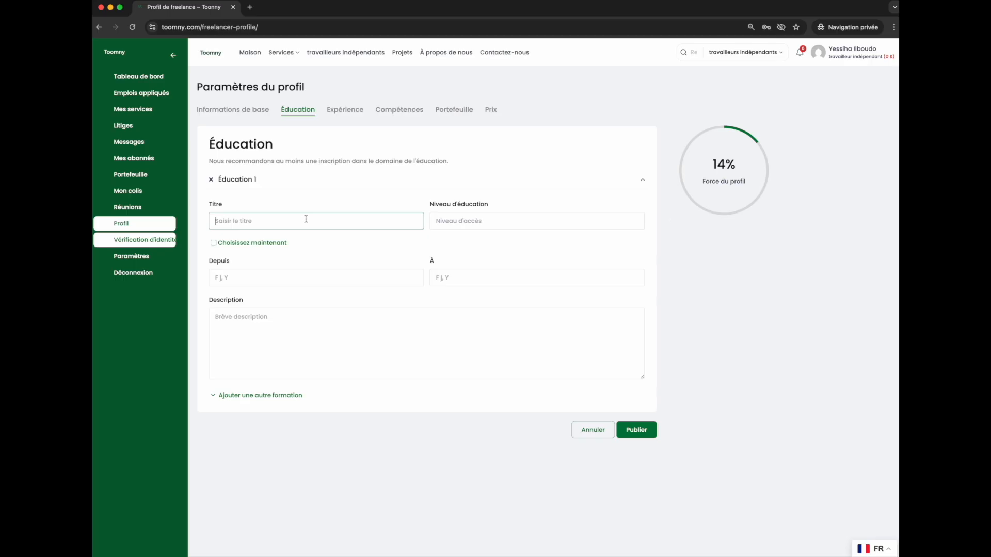
left_click(456, 226)
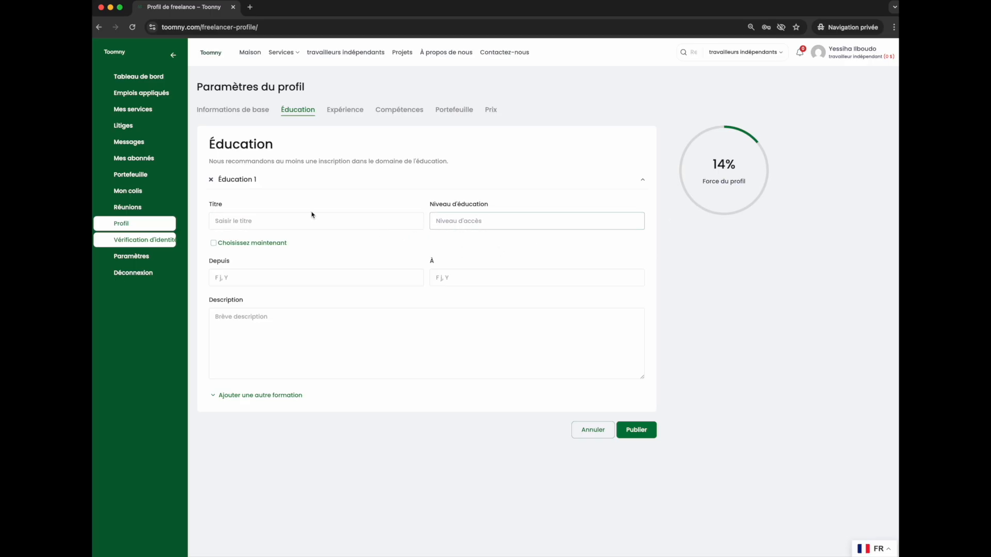
left_click(241, 218)
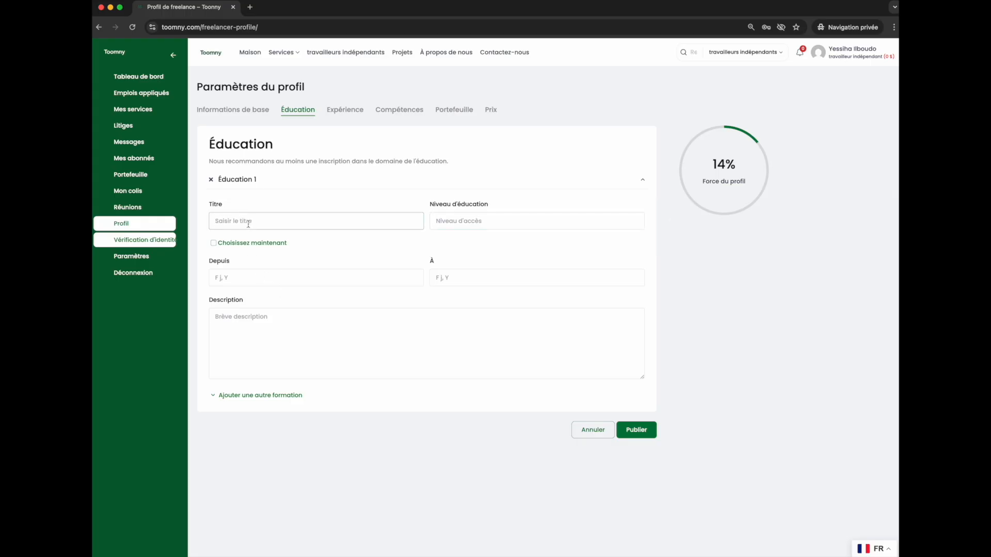
type("BEPC")
Set the first entry's education level to CLASSE DE 3eme.
left_click(501, 225)
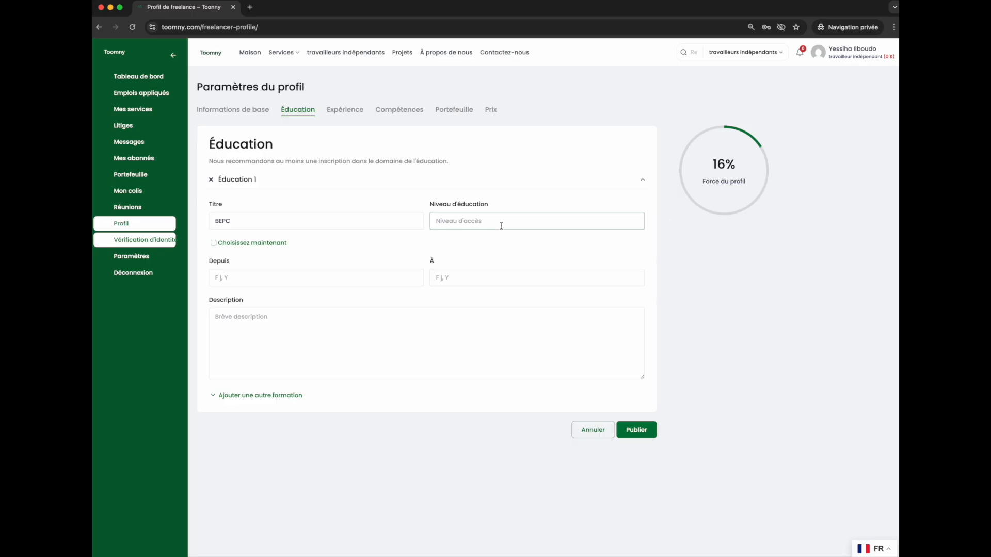
type("CLASSE DE 3eme")
left_click(336, 273)
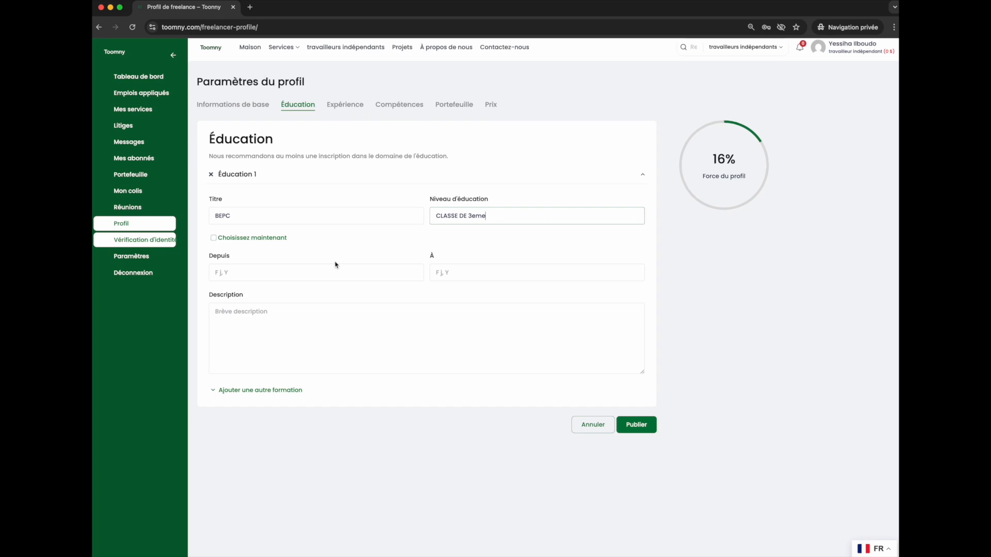
Set the first education entry's start date to January 1, 2026.
left_click(281, 293)
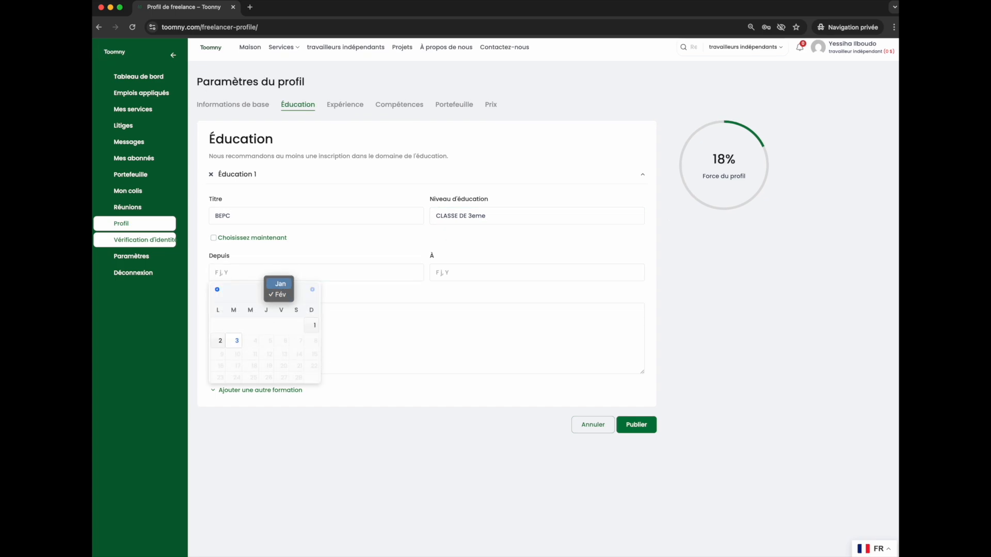
left_click(280, 284)
left_click(312, 290)
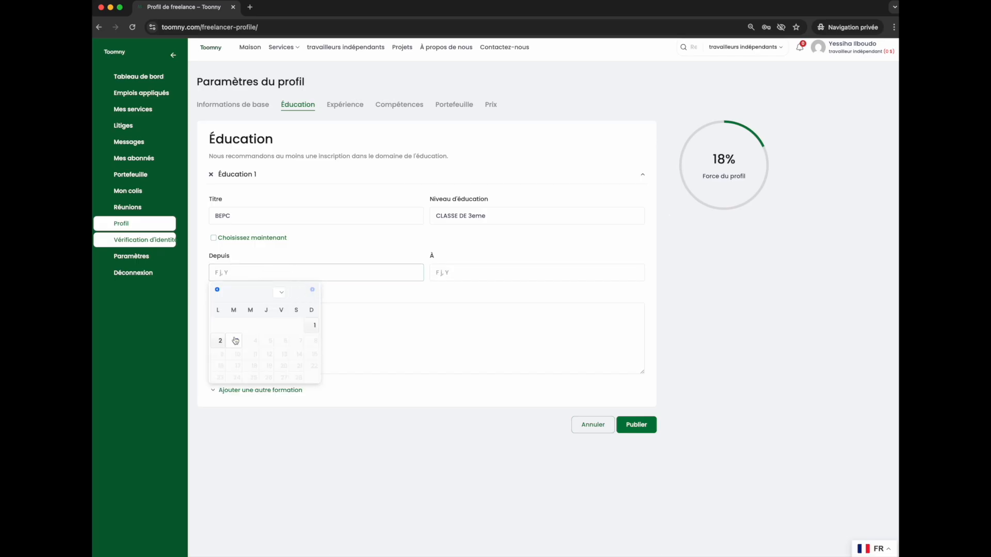
left_click(217, 289)
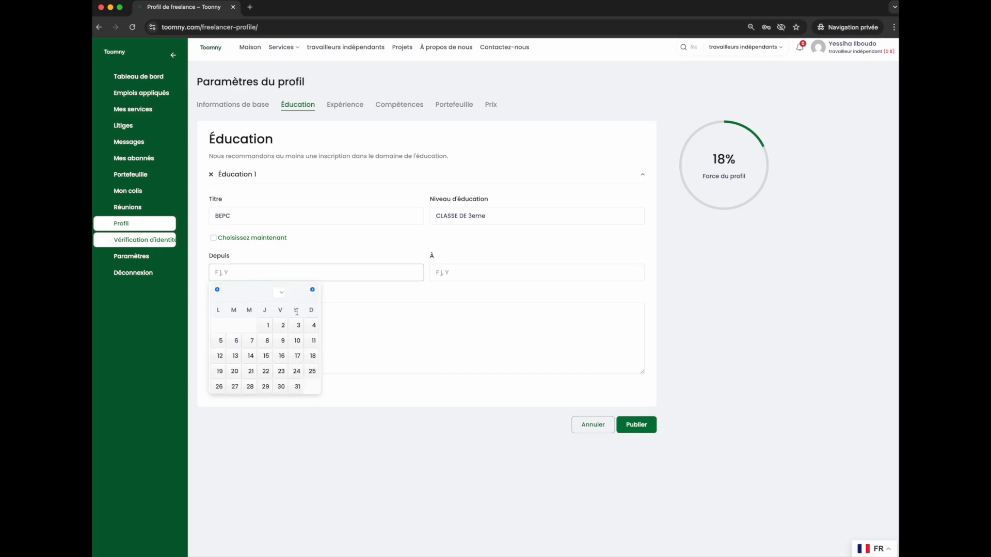
left_click(267, 325)
left_click(278, 272)
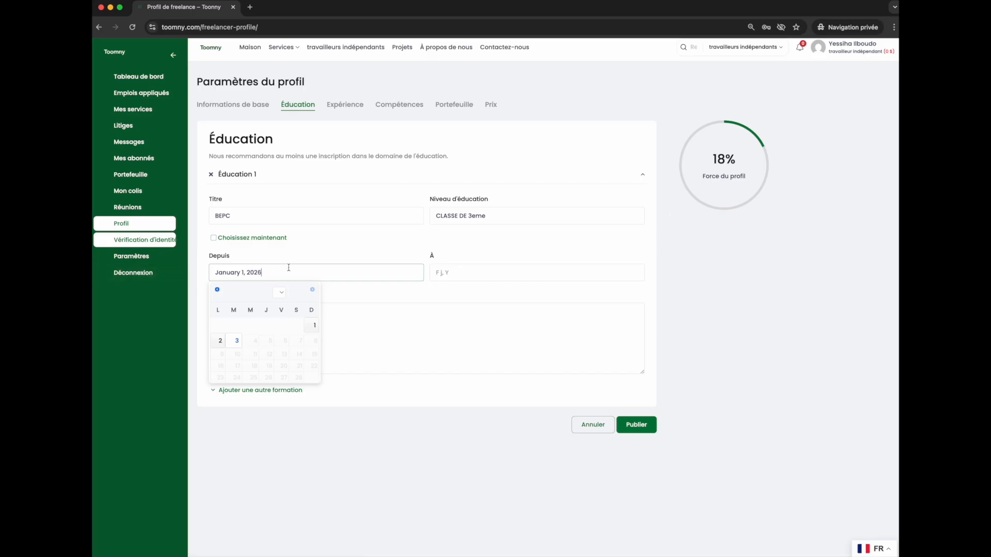
Add a second education entry to the form.
left_click(501, 279)
left_click(305, 243)
left_click(267, 390)
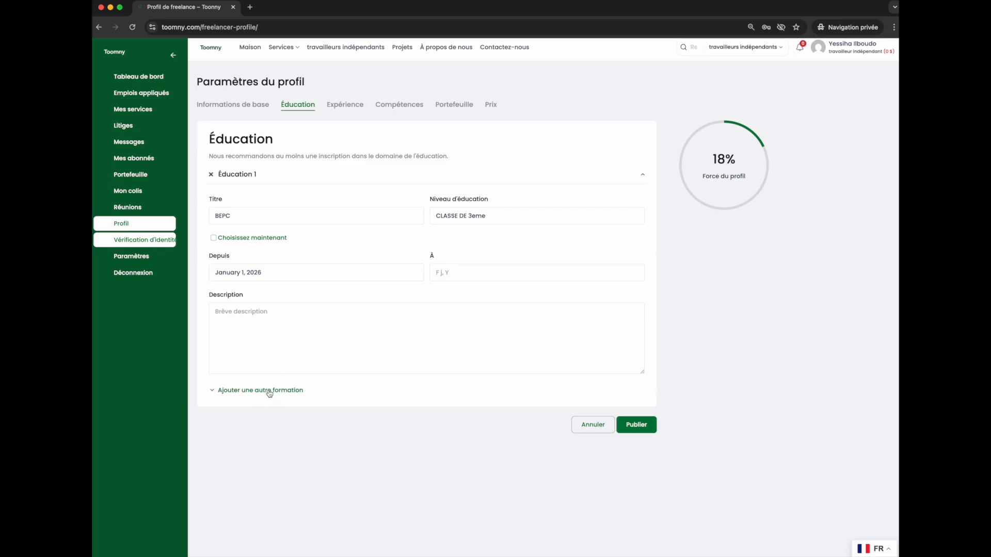
Add a third education entry to the form.
scroll(392, 413, "down", 2)
scroll(356, 294, "up", 2)
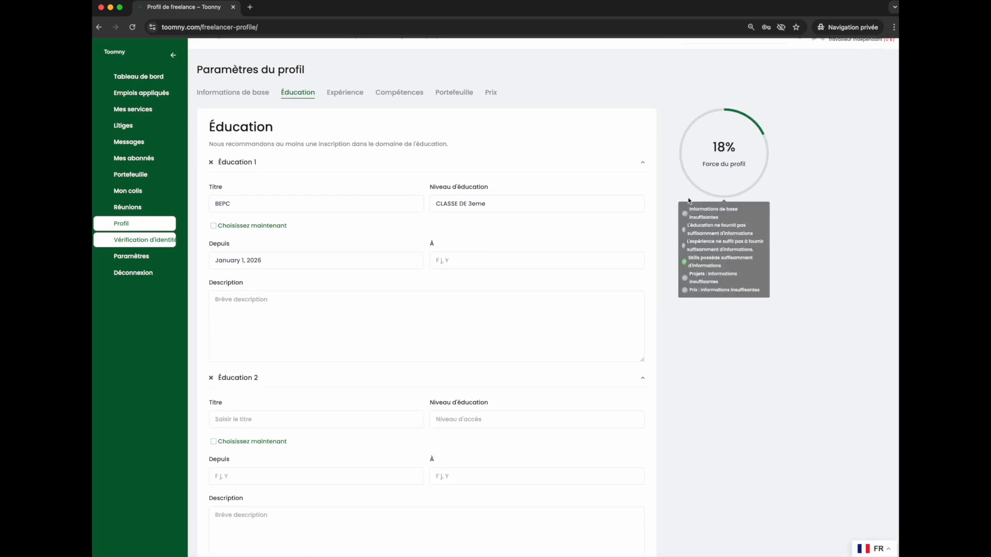
scroll(338, 408, "down", 2)
scroll(333, 422, "down", 1)
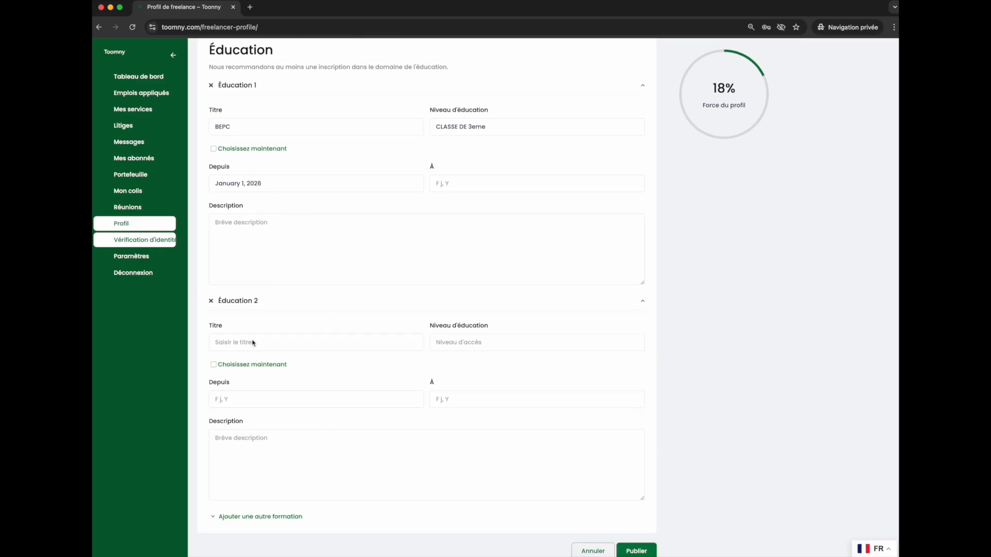
scroll(358, 387, "down", 3)
left_click(274, 430)
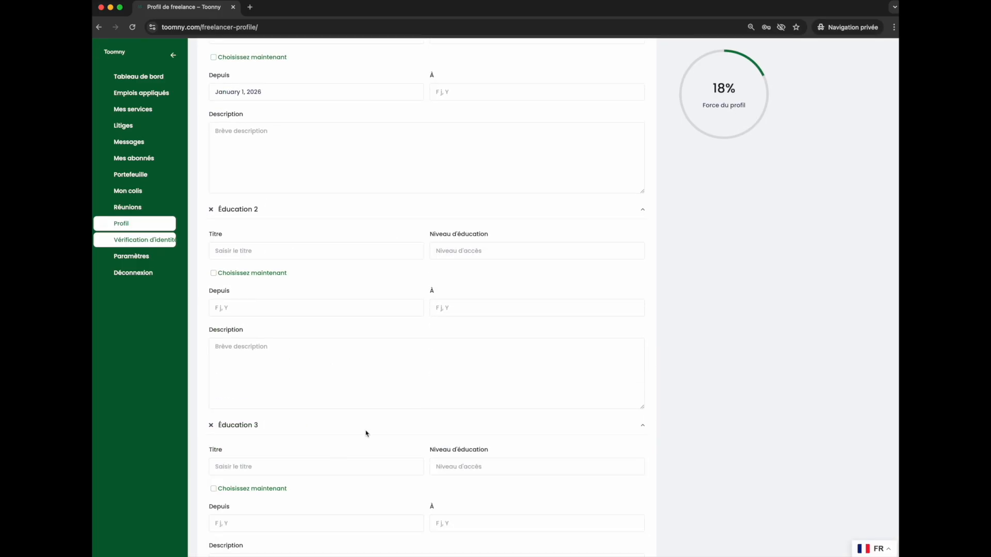
scroll(360, 354, "up", 6)
scroll(361, 376, "down", 10)
scroll(385, 323, "up", 6)
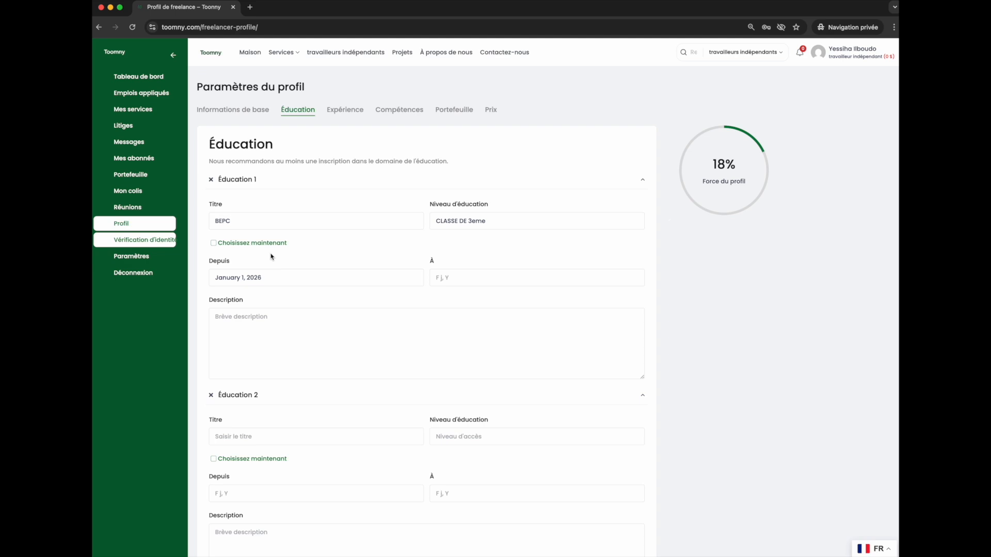
Open the Experience section of the profile settings and inspect its job title and company fields.
scroll(287, 522, "down", 7)
scroll(365, 347, "up", 8)
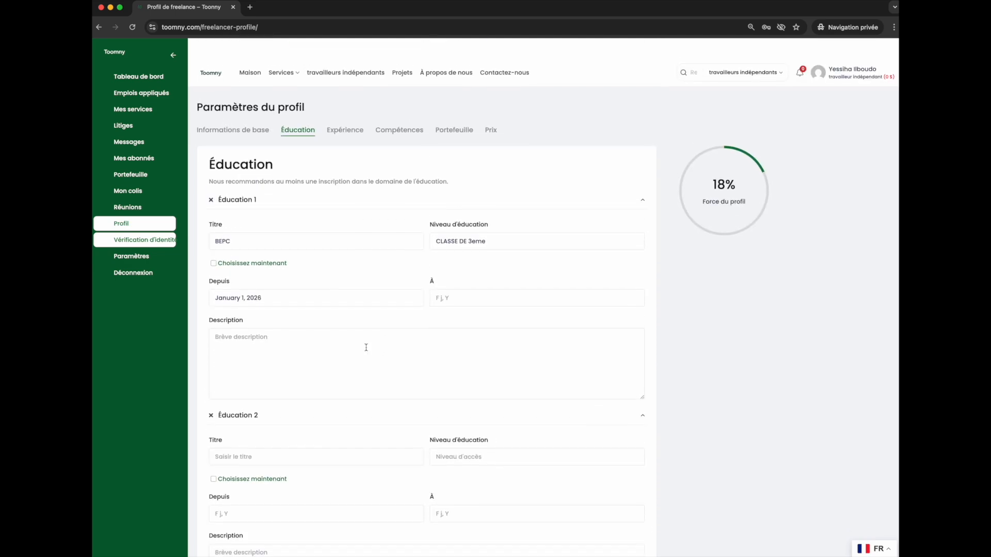
left_click(342, 110)
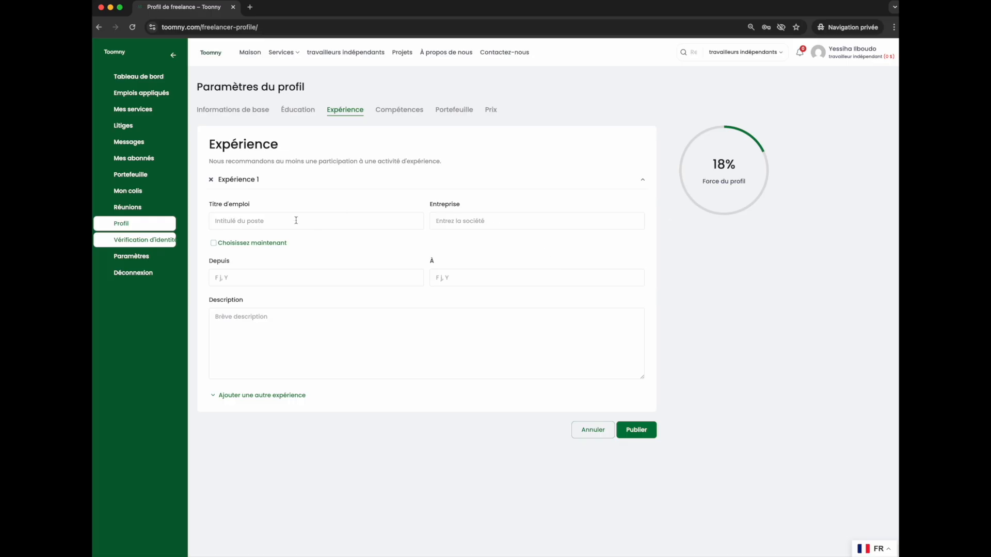
left_click(468, 217)
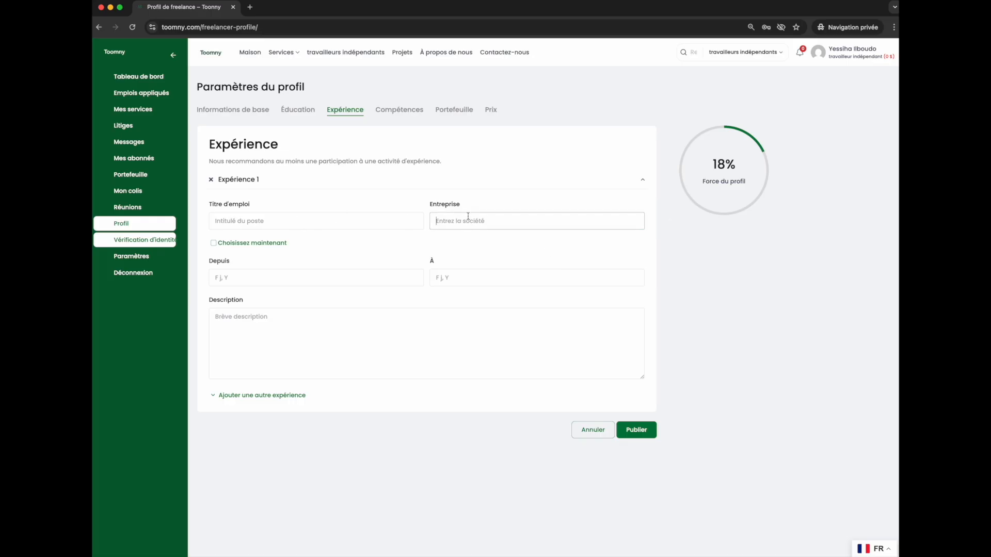
left_click(338, 220)
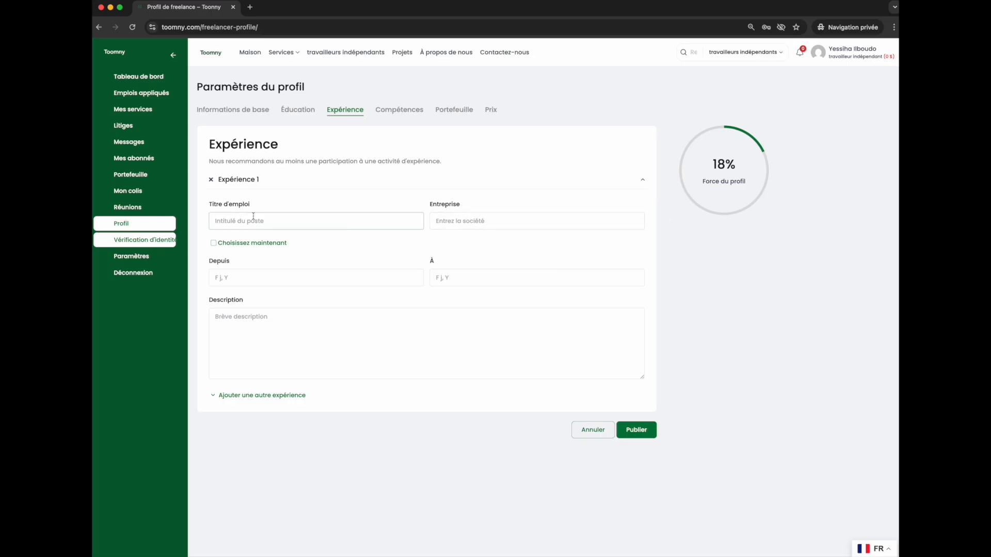
left_click(231, 245)
left_click(230, 245)
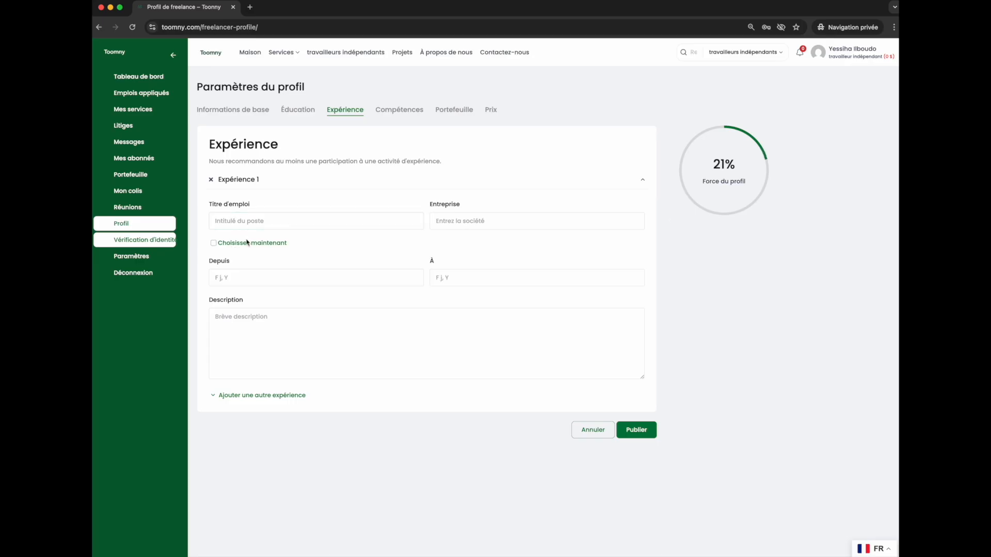
left_click(252, 244)
left_click(239, 243)
Set the first experience entry's start date to February 1, 2026.
left_click(257, 327)
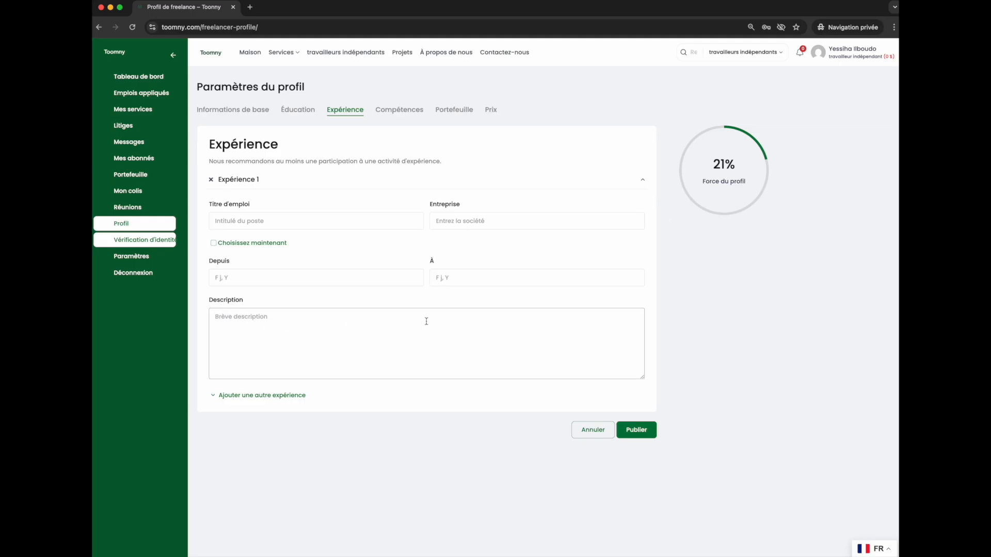
left_click(227, 280)
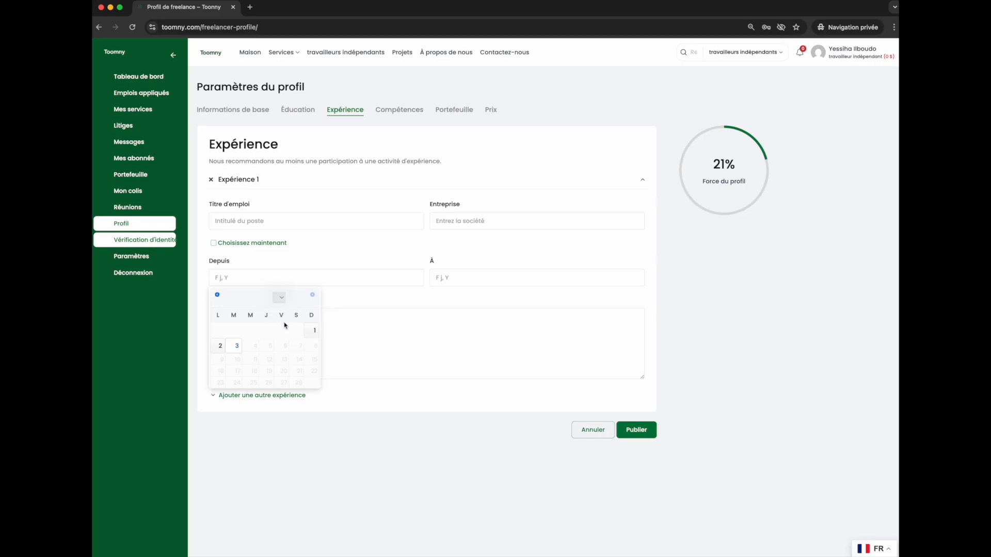
left_click(315, 332)
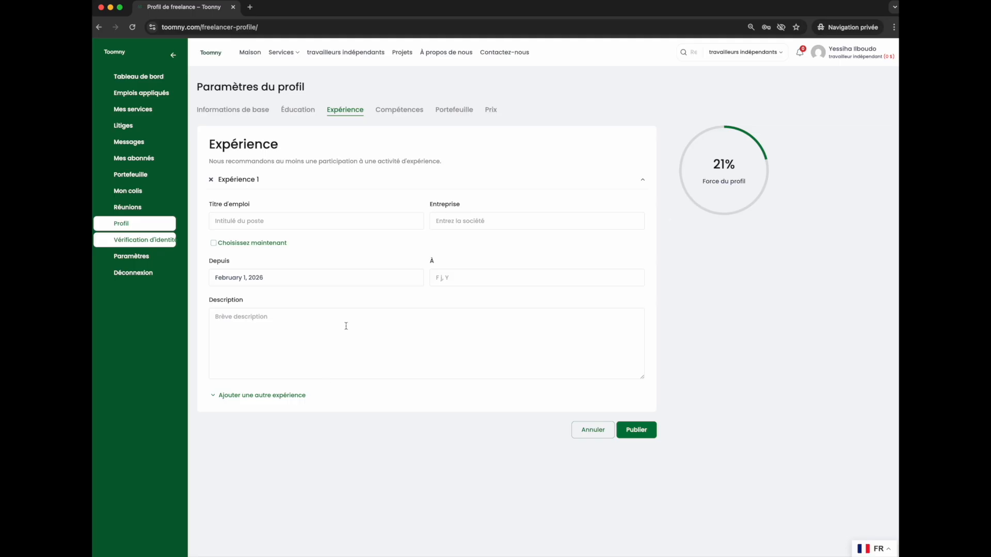
Add another experience entry to the Experience form.
left_click(265, 395)
scroll(362, 309, "down", 6)
scroll(363, 166, "up", 10)
In the Skills section, select Design et création, Audio et voix and Programmation et technologie.
left_click(404, 110)
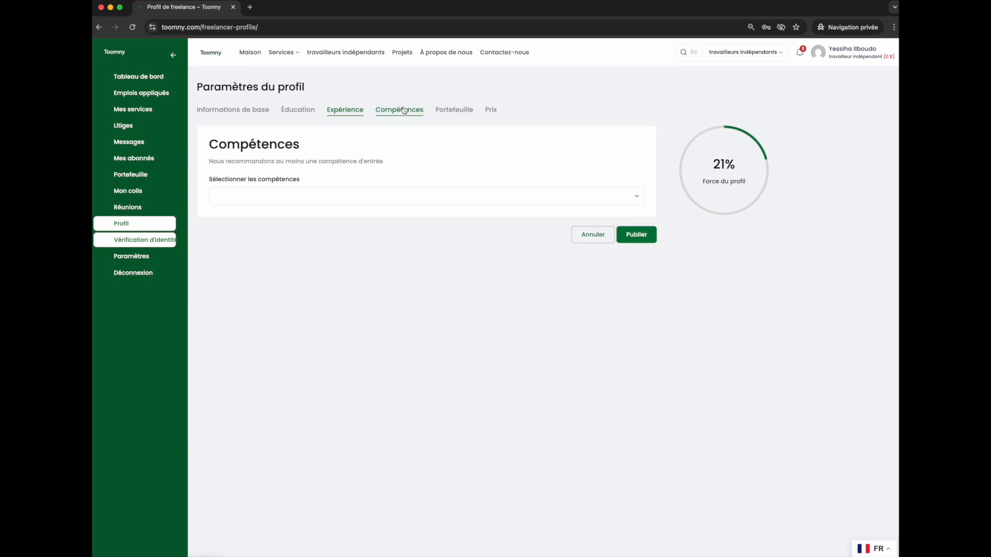
left_click(276, 189)
scroll(309, 252, "down", 1)
scroll(266, 247, "up", 1)
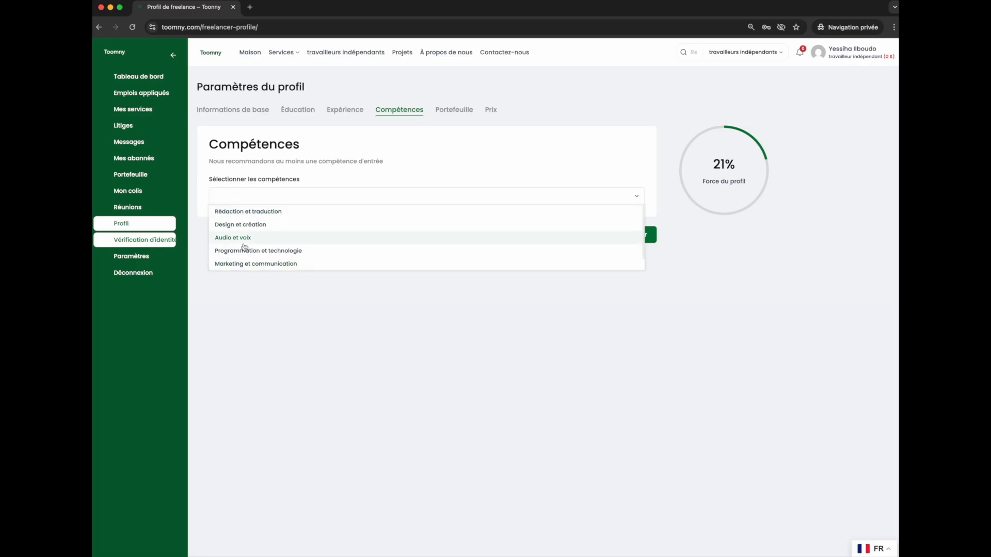
left_click(235, 225)
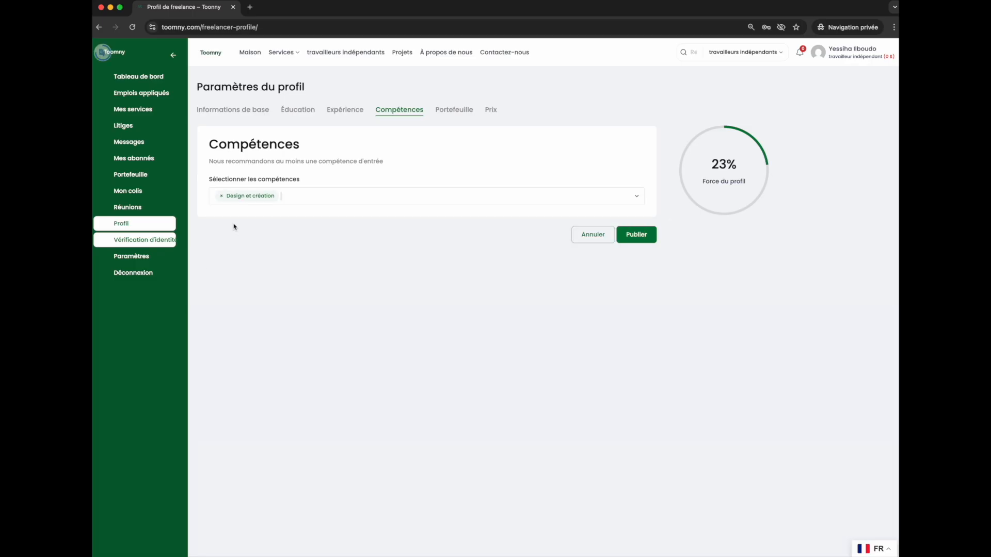
left_click(329, 192)
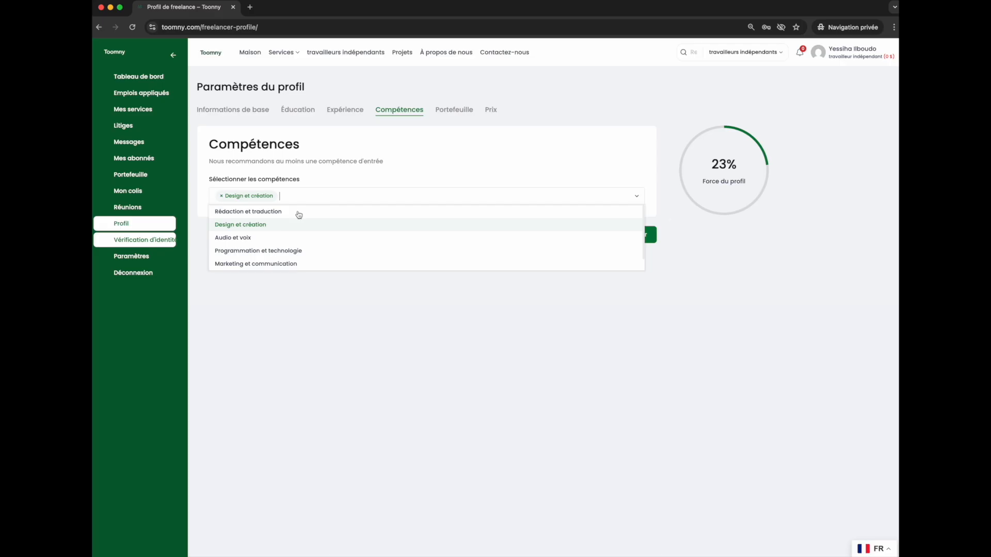
left_click(302, 237)
left_click(344, 194)
left_click(333, 248)
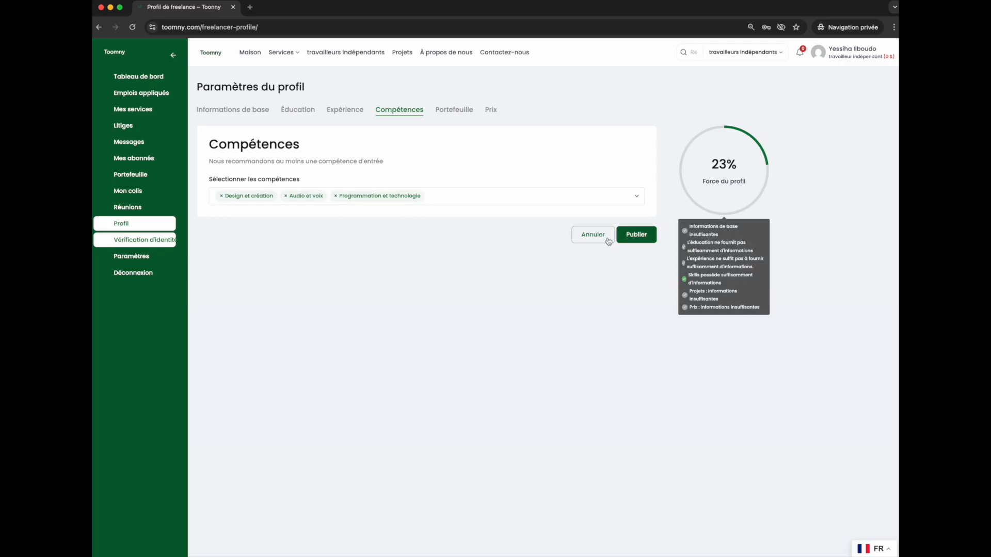
Open the Portfolio section and start a portfolio image upload, cancelling the file dialog.
left_click(448, 112)
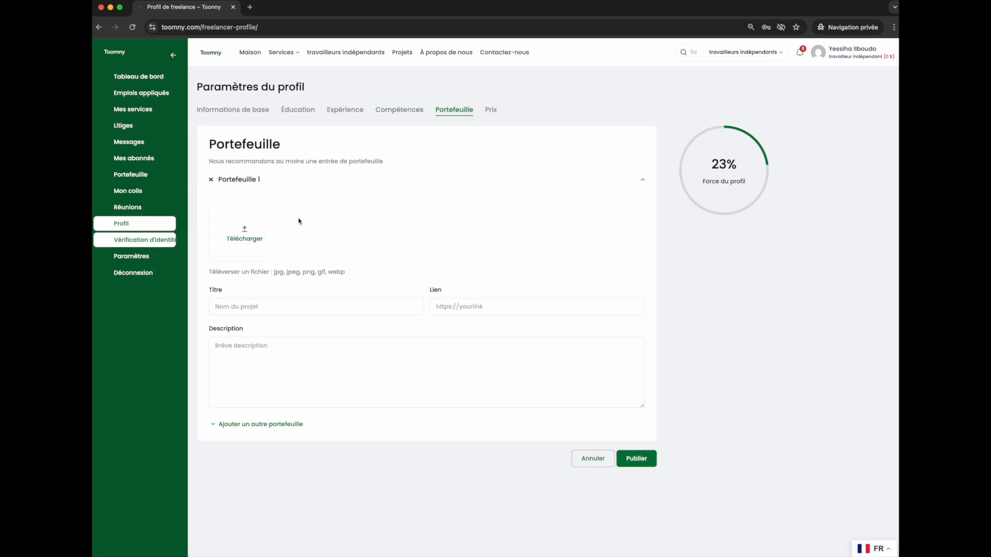
scroll(364, 253, "down", 1)
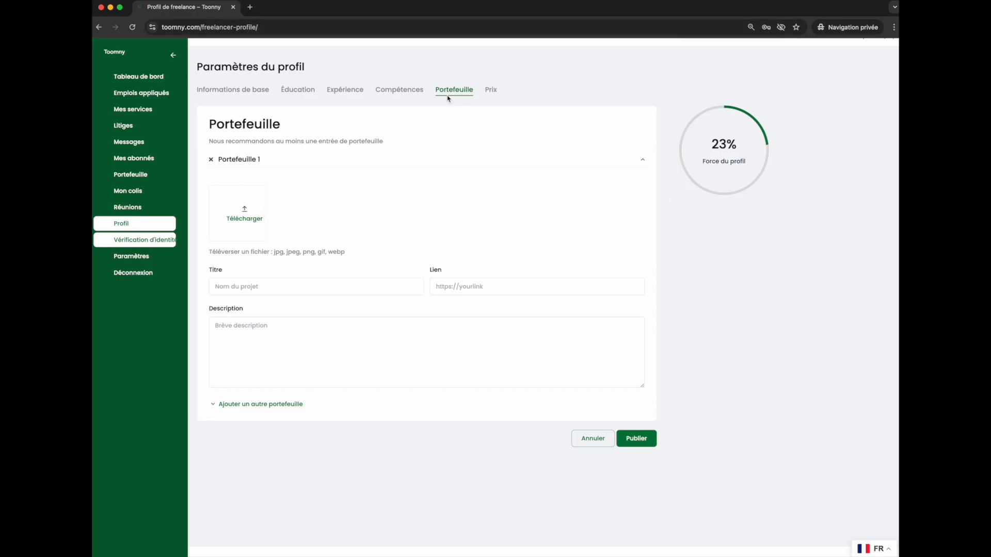
left_click(250, 213)
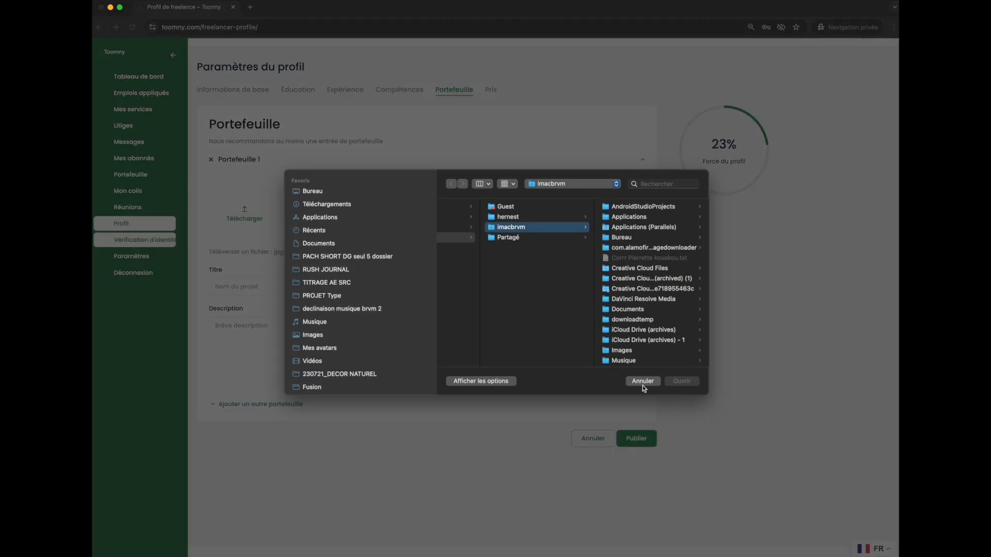
left_click(645, 383)
left_click(253, 292)
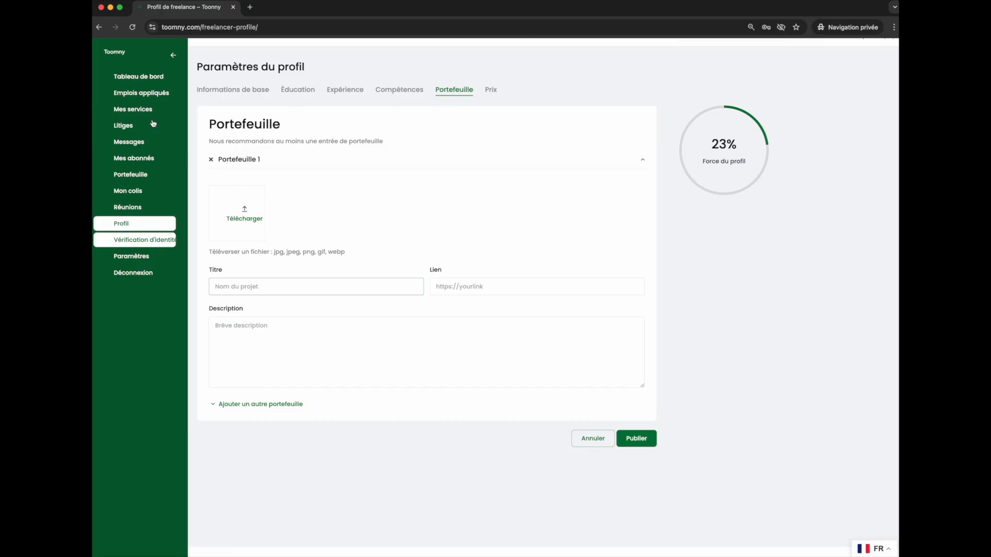
Switch the site language to English and open the Awards section.
left_click(858, 545)
left_click(869, 531)
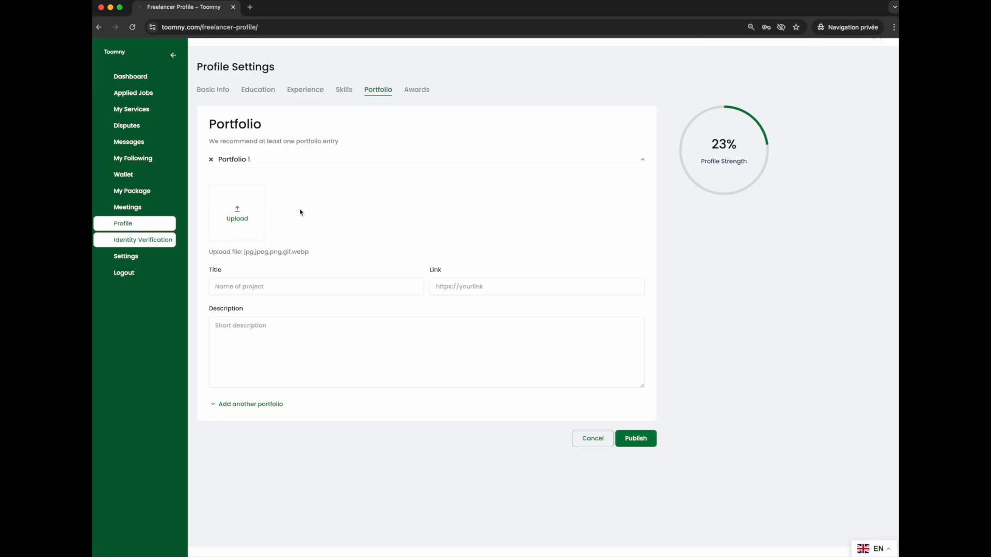
left_click(417, 91)
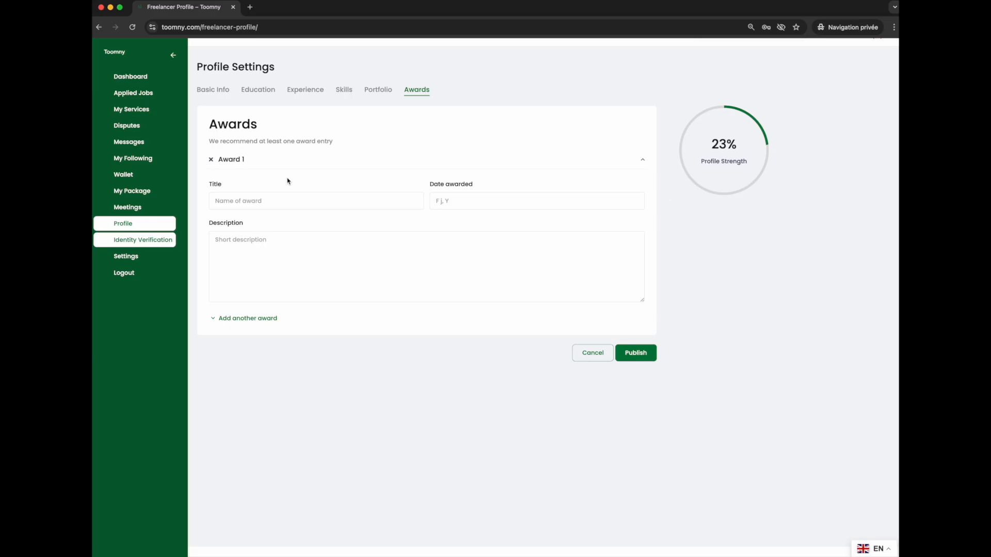
left_click(261, 206)
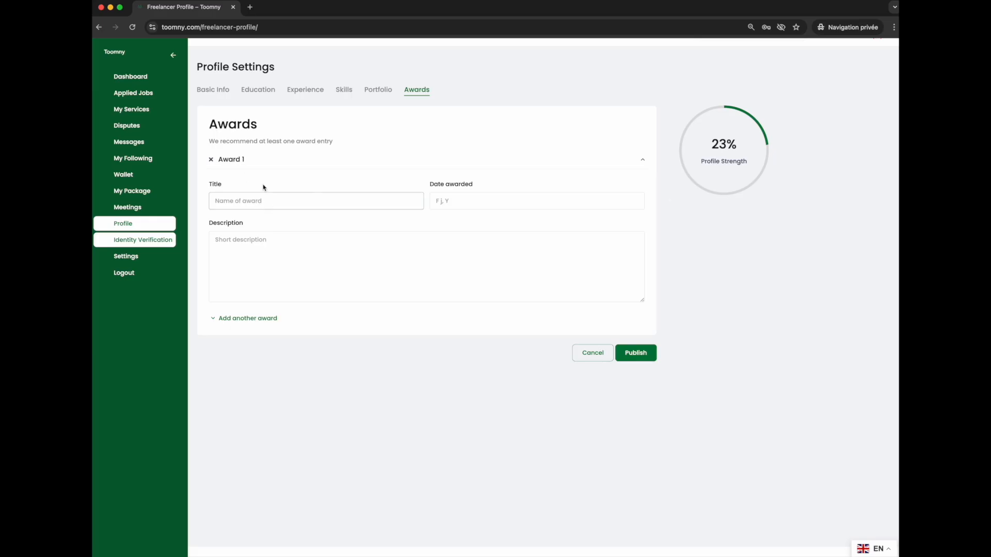
Switch the site language back to French.
left_click(877, 548)
left_click(867, 532)
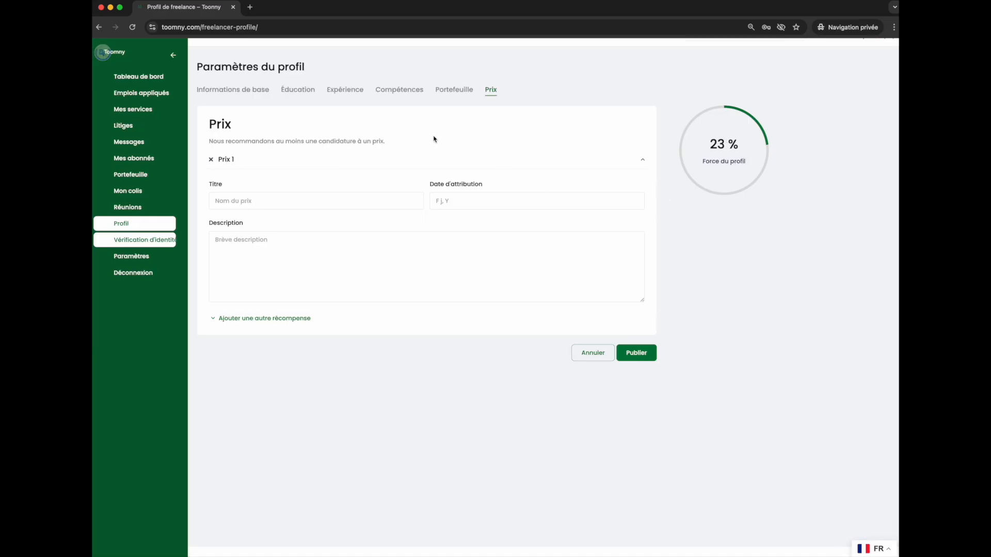
left_click(504, 197)
left_click(303, 195)
Open the basic information section and start a CV upload, cancelling the file dialog.
left_click(220, 91)
scroll(394, 348, "down", 12)
scroll(310, 394, "down", 3)
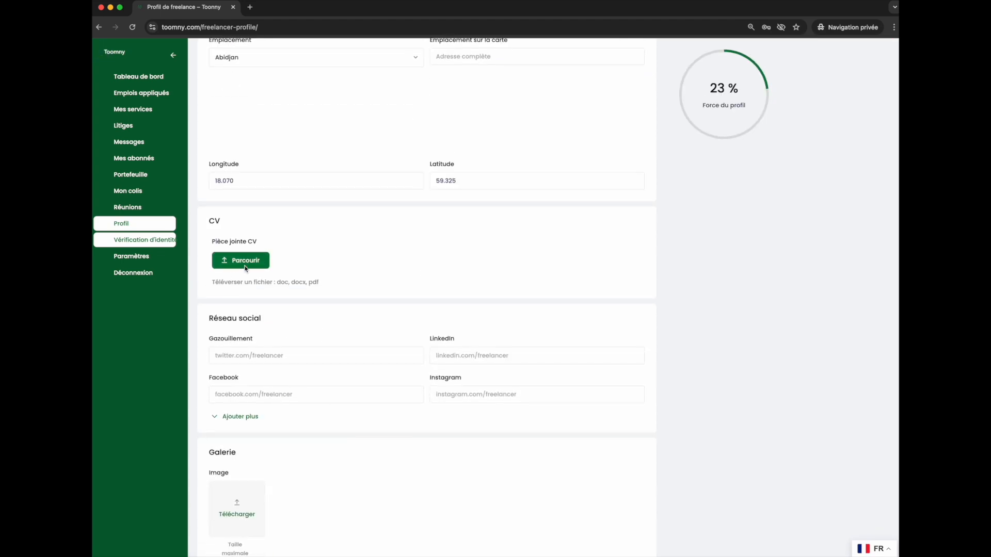
left_click(243, 264)
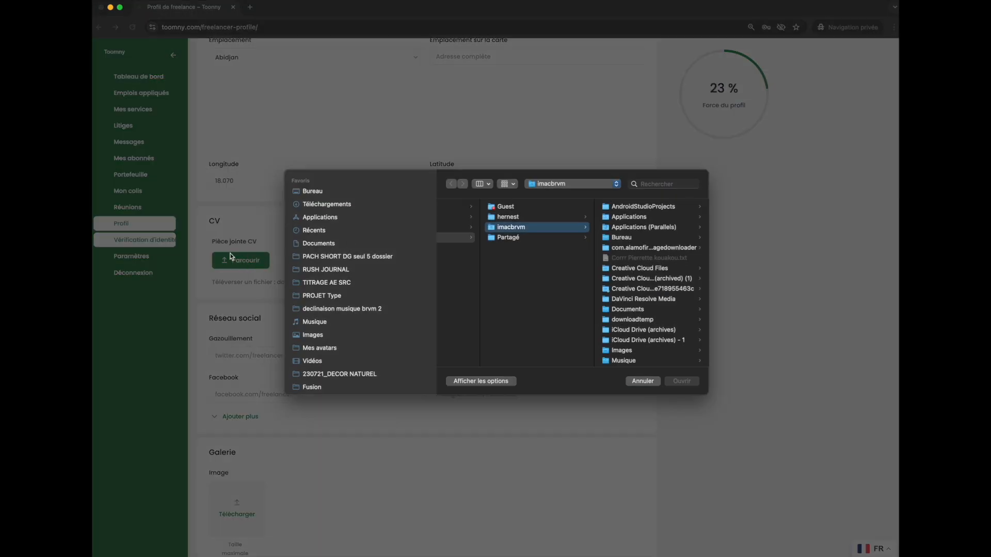
left_click(643, 382)
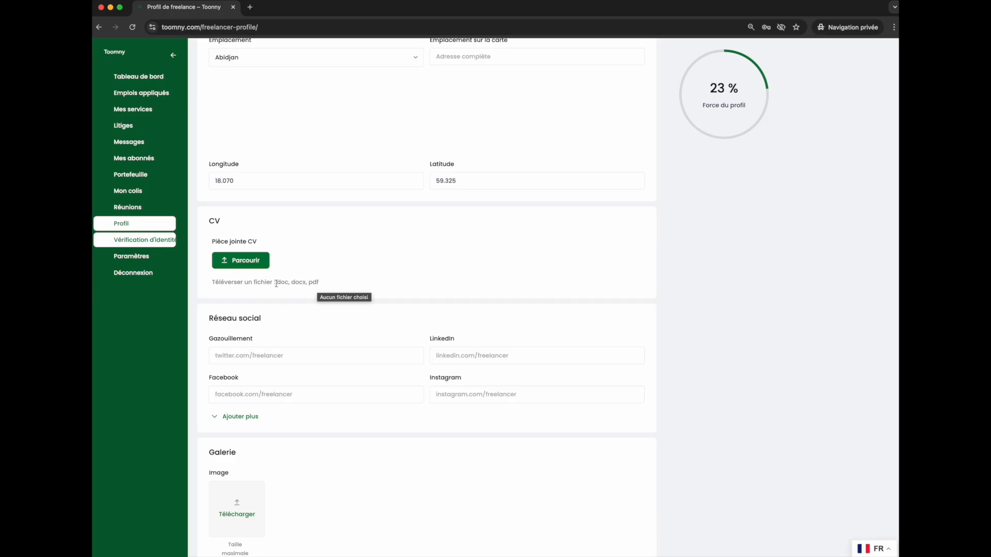
Add an extra social network entry in the basic information form.
scroll(281, 316, "down", 3)
left_click(278, 283)
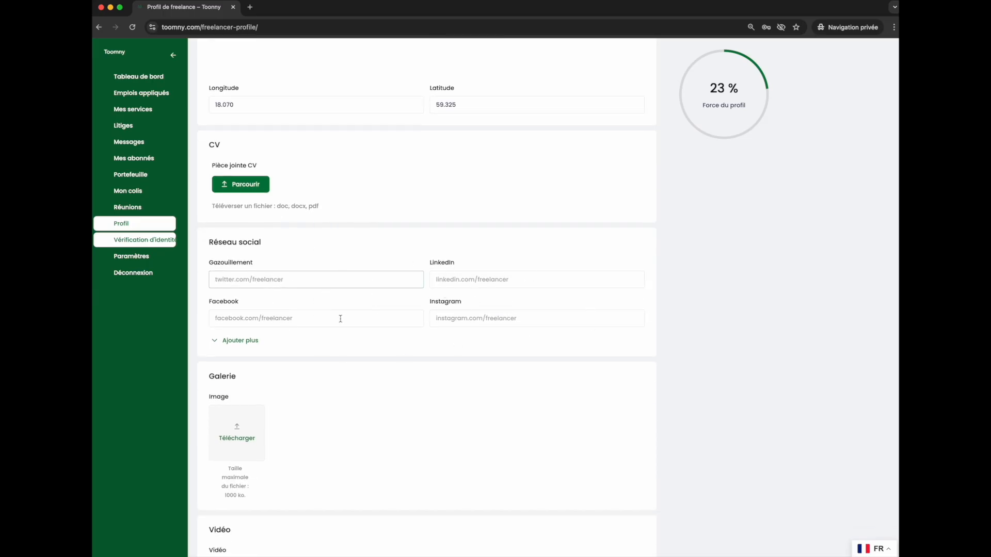
scroll(235, 351, "down", 2)
left_click(236, 283)
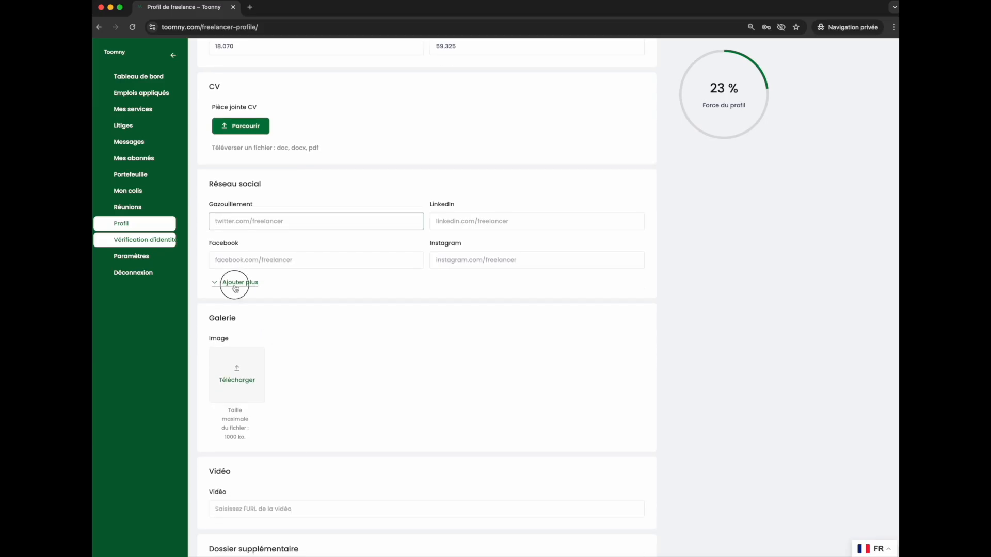
scroll(238, 320, "down", 5)
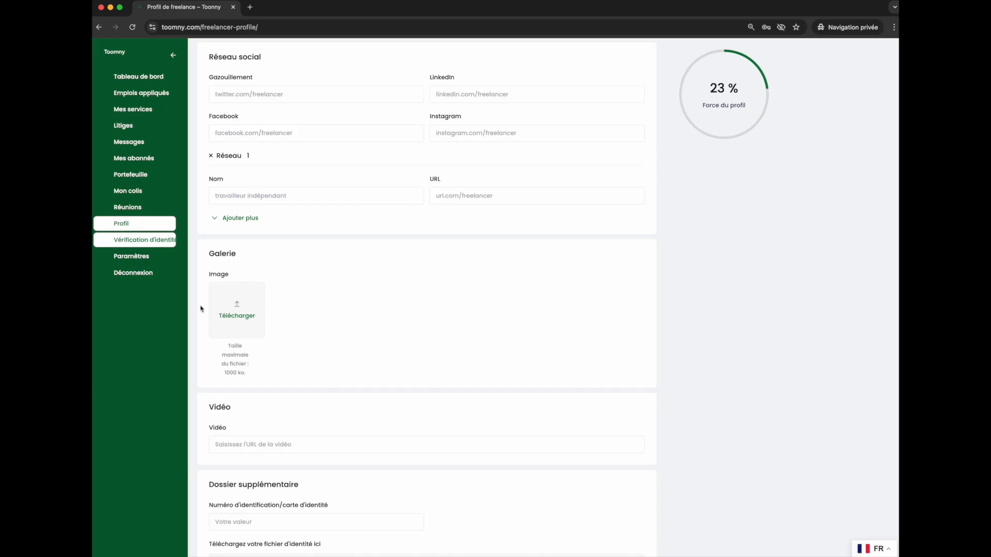
Upload three WhatsApp images from the Images folder to the gallery.
left_click(237, 315)
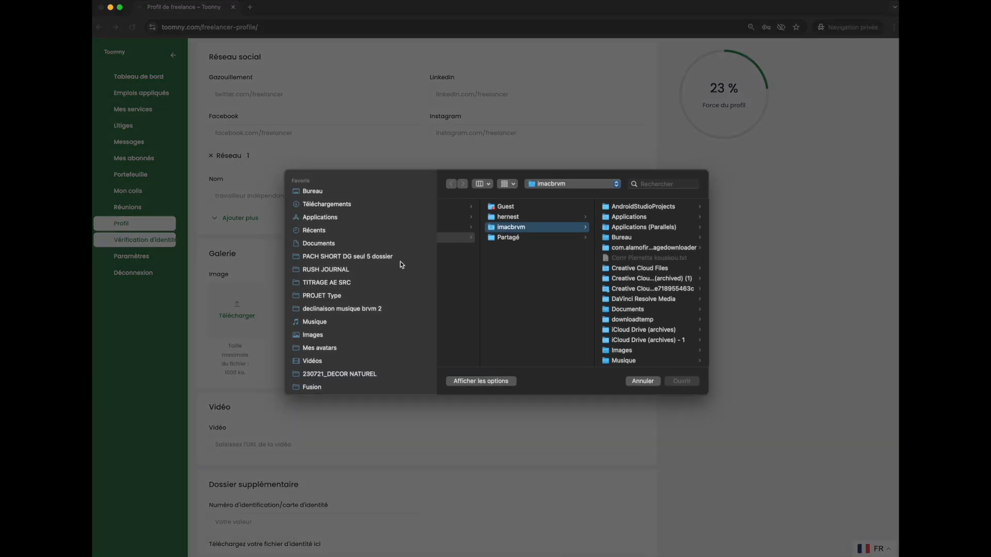
left_click(317, 335)
scroll(464, 289, "down", 3)
left_click(484, 256)
left_click(485, 267)
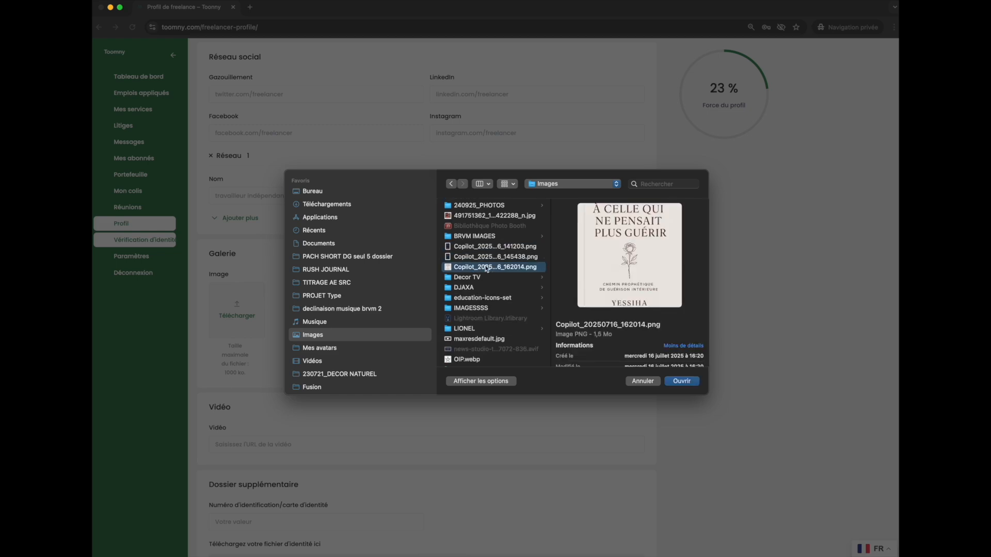
scroll(485, 323, "down", 6)
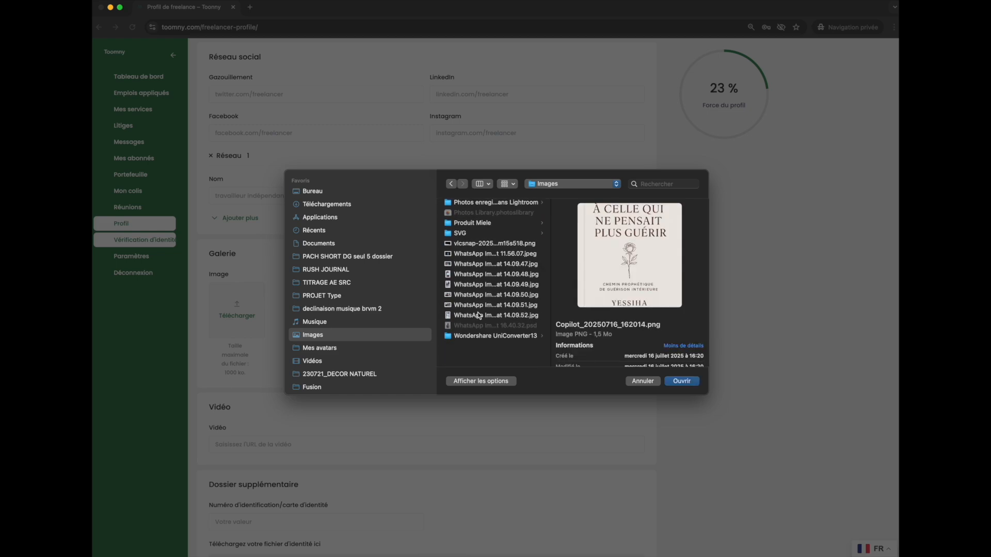
left_click(483, 287)
left_click(485, 307)
left_click(486, 327)
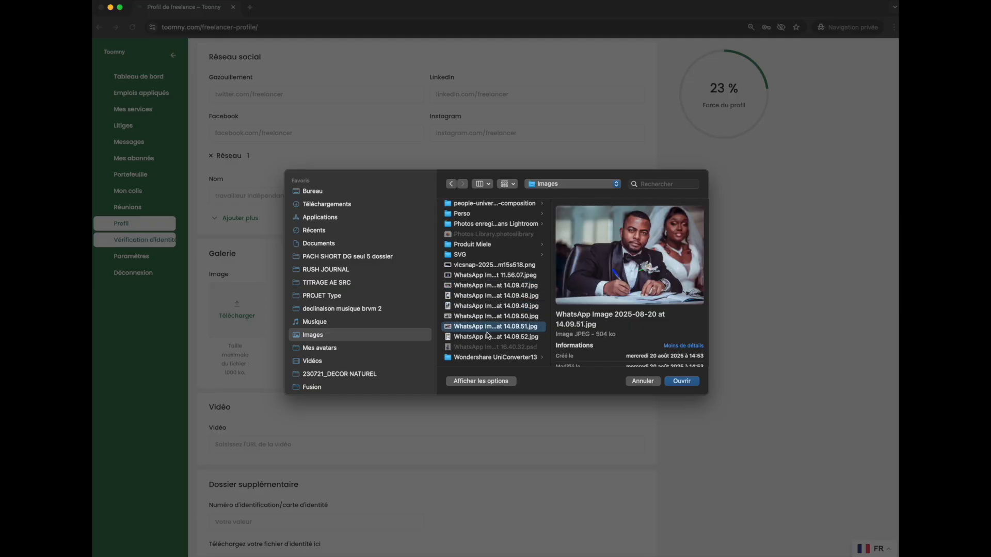
left_click(480, 307, "shift")
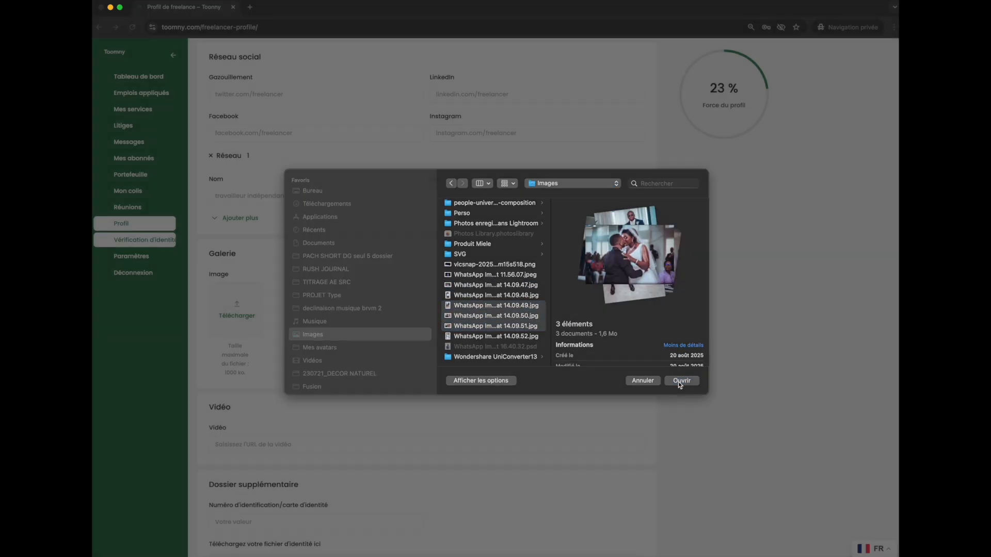
left_click(677, 385)
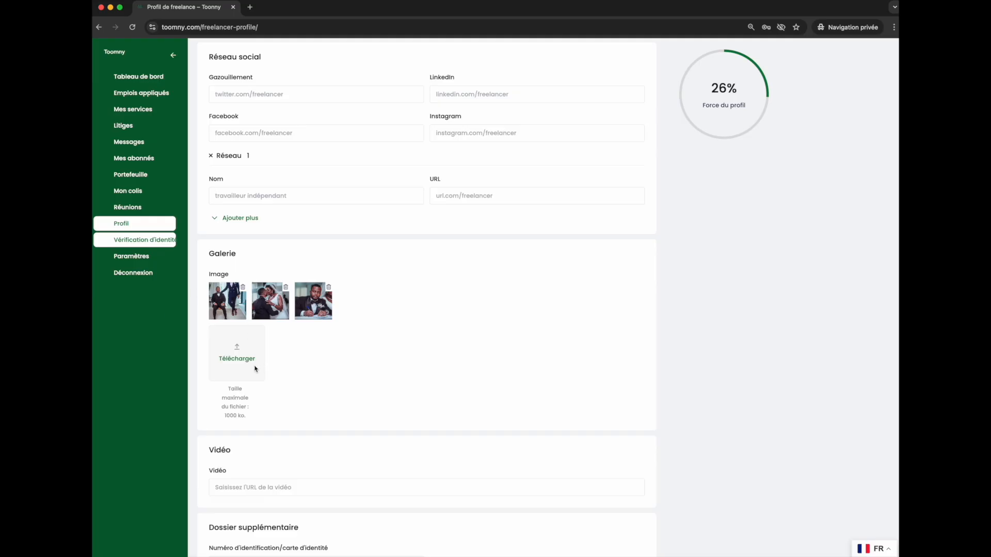
Delete all three images from the gallery.
left_click(243, 289)
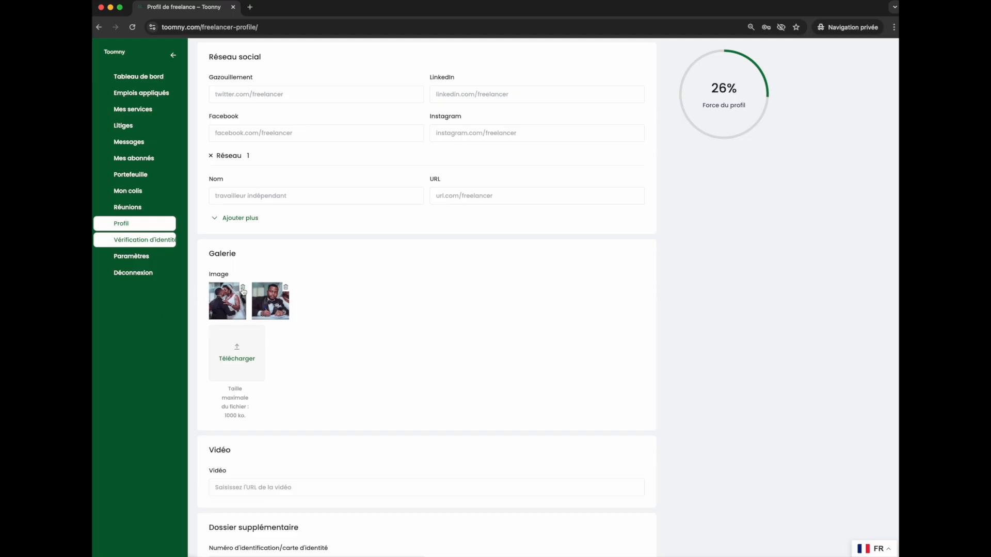
left_click(243, 289)
left_click(243, 289)
scroll(269, 330, "down", 3)
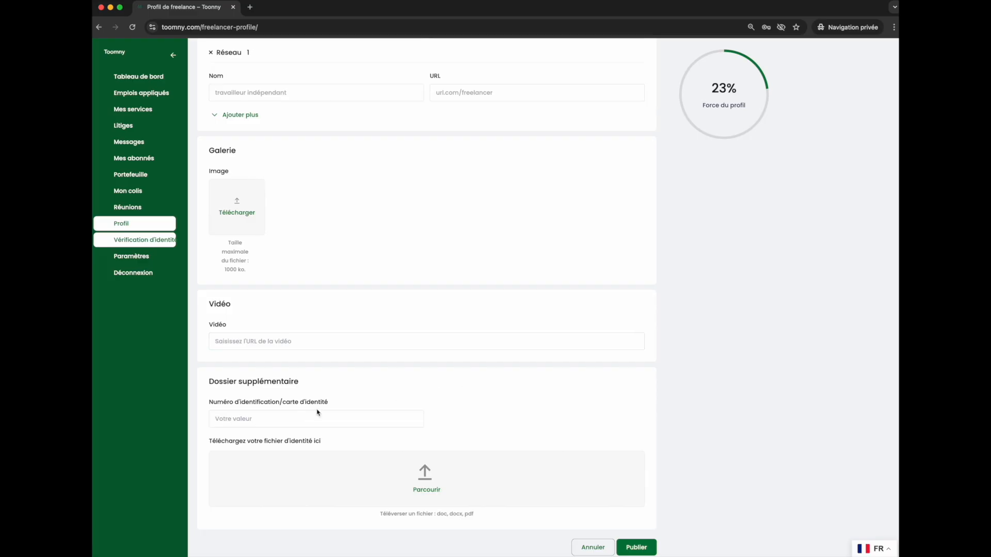
Examine the additional file section with the ID number field and identity document upload.
left_click(237, 418)
left_click_drag(216, 405, 354, 407)
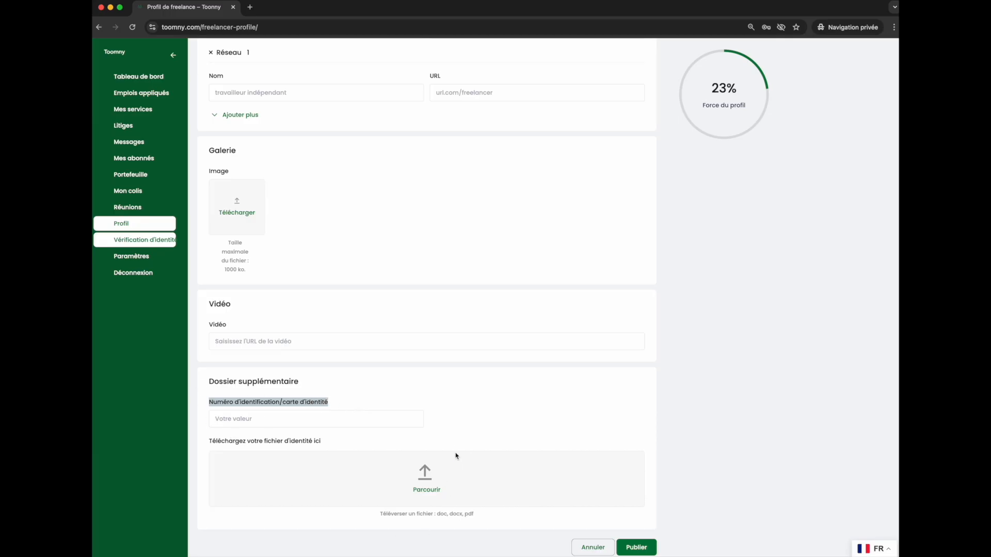
left_click(427, 485)
left_click(643, 372)
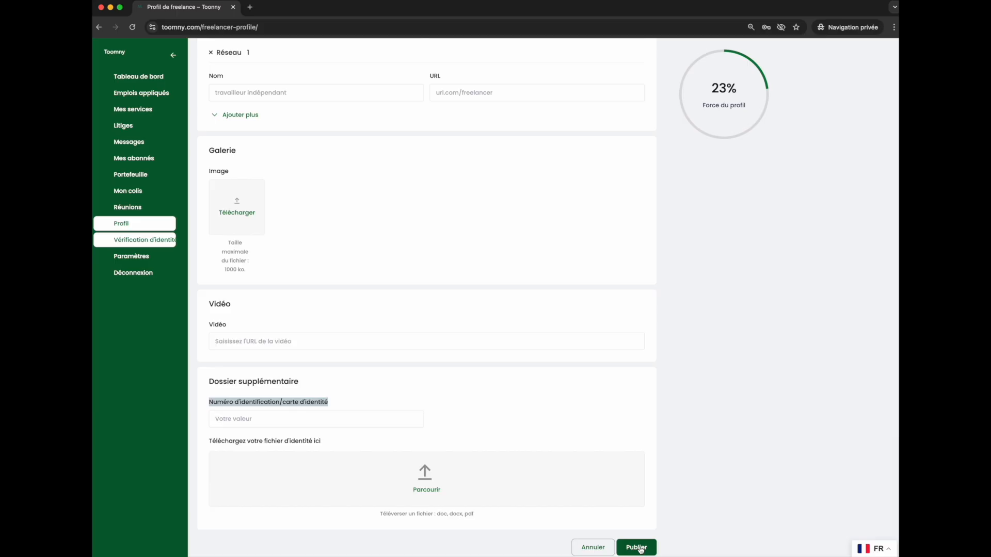
scroll(375, 416, "up", 20)
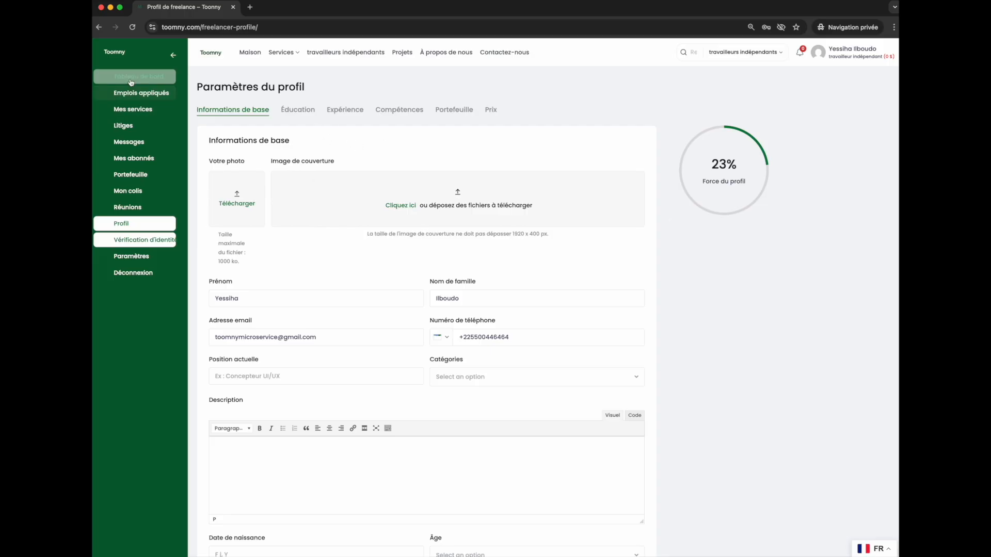
Open the wallet and its immediate withdrawal dialog, reviewing the payment-method notice.
left_click(136, 176)
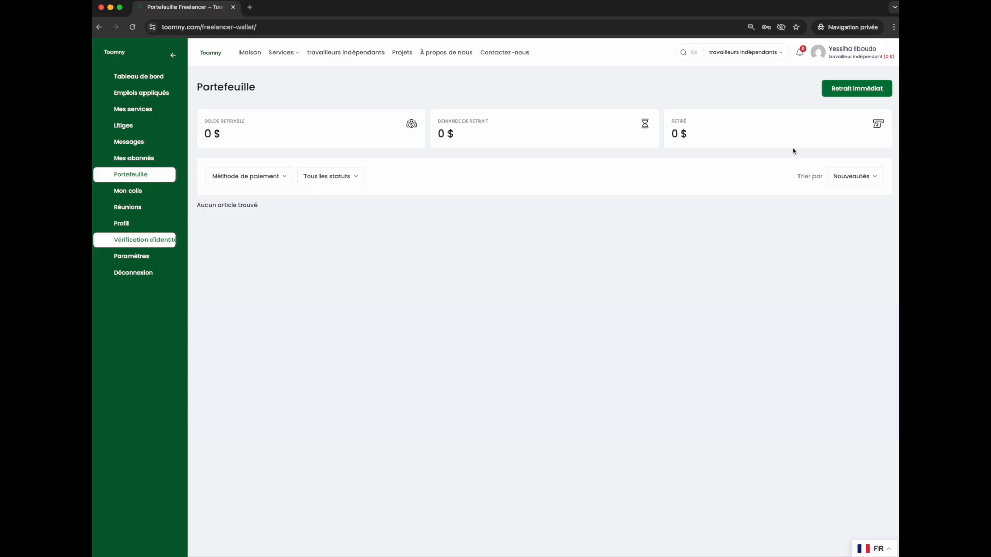
left_click(851, 89)
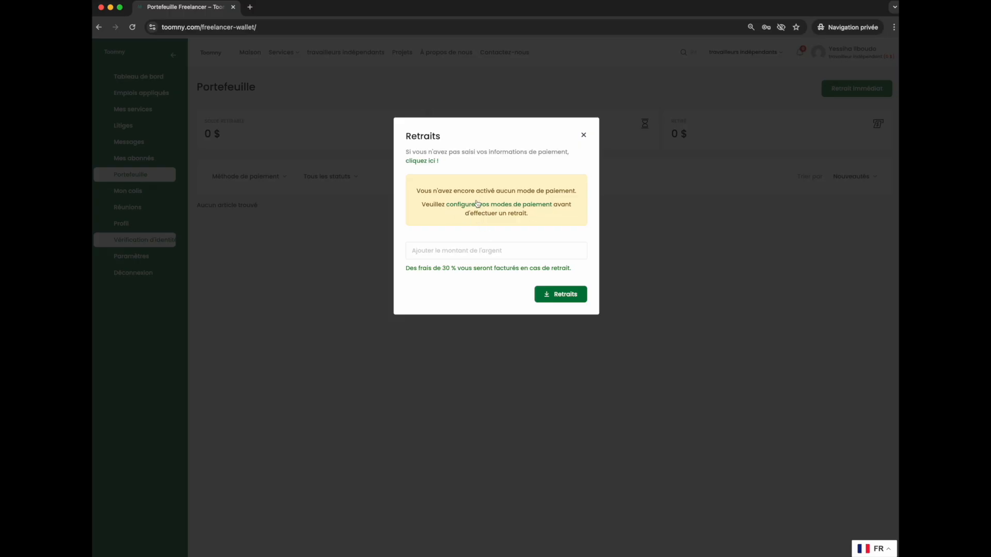
left_click(439, 250)
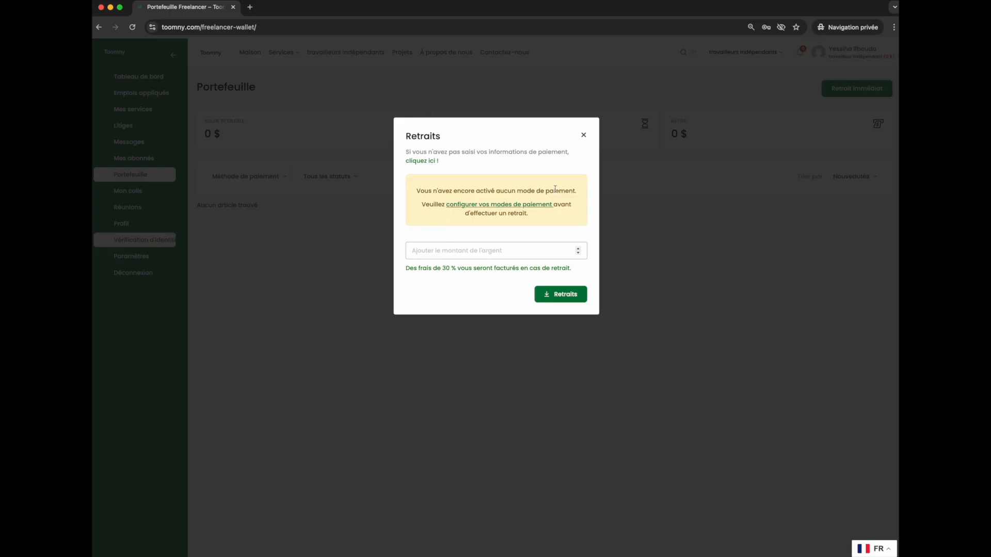
left_click_drag(421, 191, 579, 190)
Follow the link to configure payment methods and open the payment settings.
left_click(492, 205)
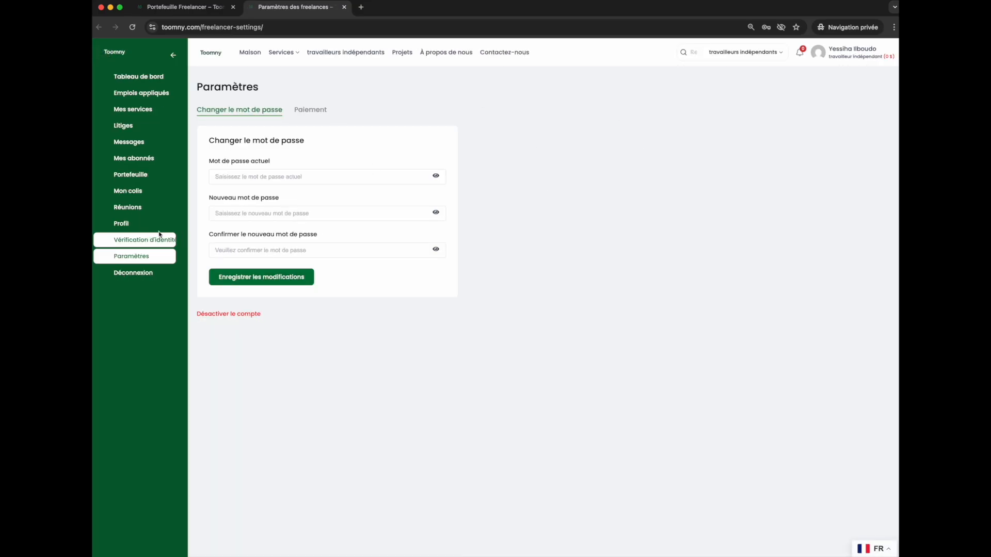
left_click(130, 259)
left_click(312, 109)
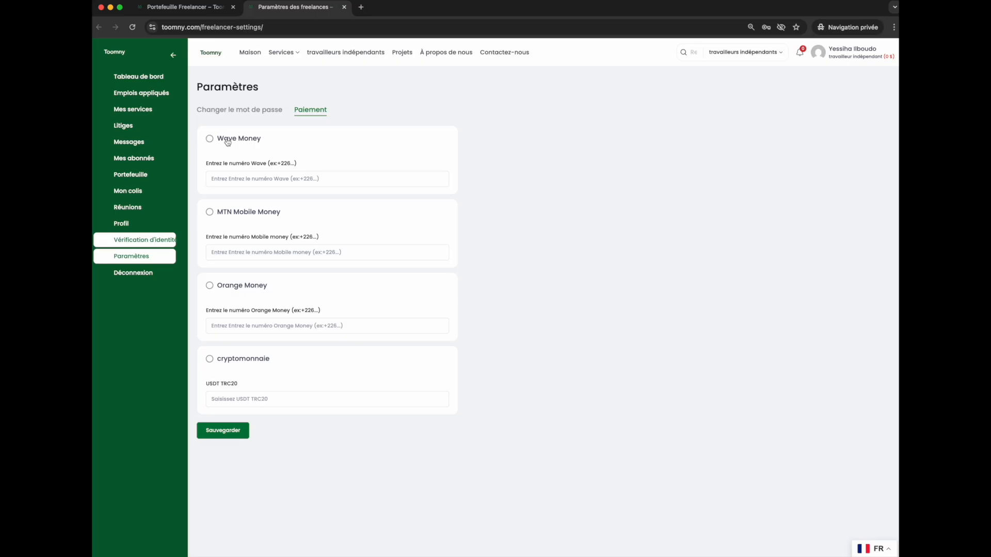
Enter the phone number in the Wave Money number field.
left_click(229, 178)
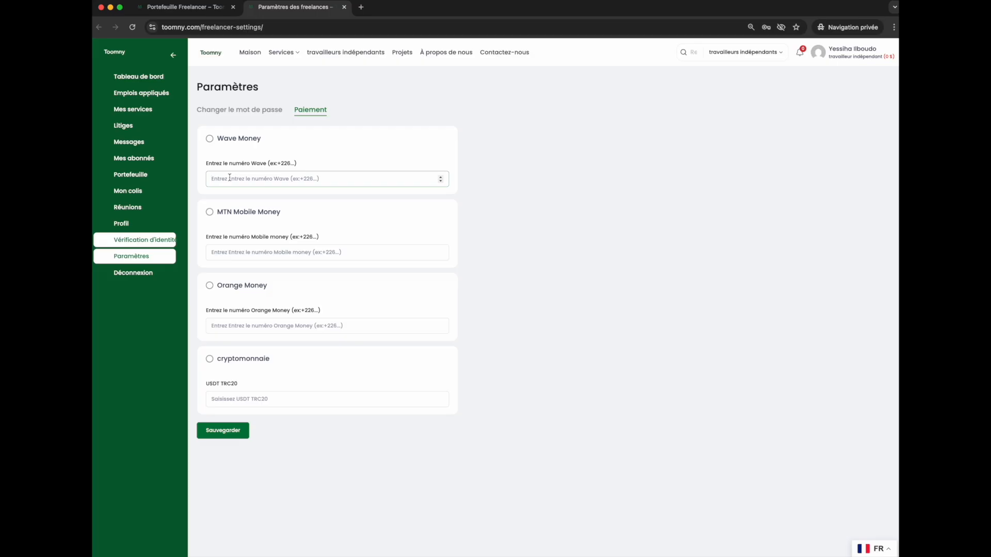
Toggle the MTN Mobile Money and cryptocurrency payment options and save the payment settings.
left_click(210, 212)
left_click(210, 212)
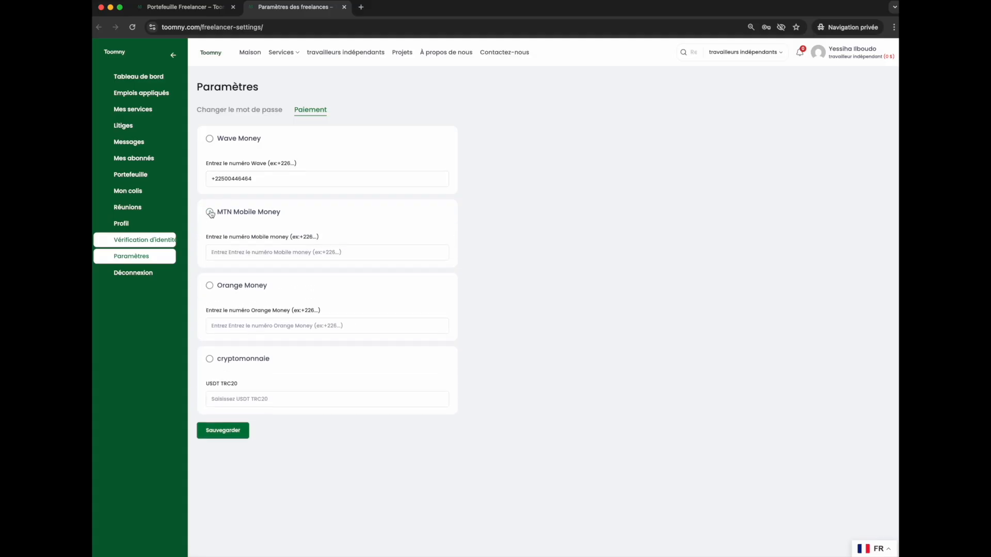
left_click(220, 213)
left_click(287, 355)
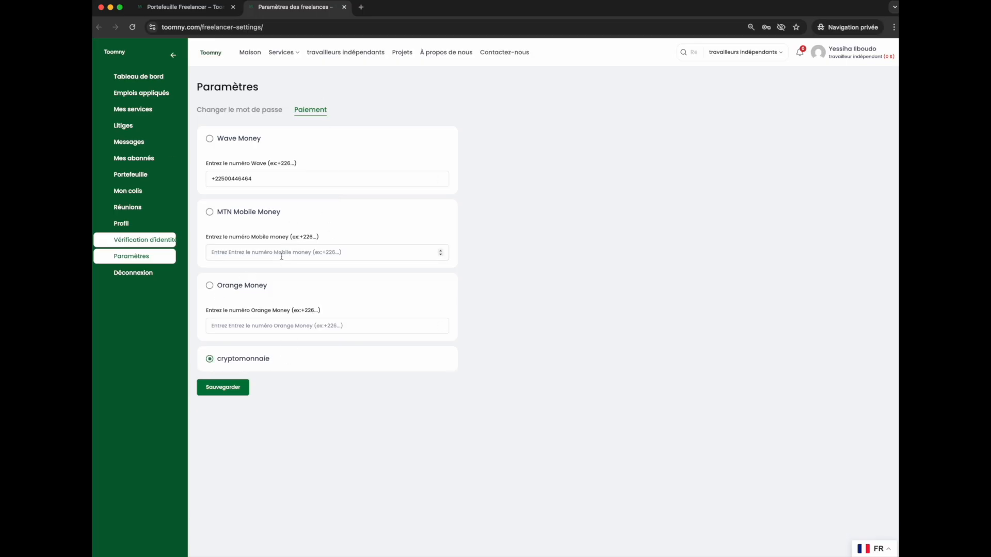
left_click(218, 361)
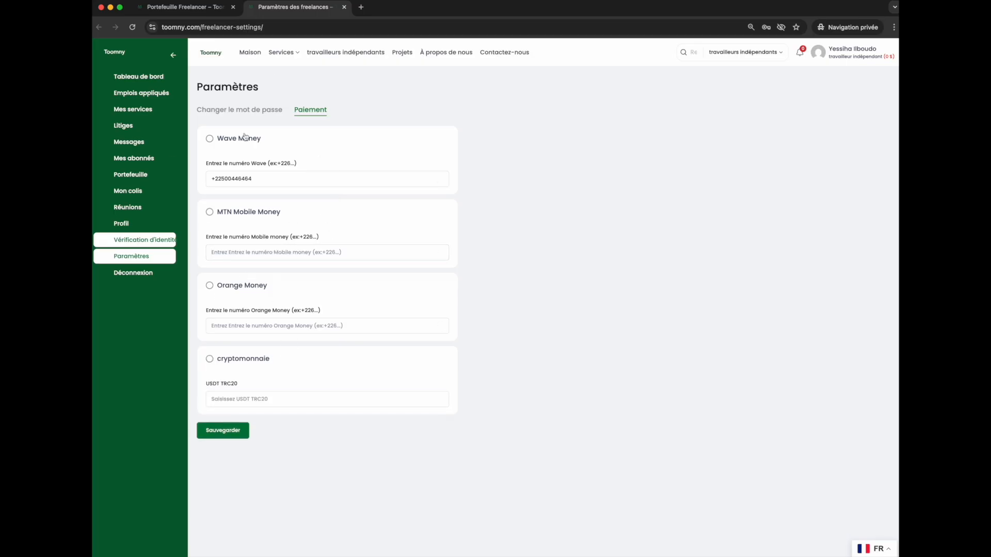
left_click(230, 398)
left_click(240, 435)
scroll(240, 435, "down", 1)
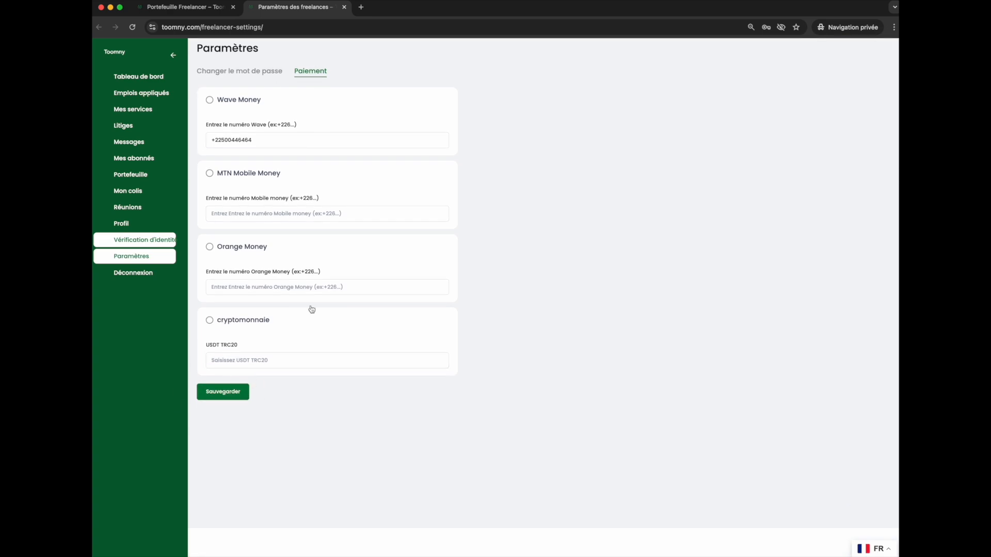
Start creating a new service and enter the title 'Je vais cree un lgogo dynamique pour votre entreprise'.
left_click(134, 112)
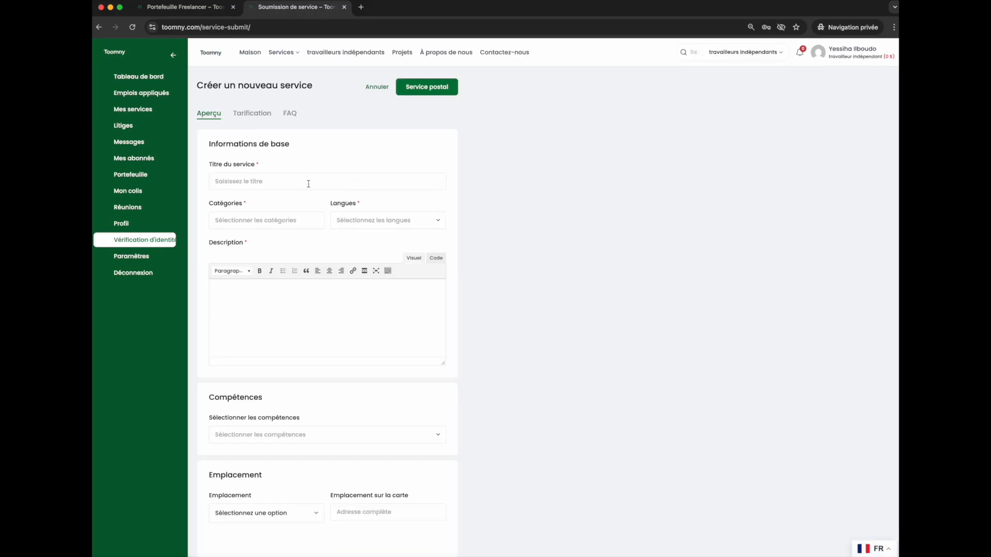
scroll(312, 184, "down", 1)
left_click(313, 184)
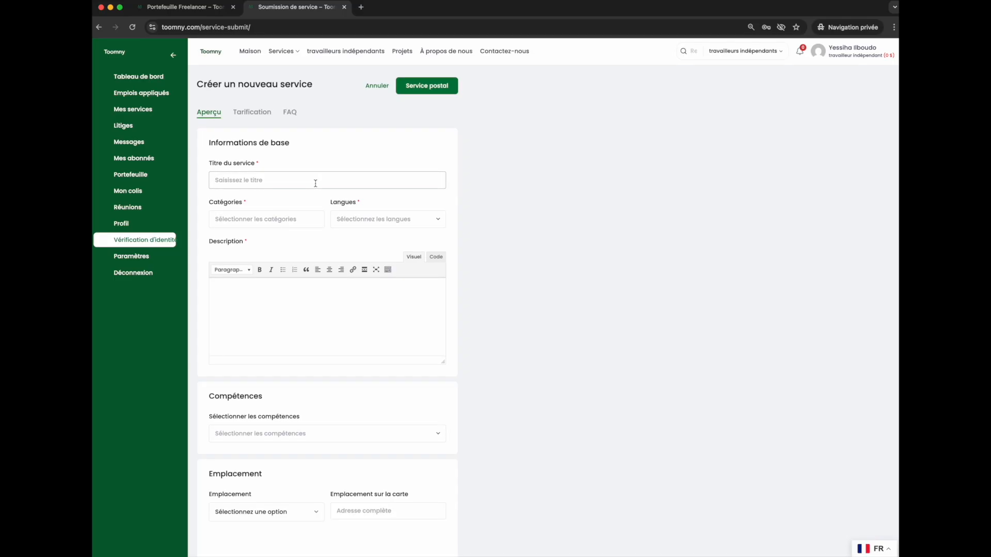
type("Je vais cree un lgogo dynamique pour votre entreprise")
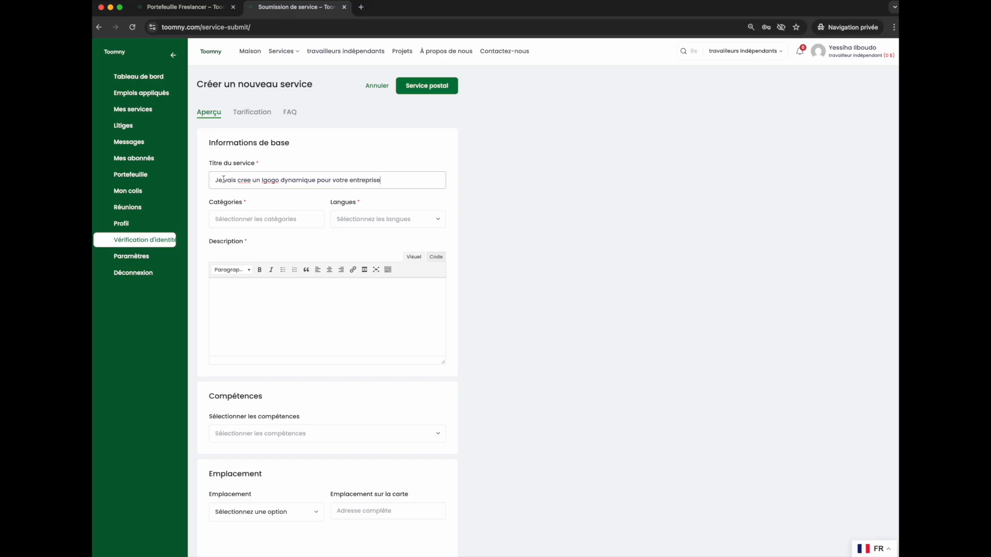
Rewrite the service title as 'Je vais cree un site web dynamique qui reflet votre activité'.
left_click_drag(235, 180, 165, 174)
left_click_drag(236, 180, 169, 178)
left_click_drag(237, 180, 170, 177)
left_click_drag(236, 180, 156, 179)
left_click(287, 196)
left_click_drag(215, 178, 434, 185)
key("Right")
left_click(238, 180)
left_click_drag(255, 180, 431, 184)
type("un site w")
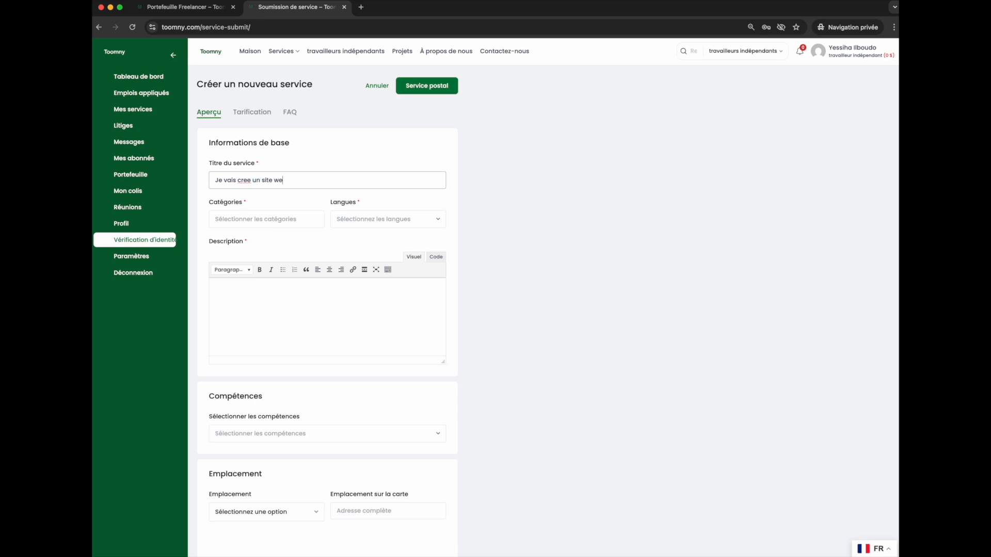
type("eb dynamique qui reflet votre activité")
left_click(236, 181)
left_click_drag(235, 181, 185, 175)
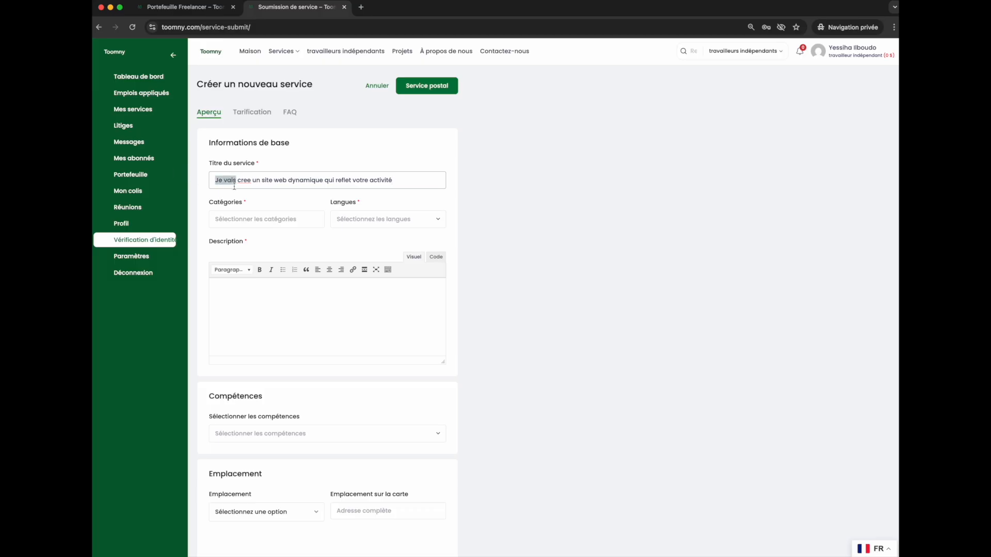
Add Sites Web as a service category.
left_click(262, 195)
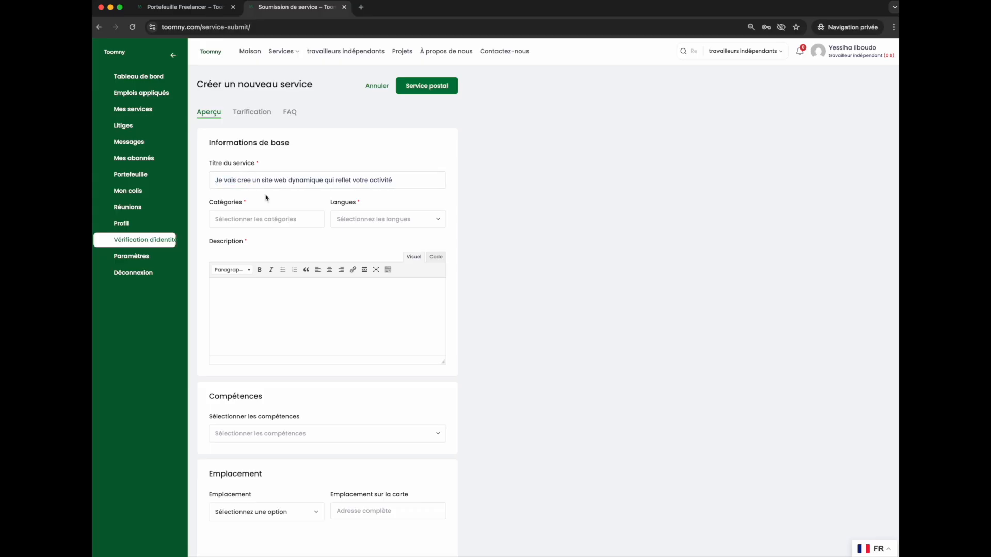
left_click(249, 222)
scroll(273, 243, "down", 3)
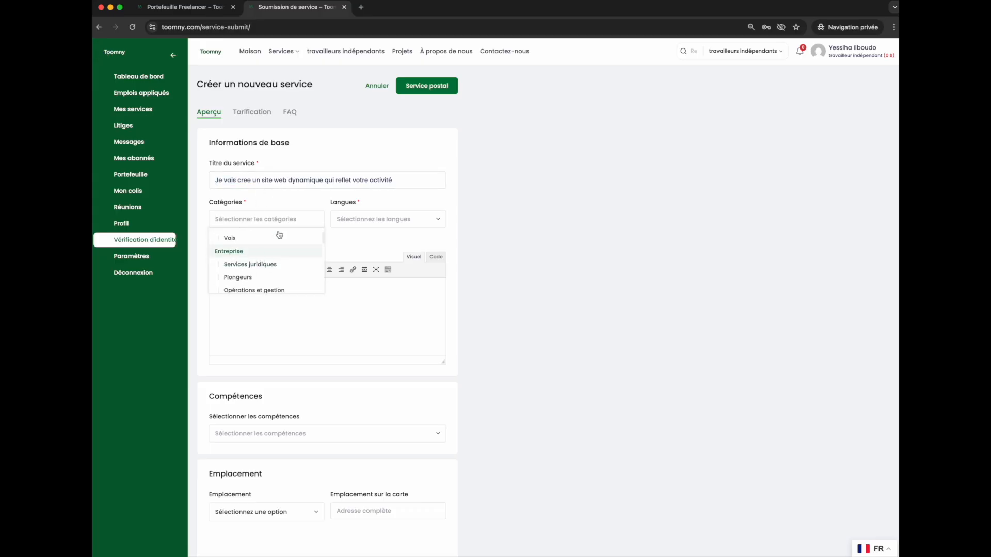
scroll(262, 260, "down", 2)
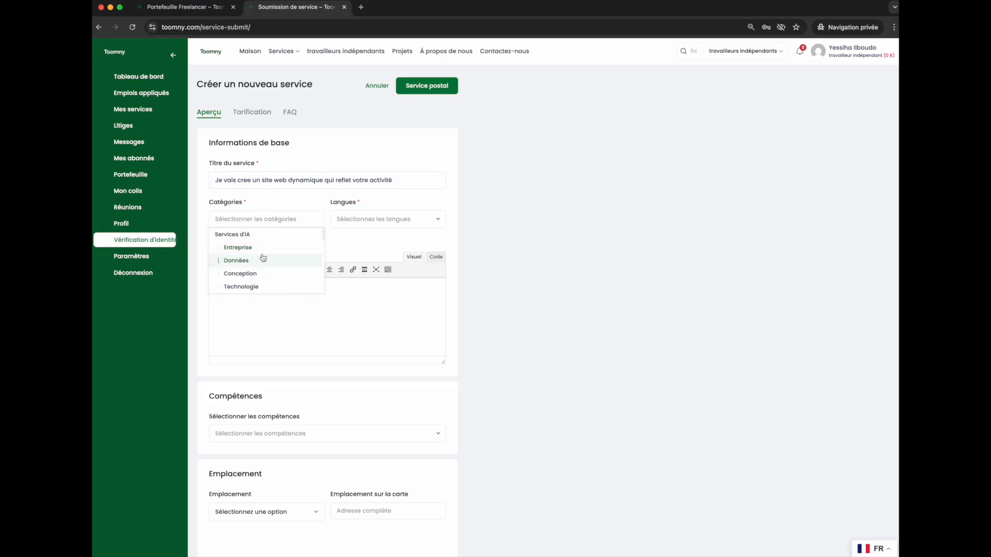
scroll(263, 260, "down", 4)
scroll(263, 268, "down", 4)
scroll(264, 266, "up", 2)
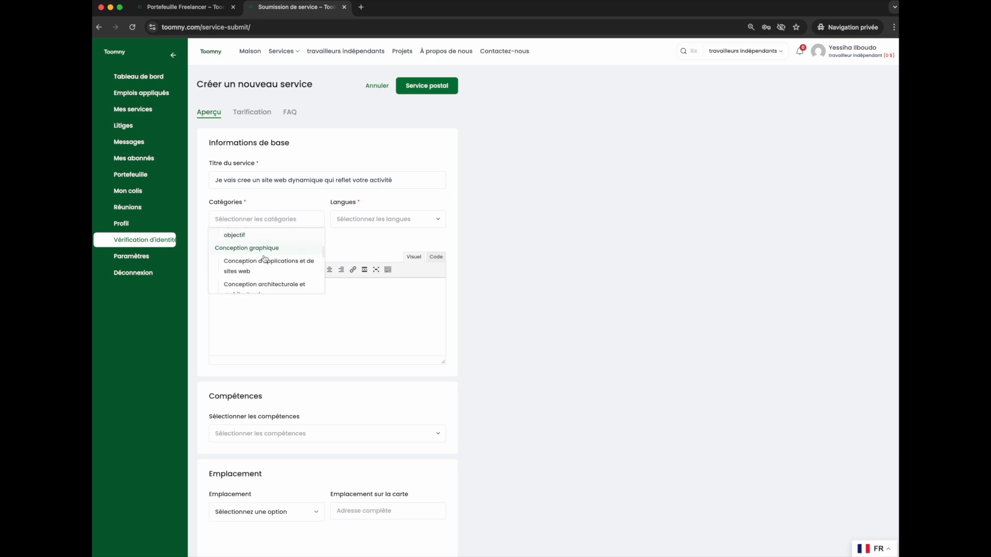
scroll(262, 261, "down", 3)
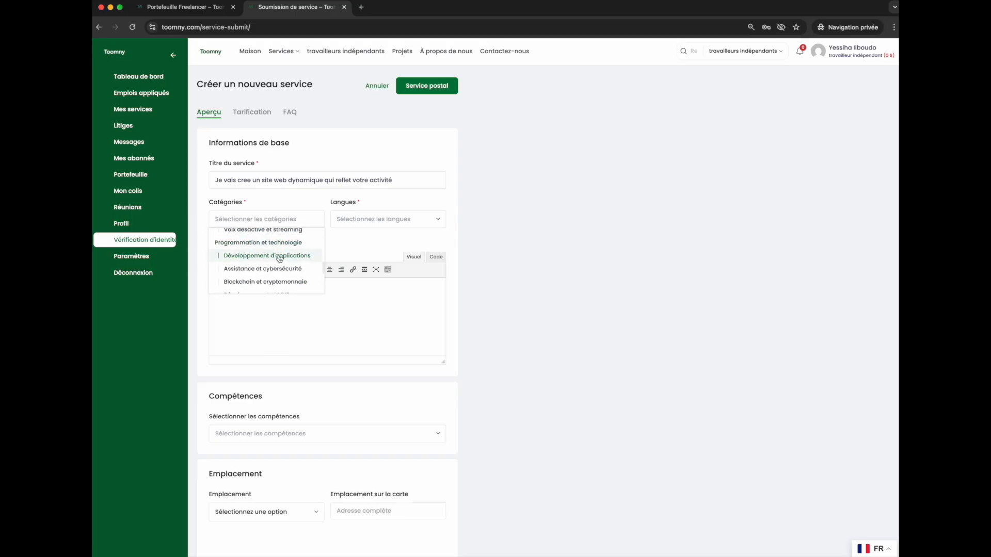
scroll(269, 258, "down", 1)
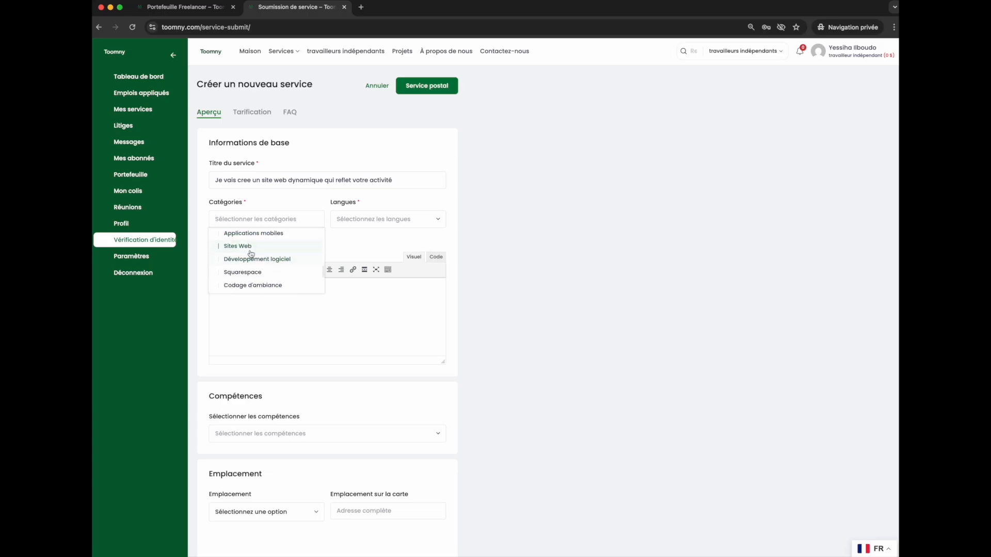
left_click(246, 246)
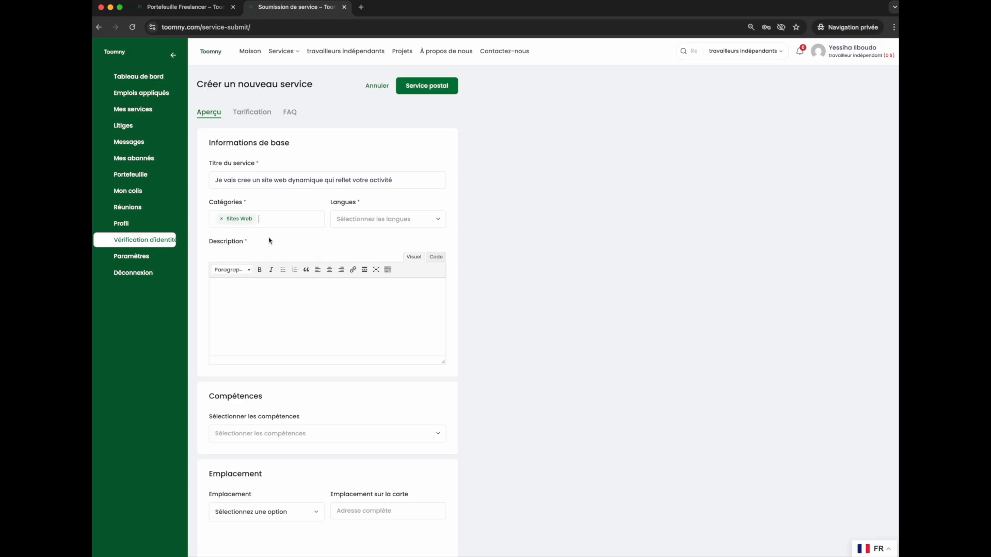
Add Plateformes Web and one more category to the service categories.
left_click(276, 222)
scroll(273, 278, "down", 2)
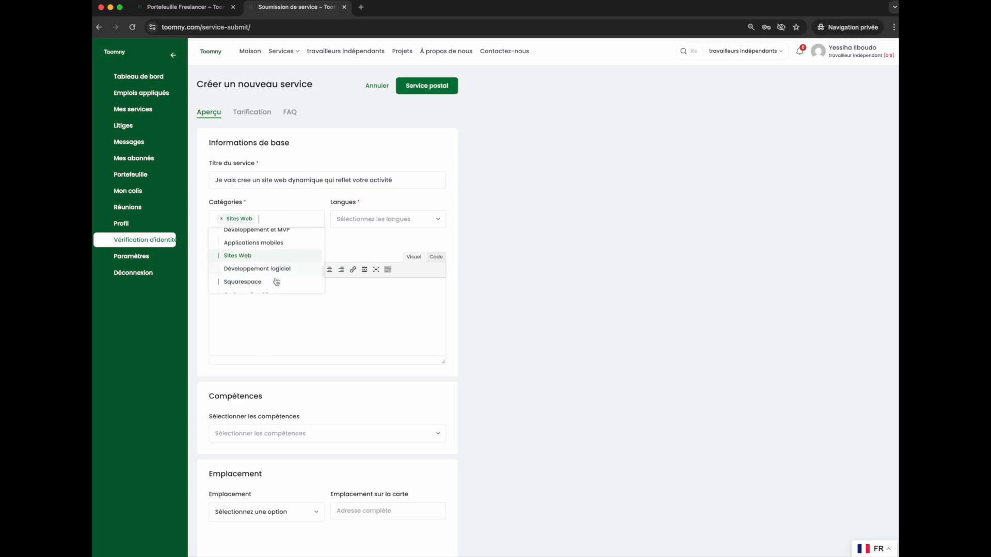
scroll(260, 266, "down", 4)
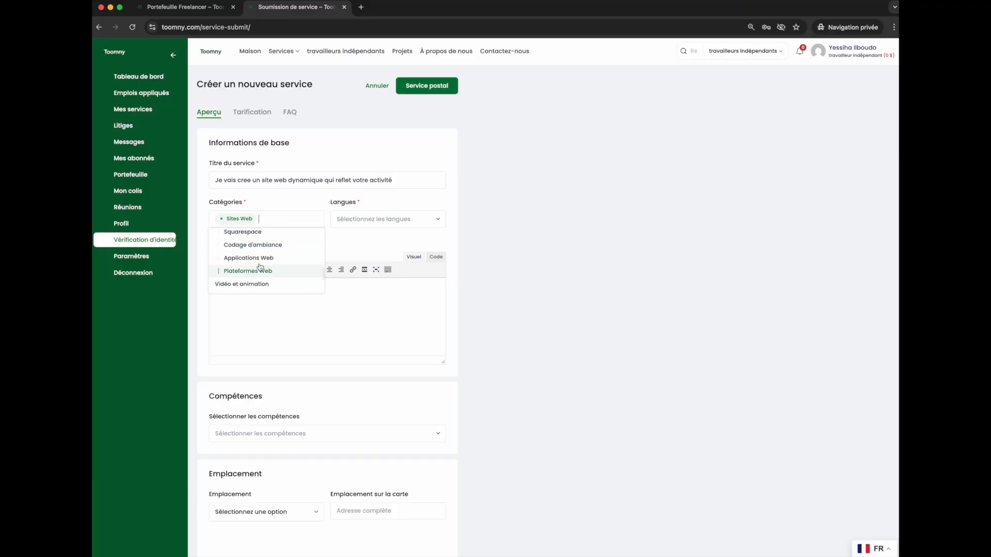
left_click(258, 273)
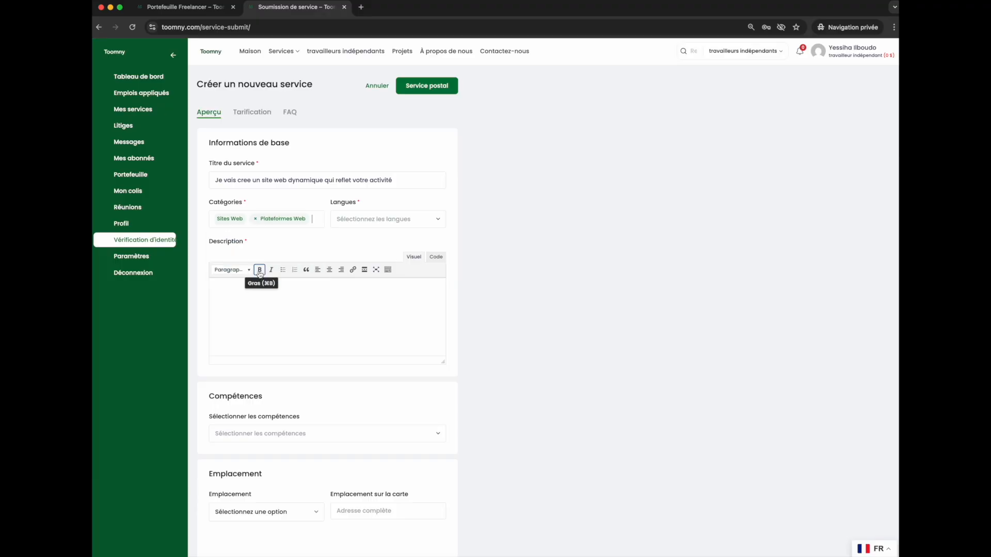
left_click(321, 221)
scroll(278, 263, "up", 3)
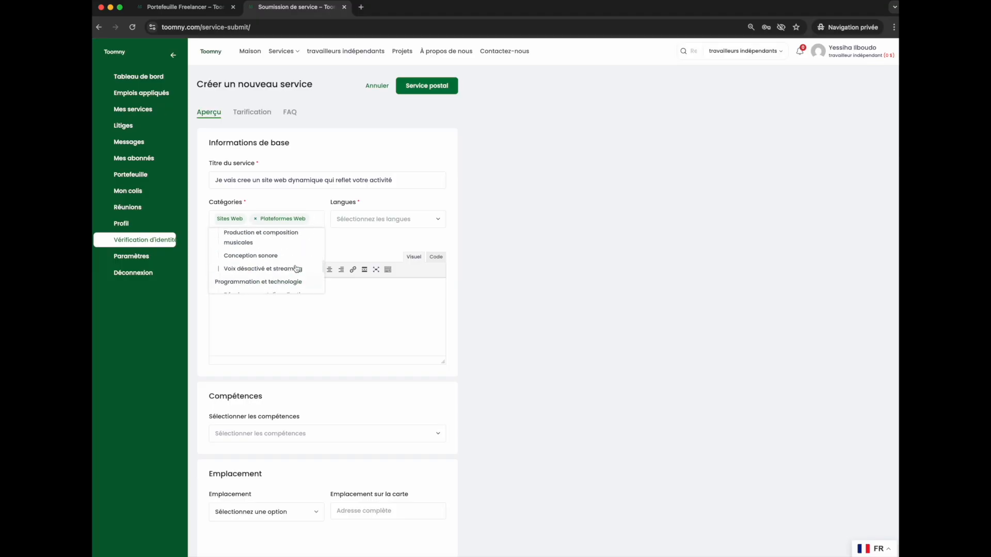
left_click(262, 261)
Select Anglais and Français as the service languages.
left_click(370, 221)
left_click(354, 236)
left_click(385, 218)
left_click(367, 248)
left_click(241, 297)
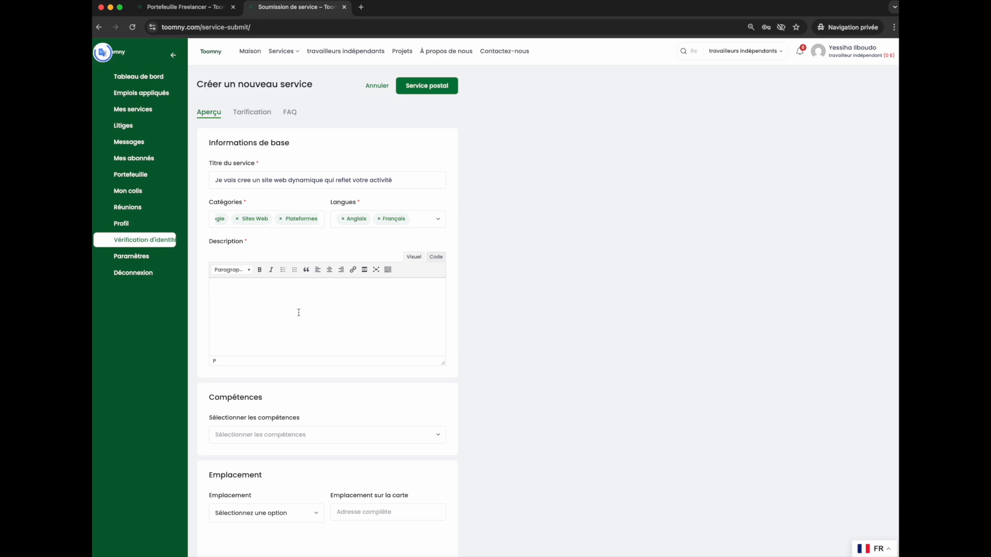
Select Créativité et design and Développement et Tech as the service skills.
scroll(287, 362, "down", 3)
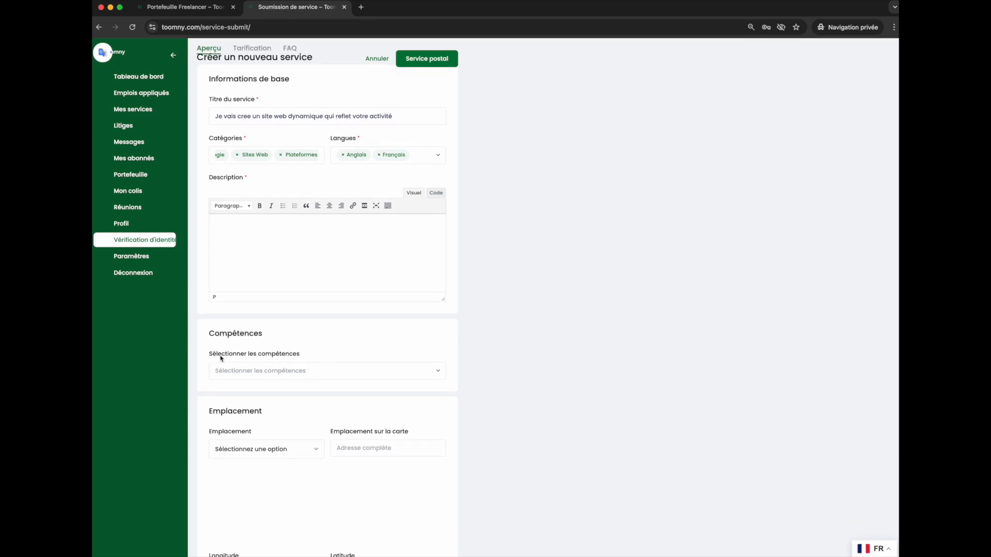
left_click(316, 366)
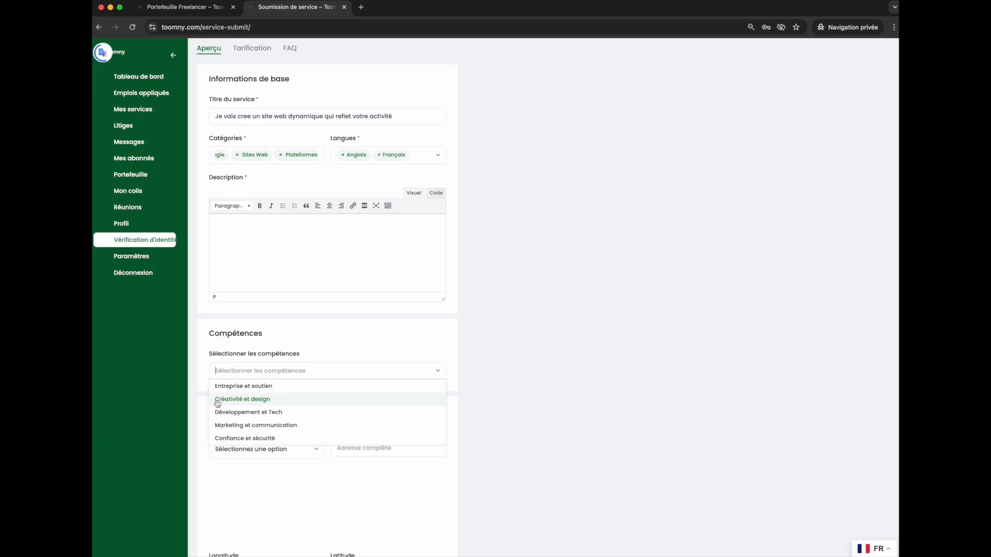
left_click(217, 403)
left_click(292, 370)
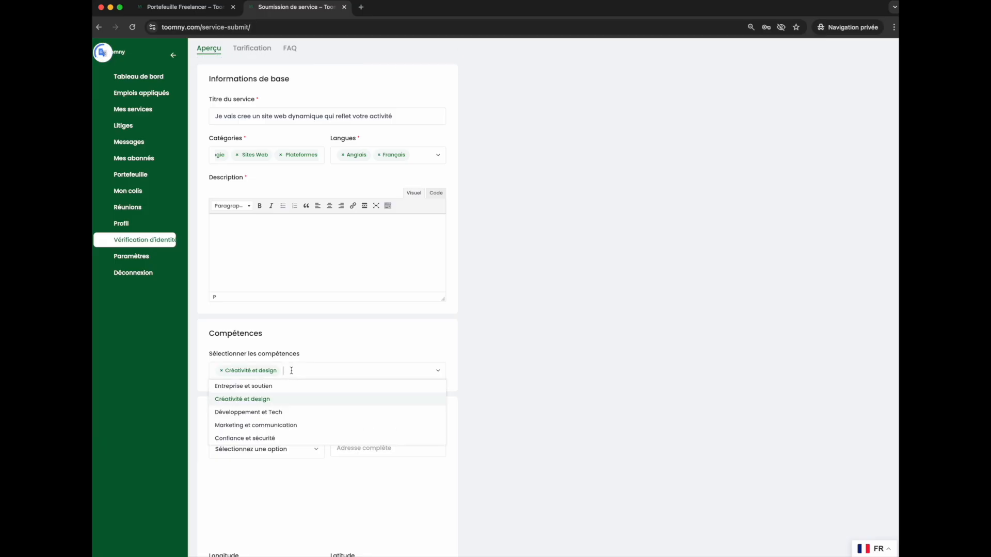
left_click(248, 411)
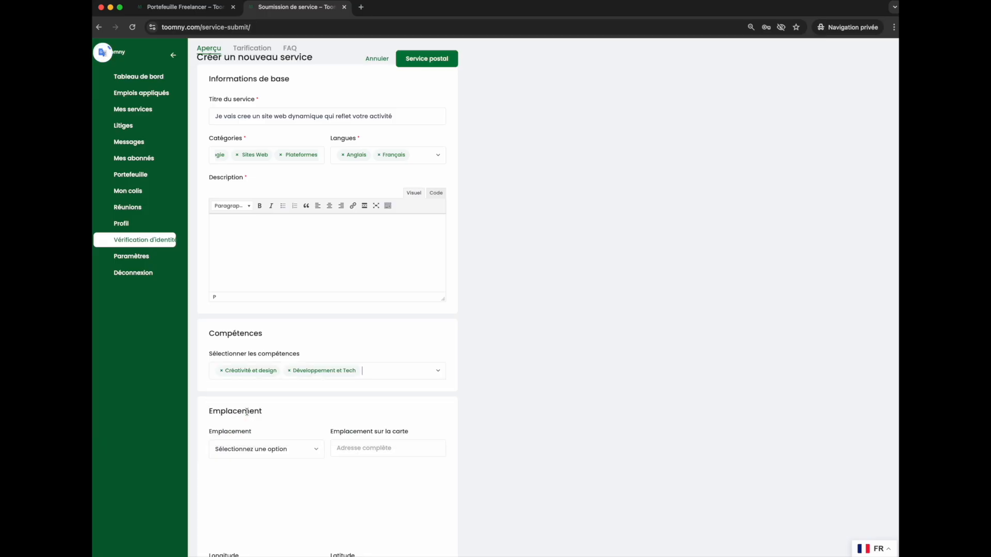
Set the service location to Abidjan.
left_click(268, 448)
scroll(271, 439, "down", 3)
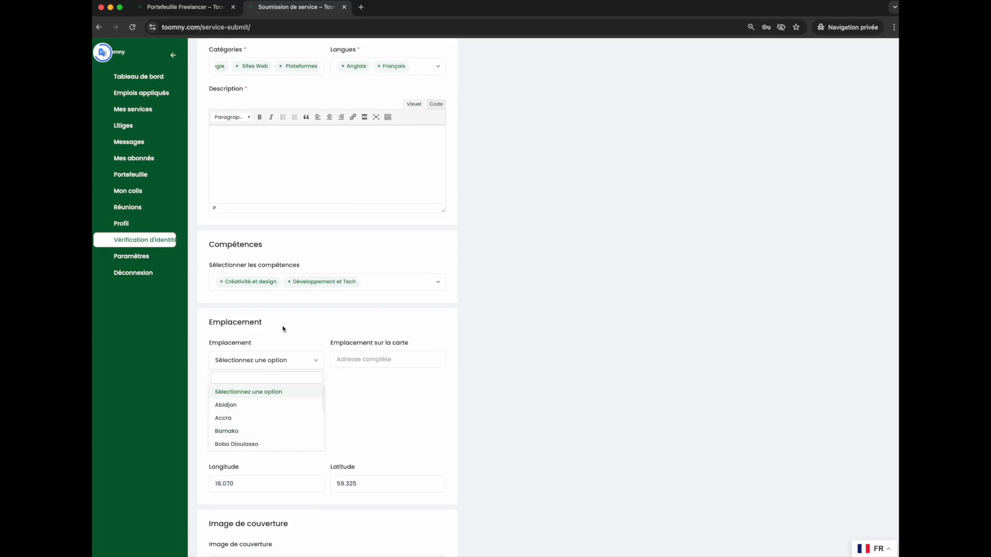
left_click(241, 409)
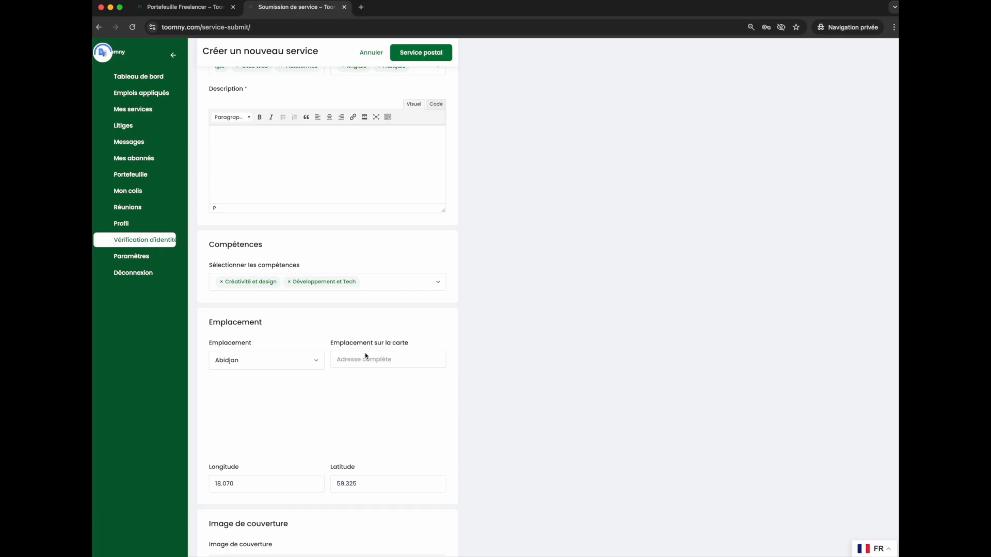
Examine the location, cover image, gallery and video sections of the service form.
scroll(258, 403, "down", 3)
scroll(320, 366, "down", 4)
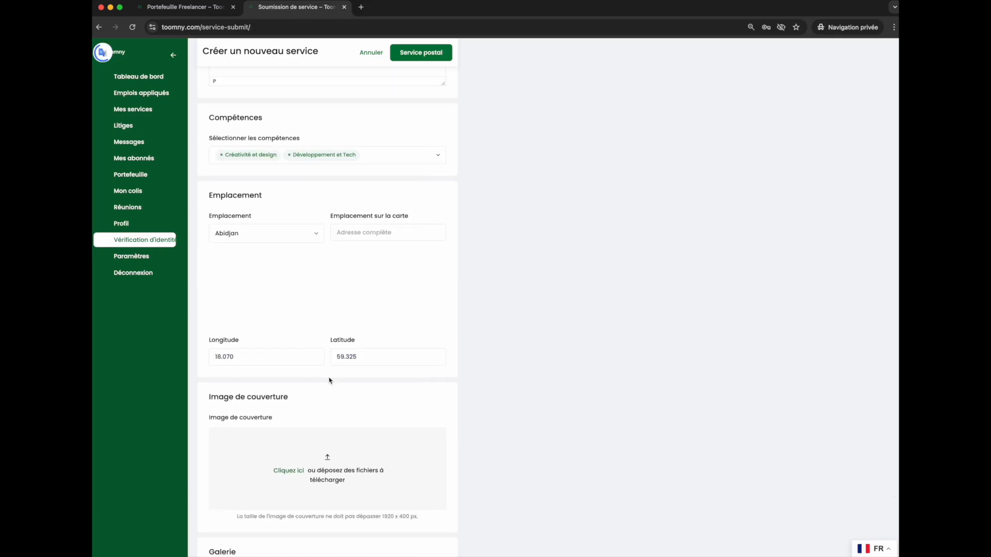
scroll(264, 405, "down", 3)
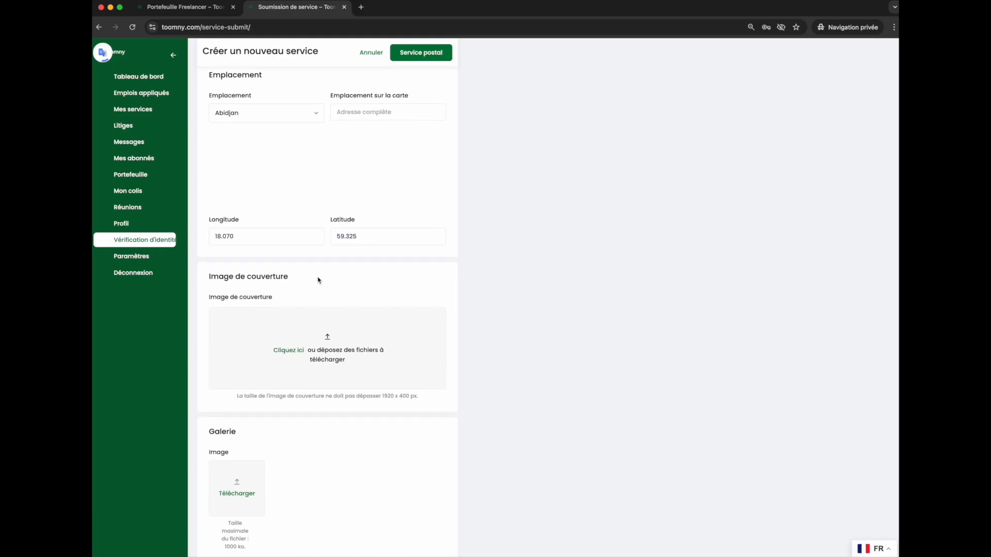
scroll(302, 344, "down", 3)
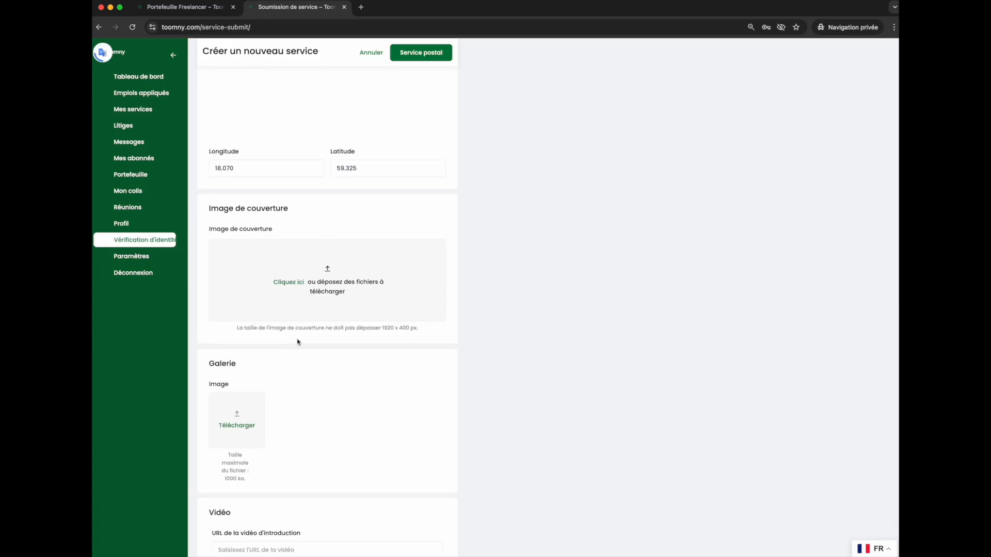
left_click(349, 265)
key("Escape")
scroll(344, 106, "up", 10)
scroll(349, 174, "down", 1)
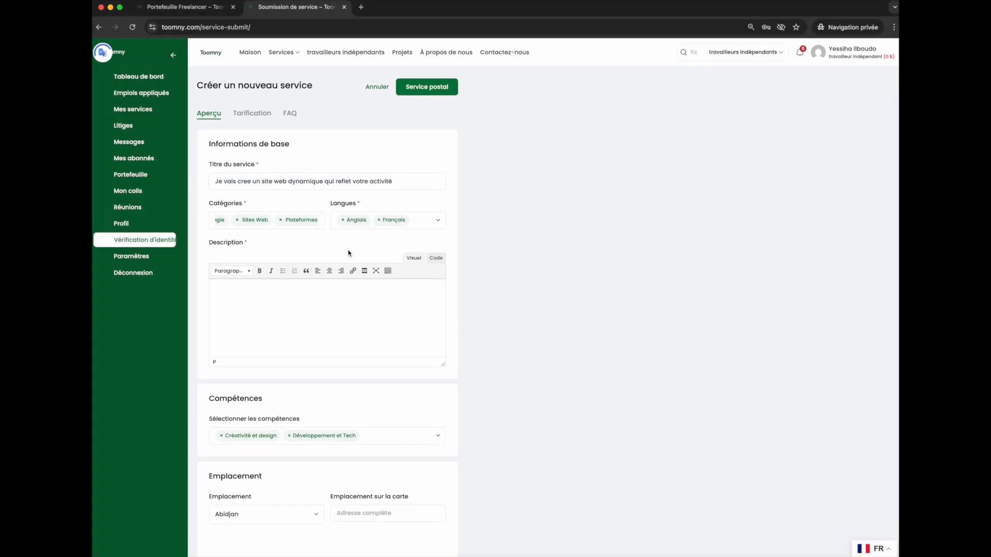
scroll(346, 249, "down", 10)
Open the gallery image upload and cancel it without choosing a file.
double_click(243, 215)
left_click(367, 215)
left_click_drag(376, 312, 234, 321)
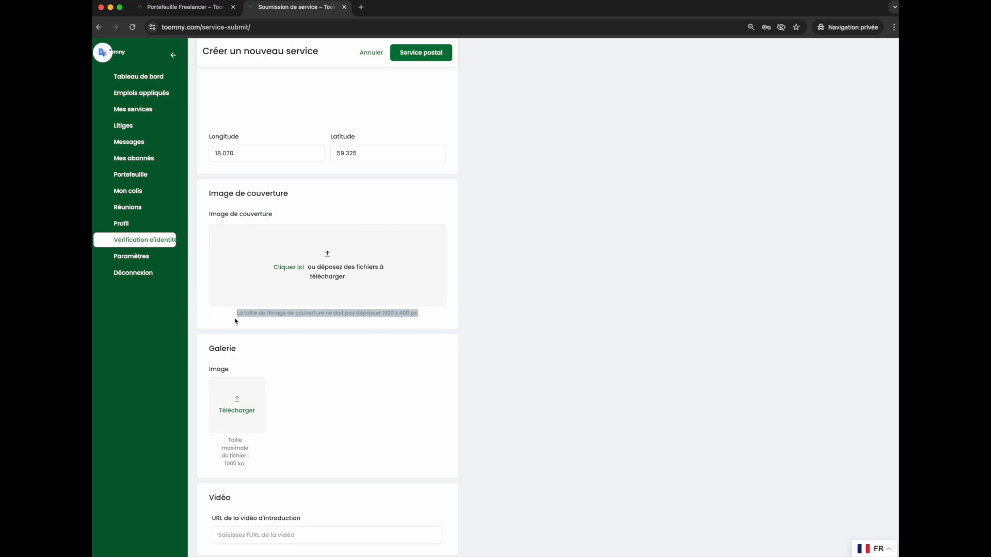
left_click(309, 394)
scroll(238, 414, "down", 1)
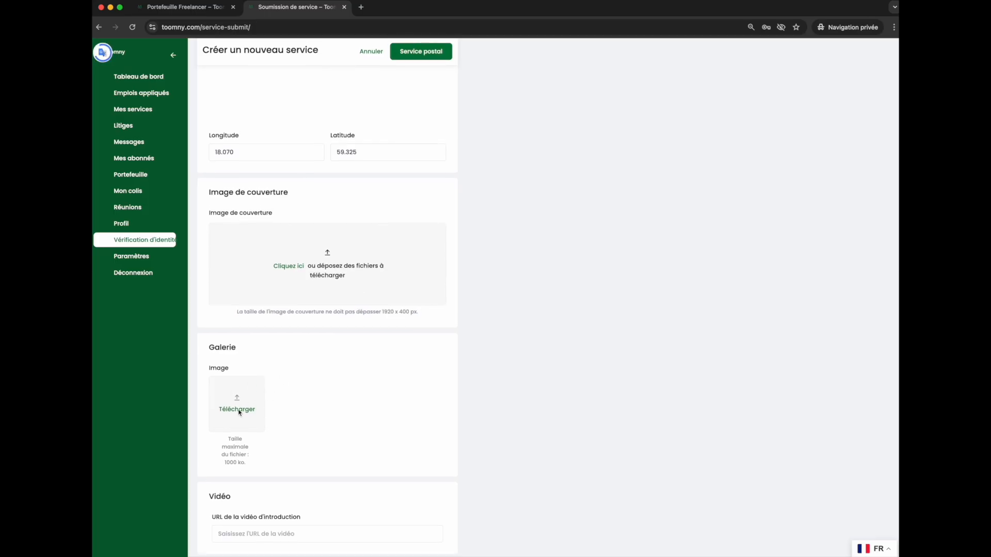
left_click(239, 405)
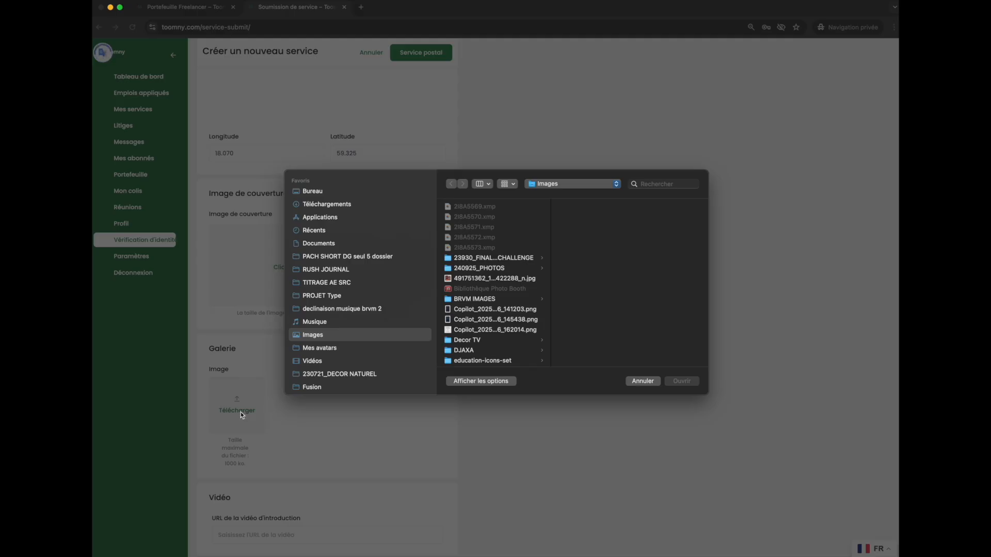
key("Escape")
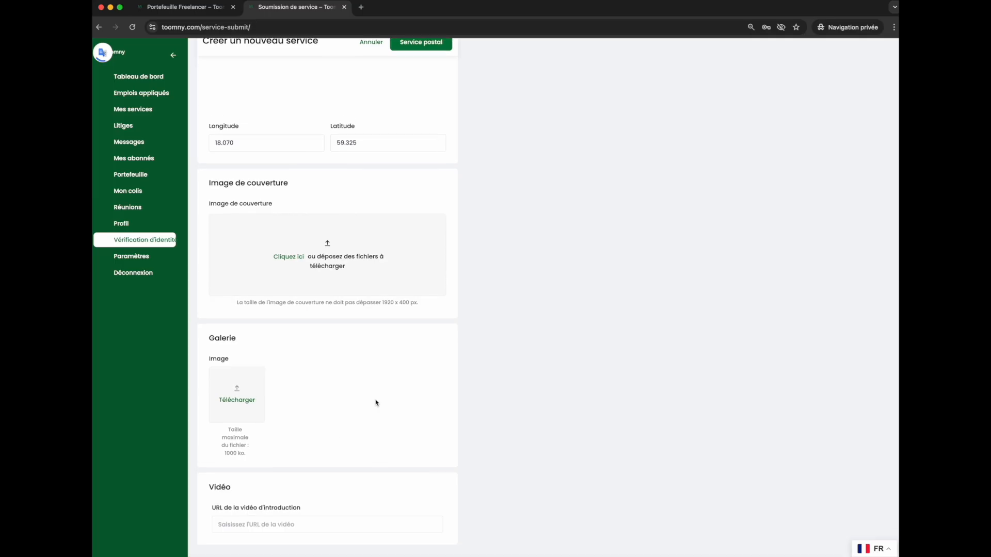
left_click(282, 535)
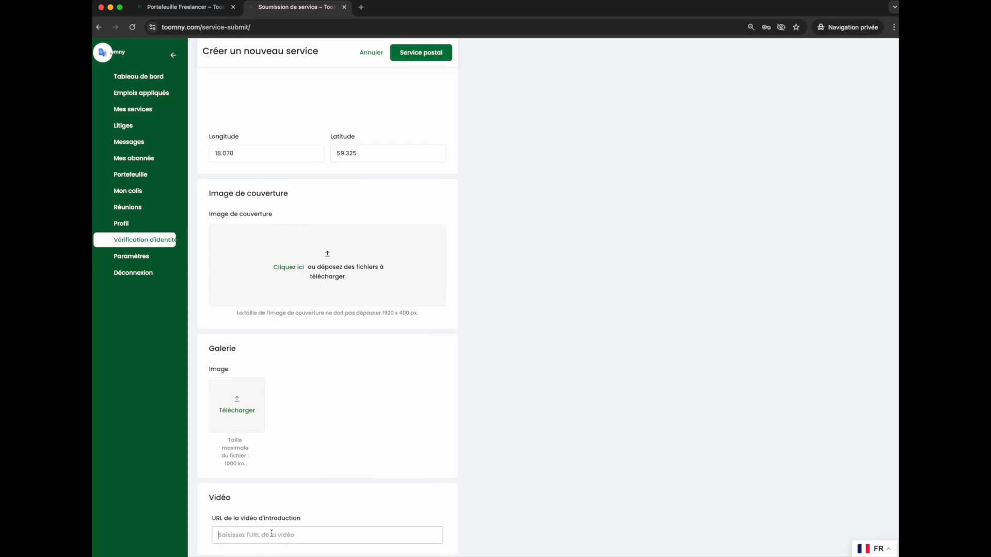
scroll(365, 494, "up", 15)
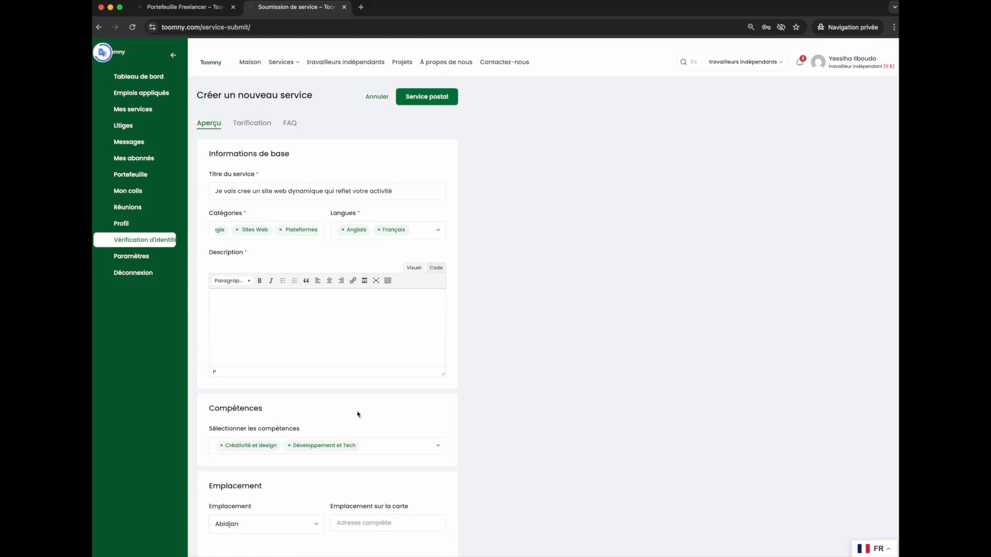
Switch to the pricing section and set the time type to Jour.
left_click(249, 117)
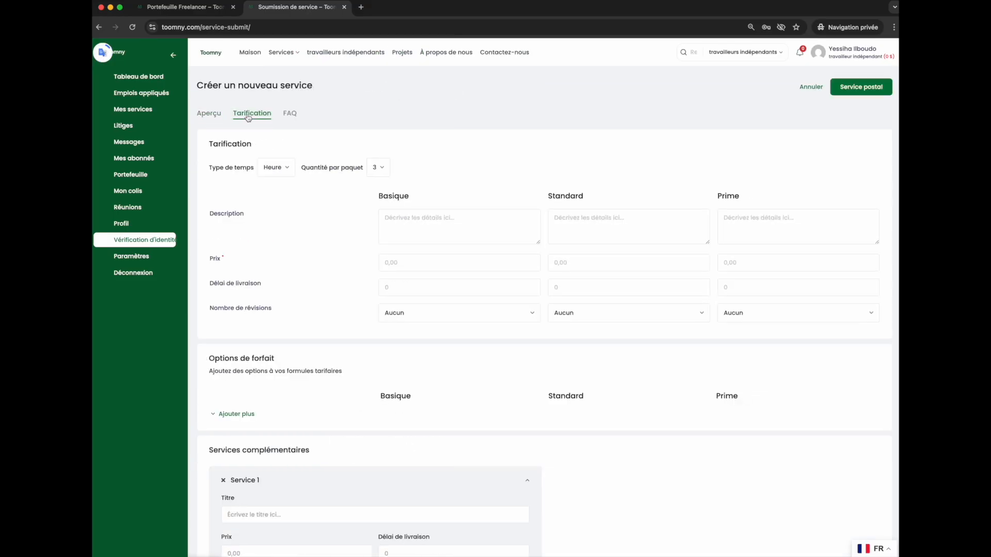
left_click(269, 167)
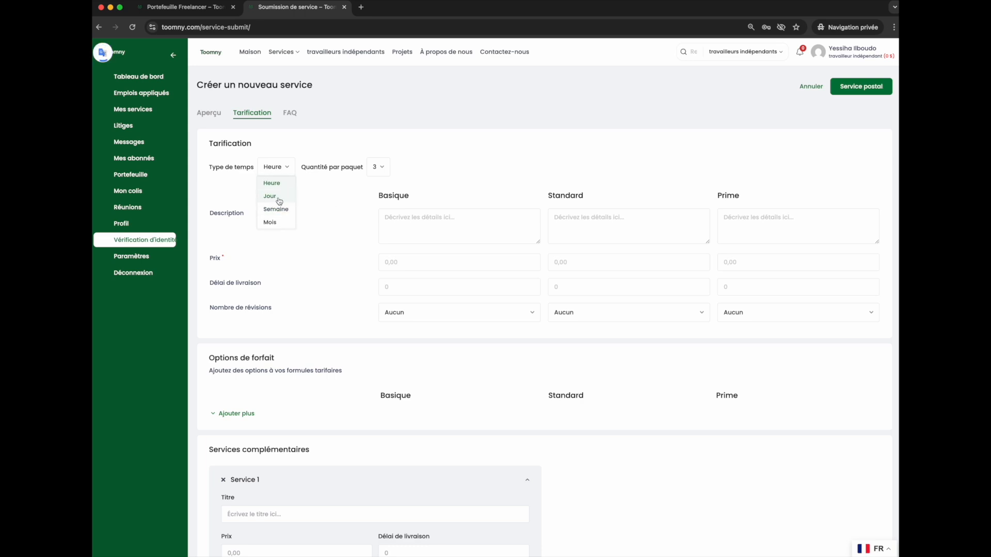
left_click(275, 201)
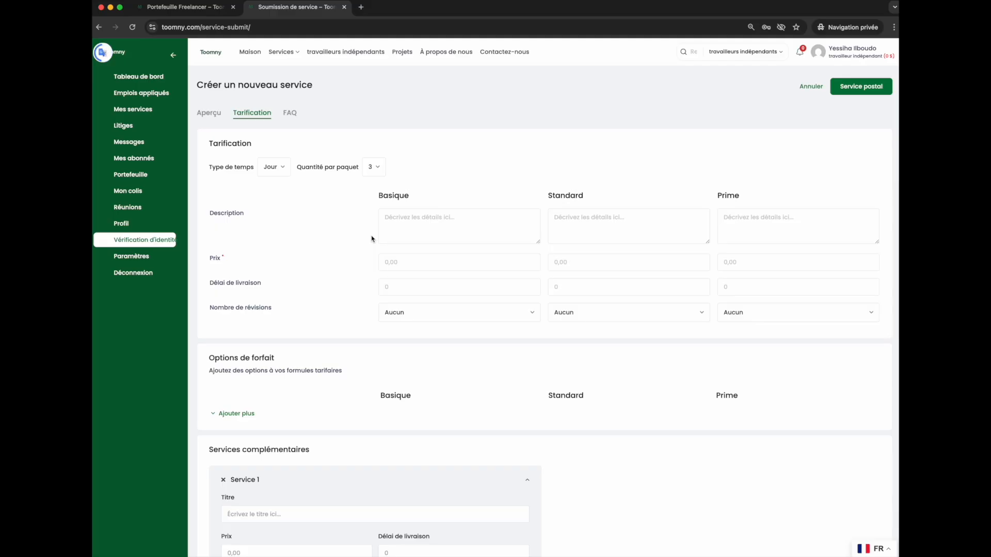
Cycle the quantity per package through 1, 2 and back to 3.
left_click(372, 167)
left_click(371, 185)
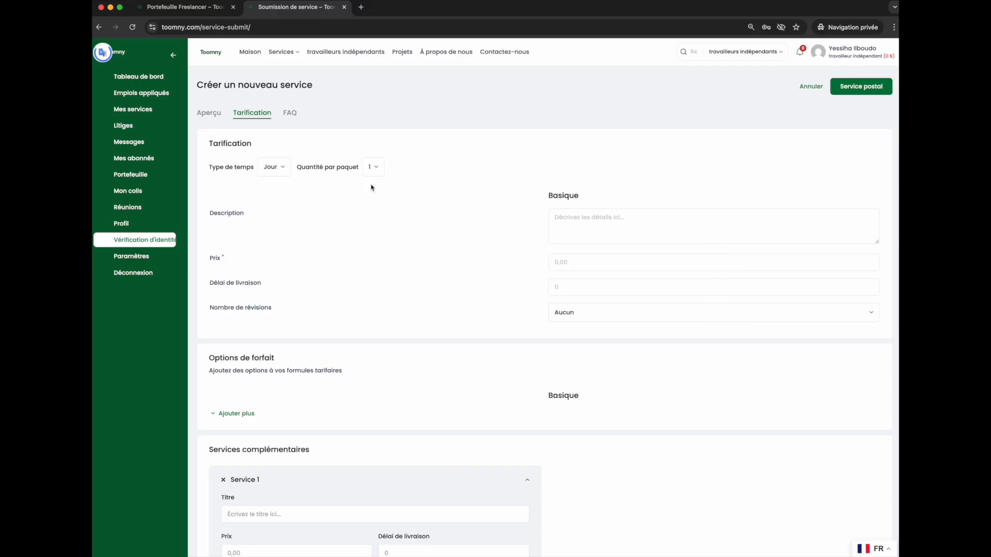
left_click(372, 167)
left_click(380, 198)
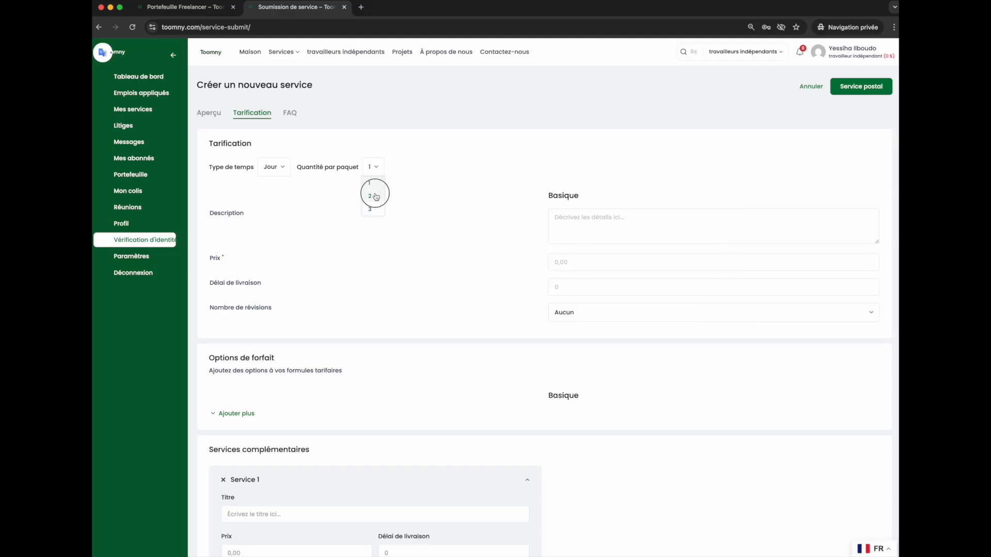
left_click(376, 168)
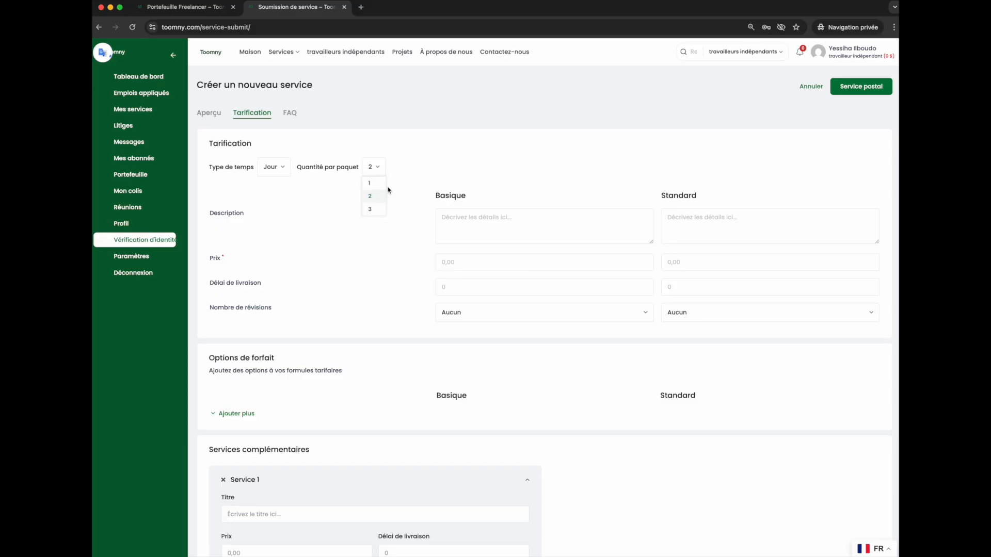
left_click(373, 209)
Enter "Site vitrine" as the Basique package description.
left_click(406, 216)
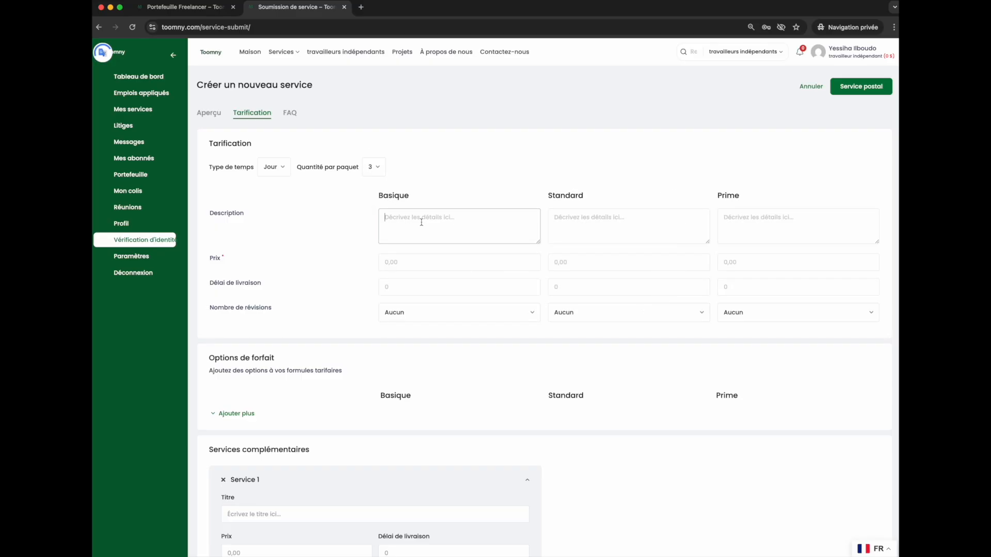
type("ite vitrine")
left_click(383, 219)
type("s")
key("BackSpace")
type("S")
Set the Basique package price to 100.
left_click(406, 261)
type("1")
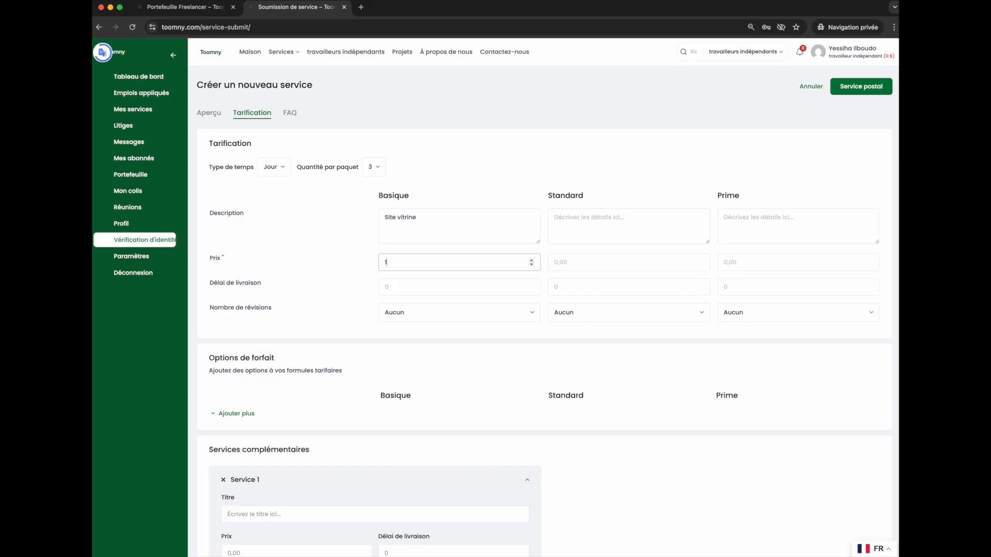
type("00")
scroll(447, 288, "down", 3)
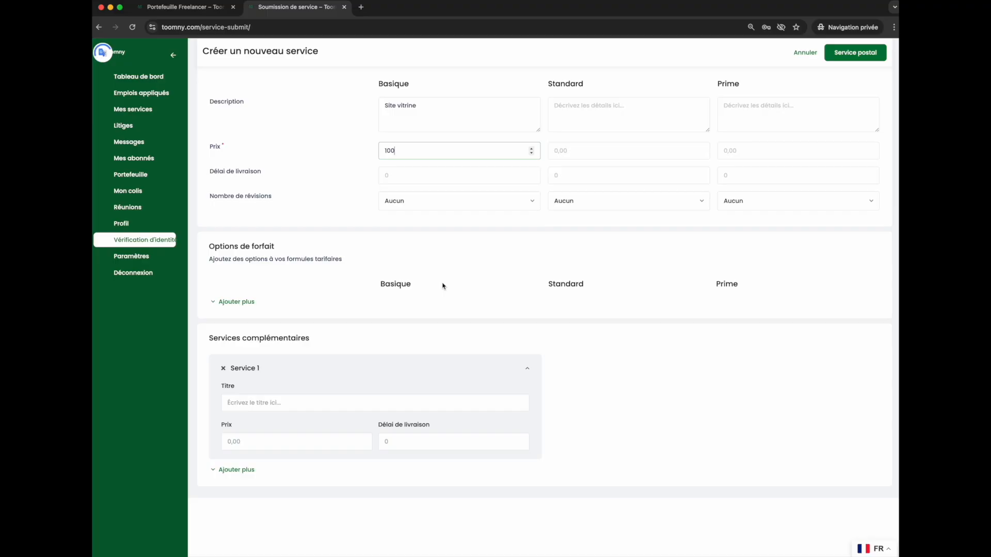
scroll(363, 247, "up", 3)
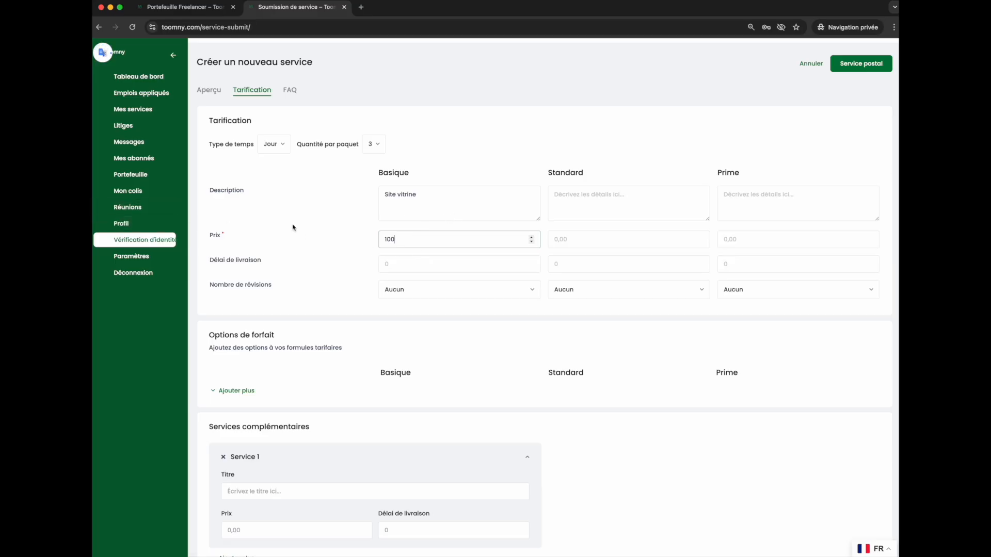
Open the profile settings and set the currency to (€) - EUR.
left_click(138, 230)
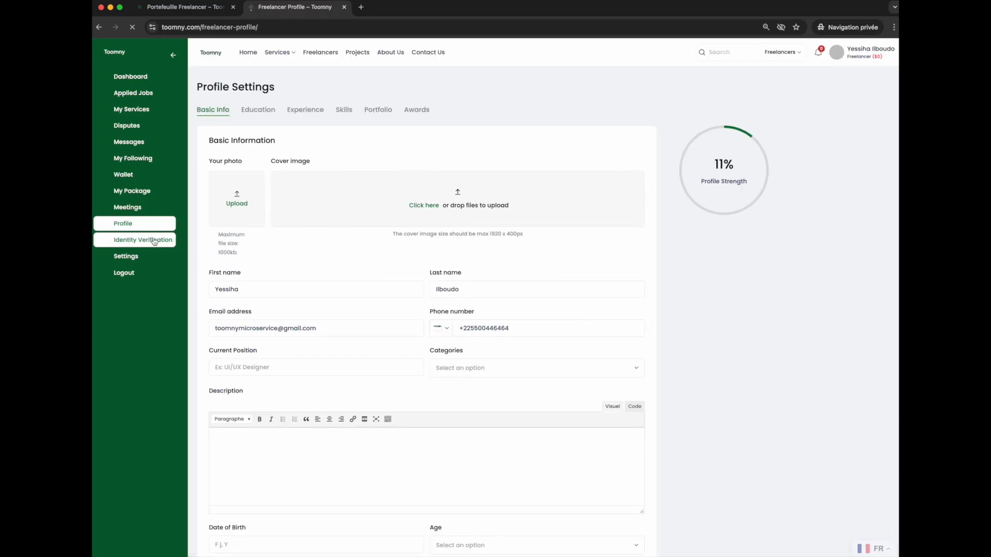
scroll(331, 301, "down", 20)
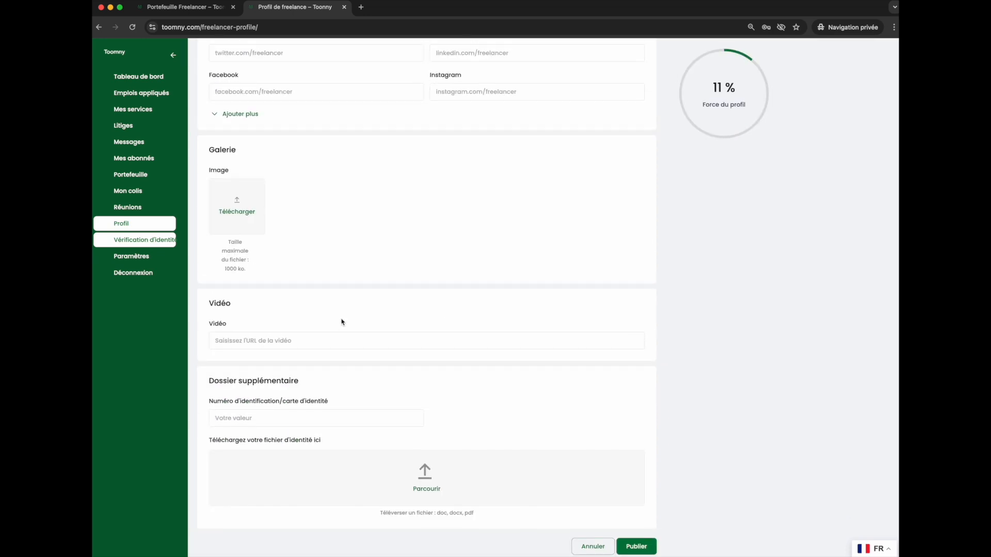
scroll(341, 322, "up", 12)
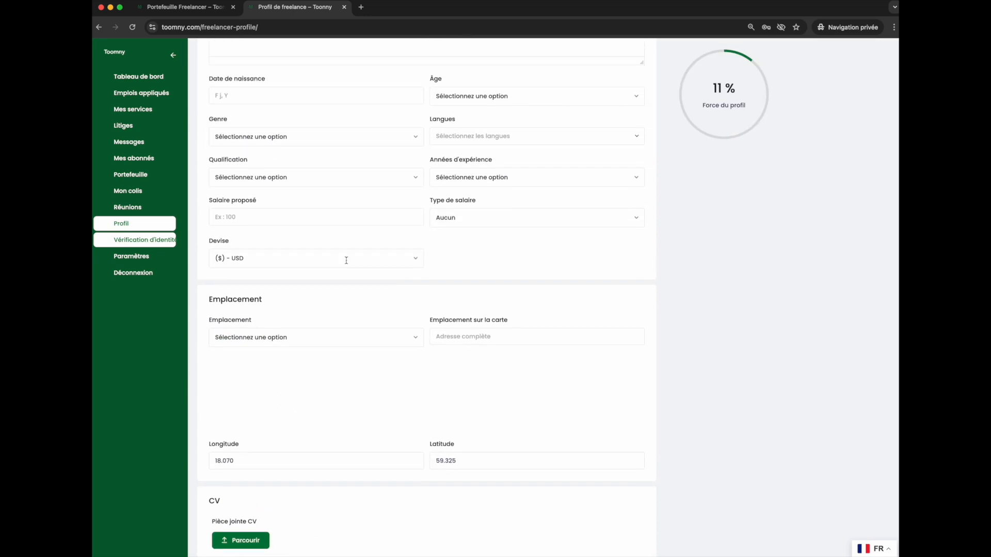
scroll(346, 263, "up", 2)
left_click(274, 345)
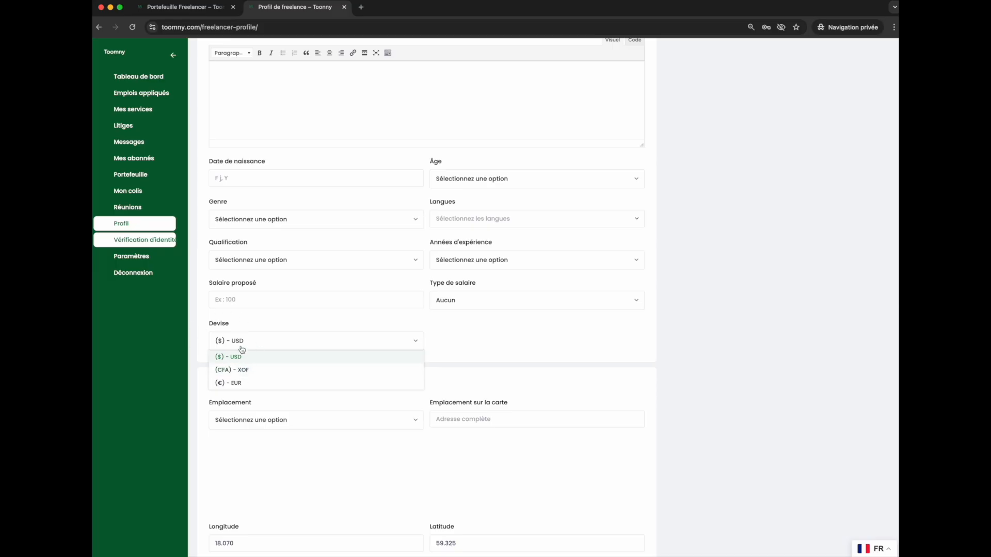
left_click(251, 370)
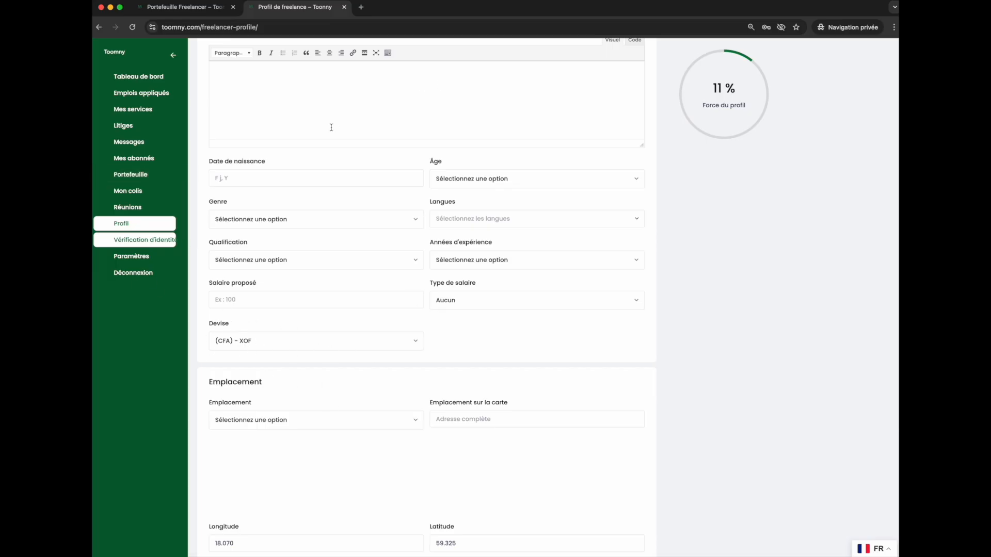
left_click(280, 347)
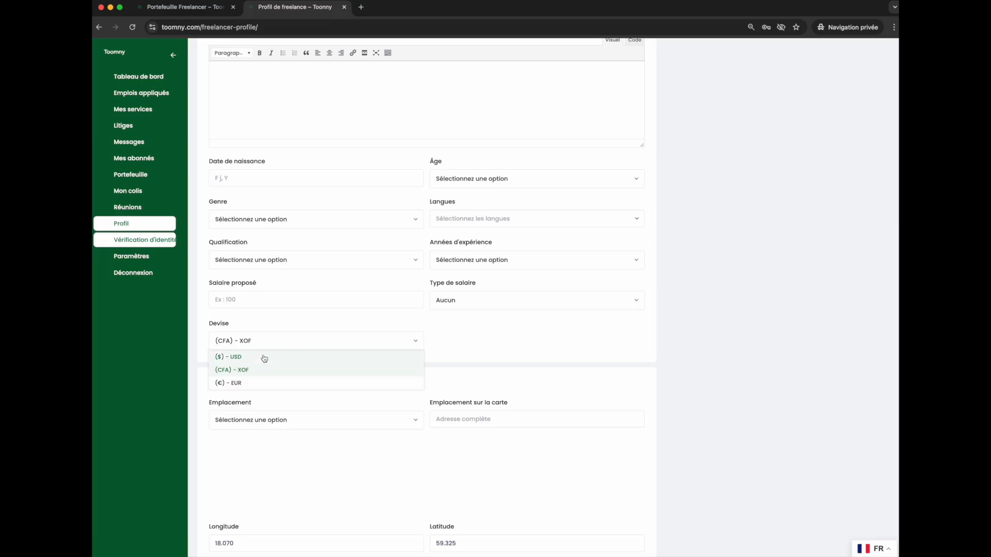
left_click(263, 356)
left_click(277, 347)
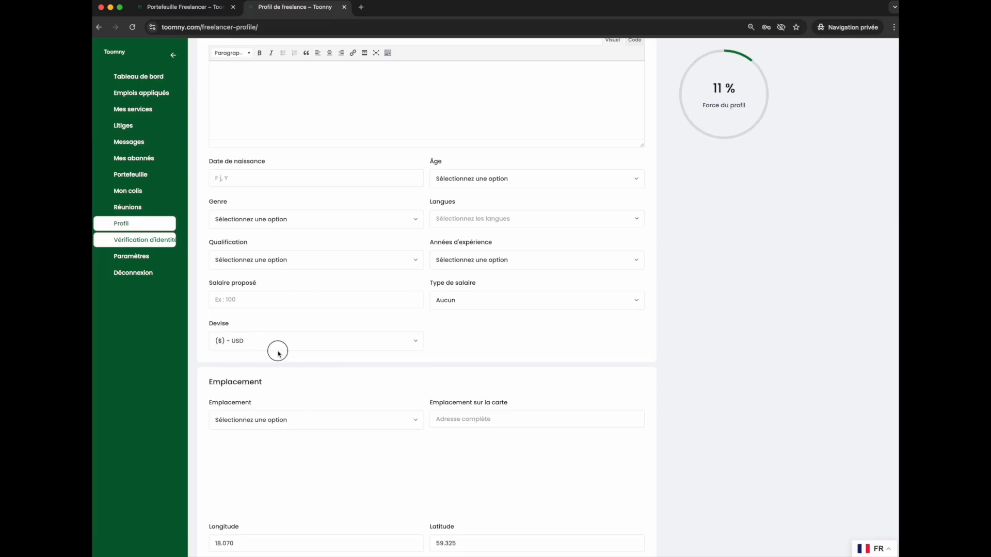
left_click(249, 382)
scroll(181, 273, "up", 8)
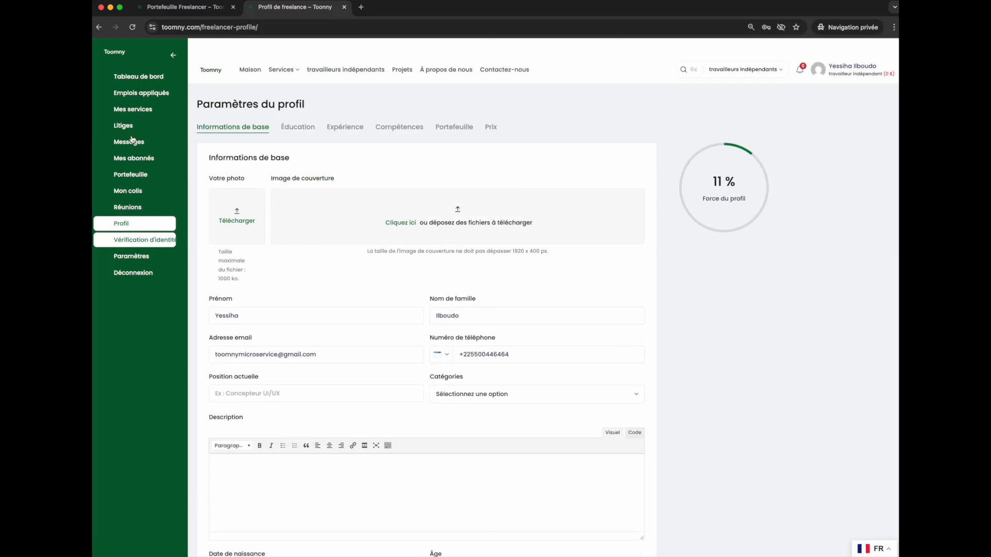
Start creating a new service from the My Services page.
left_click(140, 109)
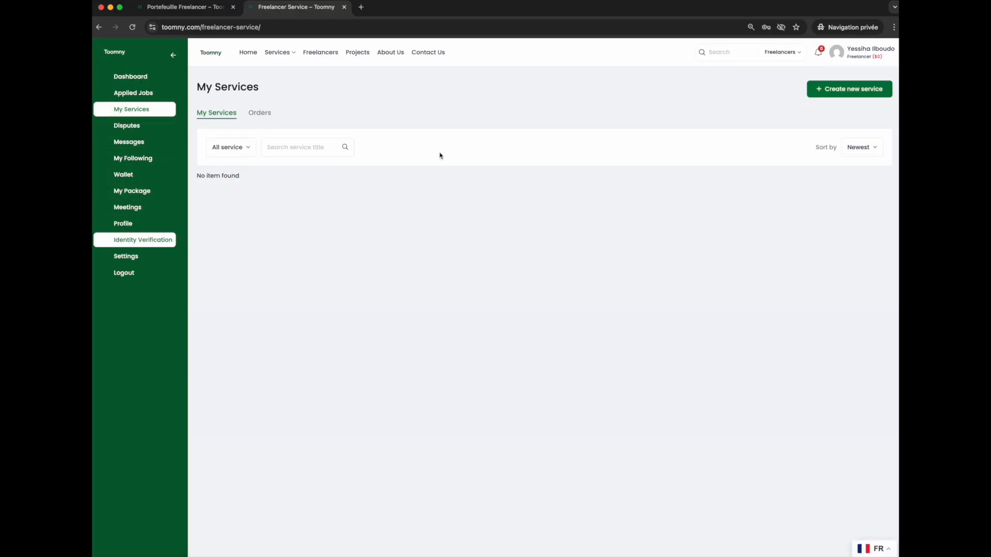
left_click(860, 89)
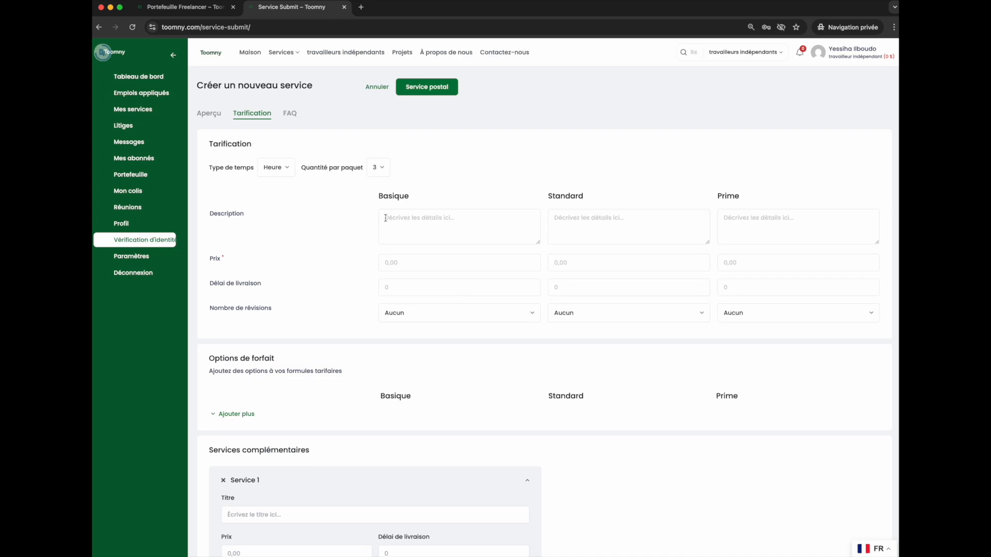
scroll(292, 294, "down", 3)
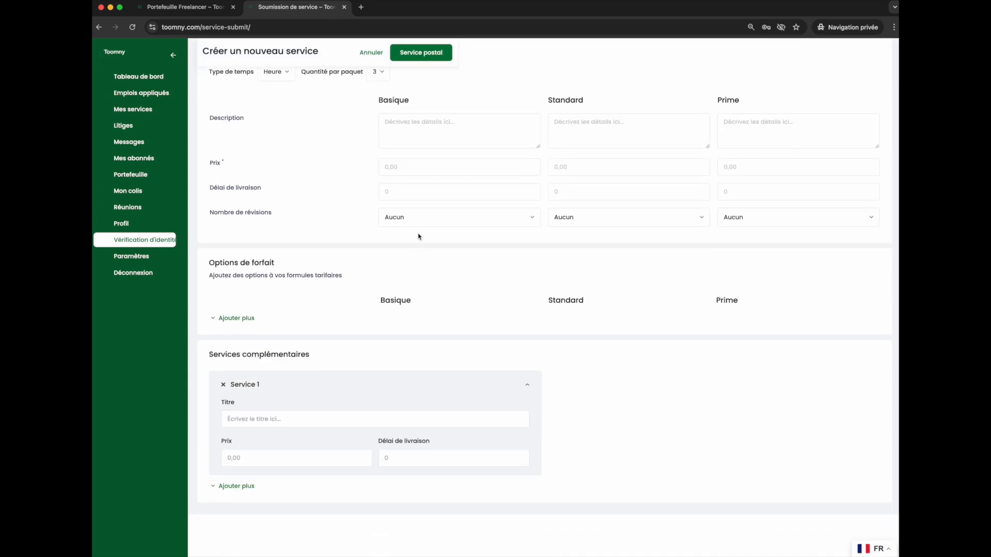
scroll(409, 232, "up", 3)
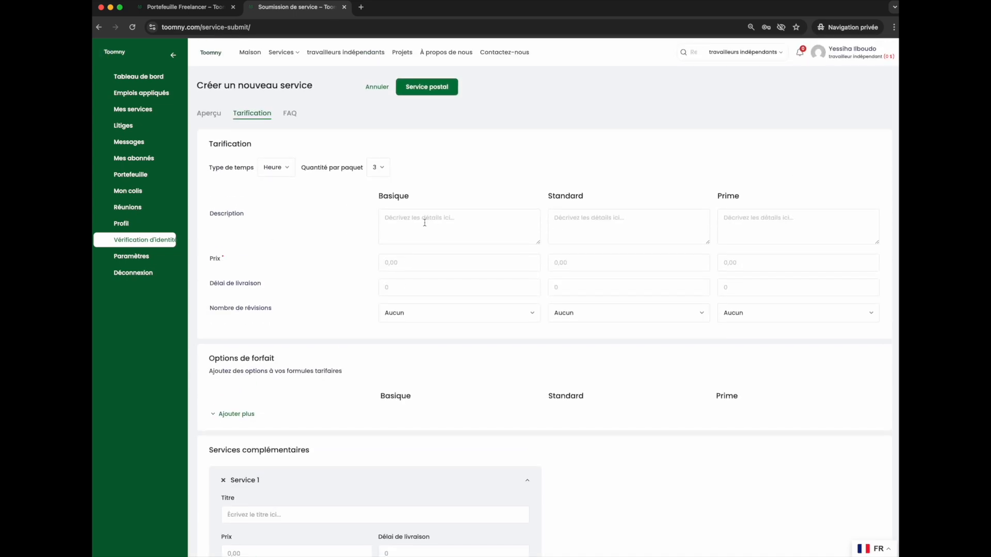
Set the Basique package price to 100000 and the Standard package price to 150000.
left_click(399, 263)
type("100000")
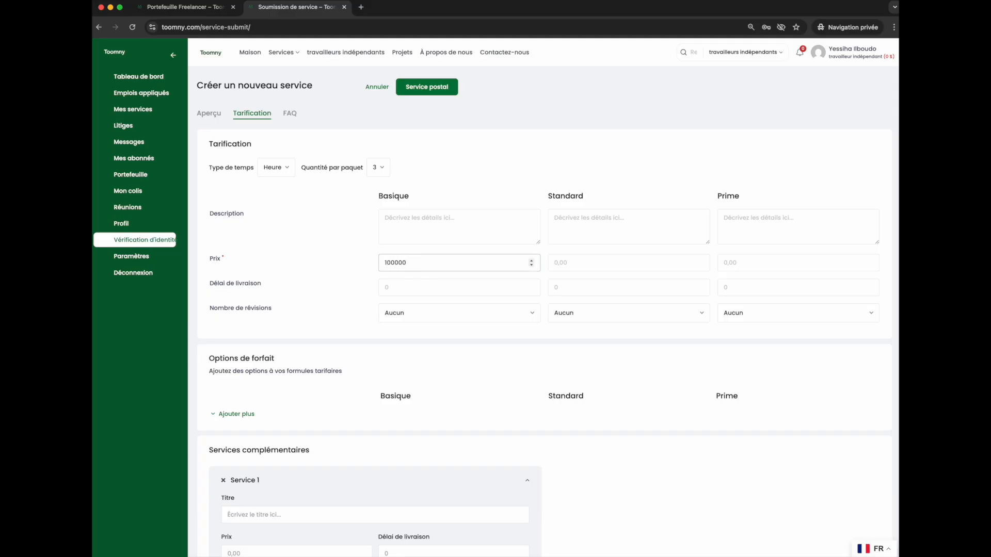
left_click(591, 267)
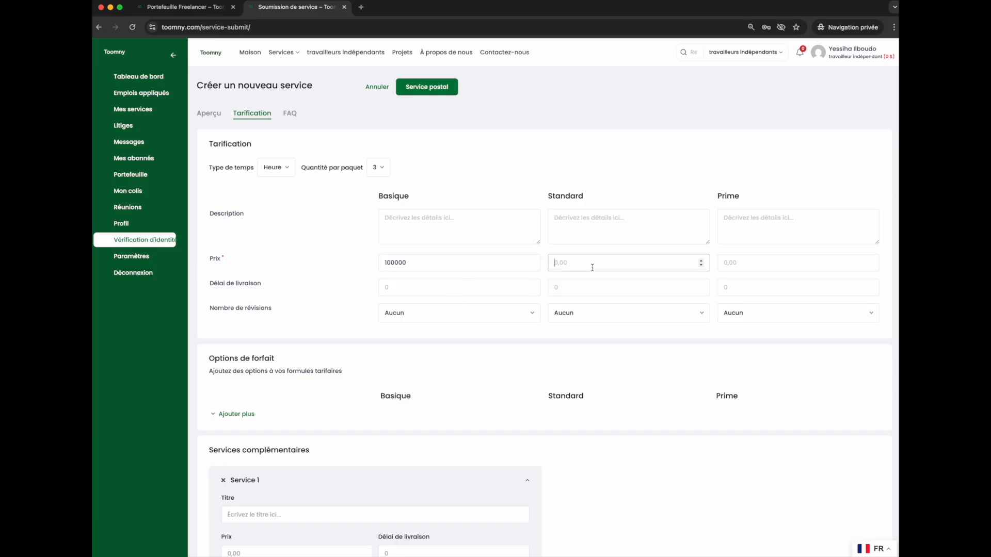
type("150000")
left_click(738, 263)
Enter "Site simple" as the Basique package description.
left_click(395, 226)
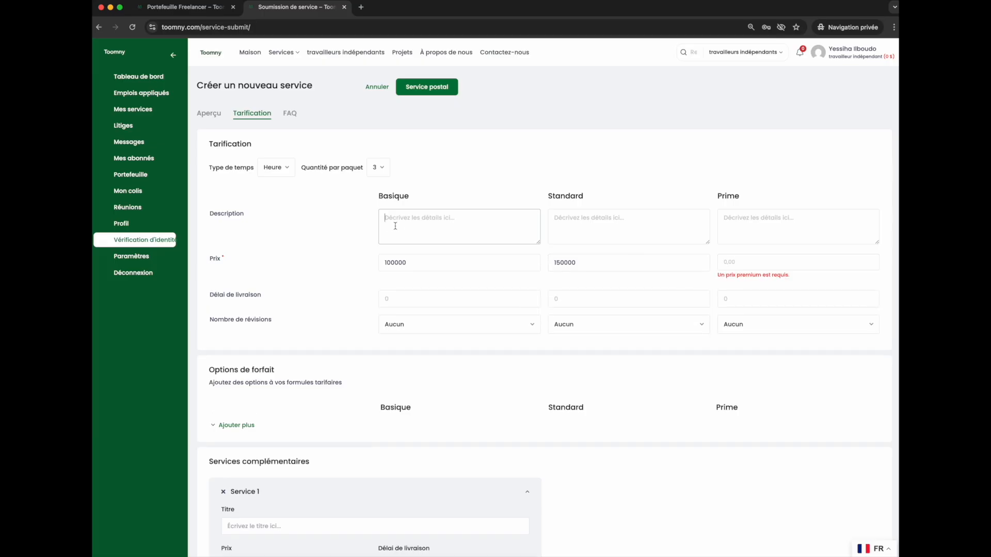
type("Site simple")
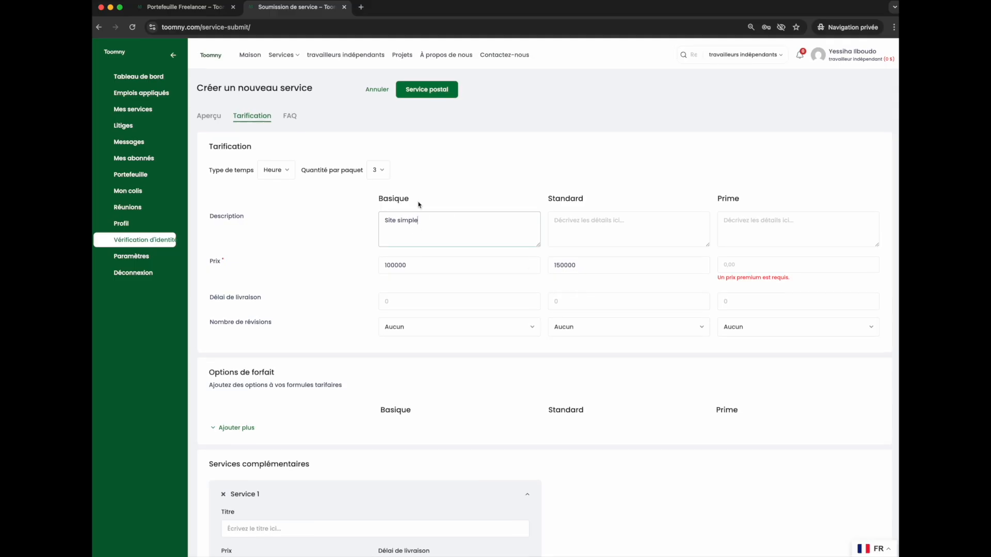
Enter "Site avancer" as the Standard package description.
left_click(619, 223)
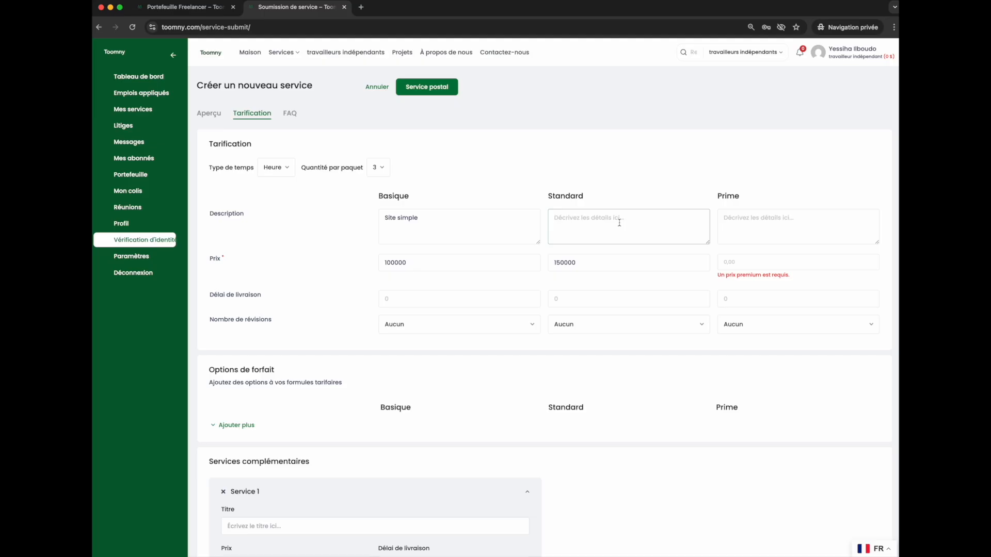
type("Site avancer")
Enter "Site complet" as the Prime package description.
left_click(767, 229)
type("S")
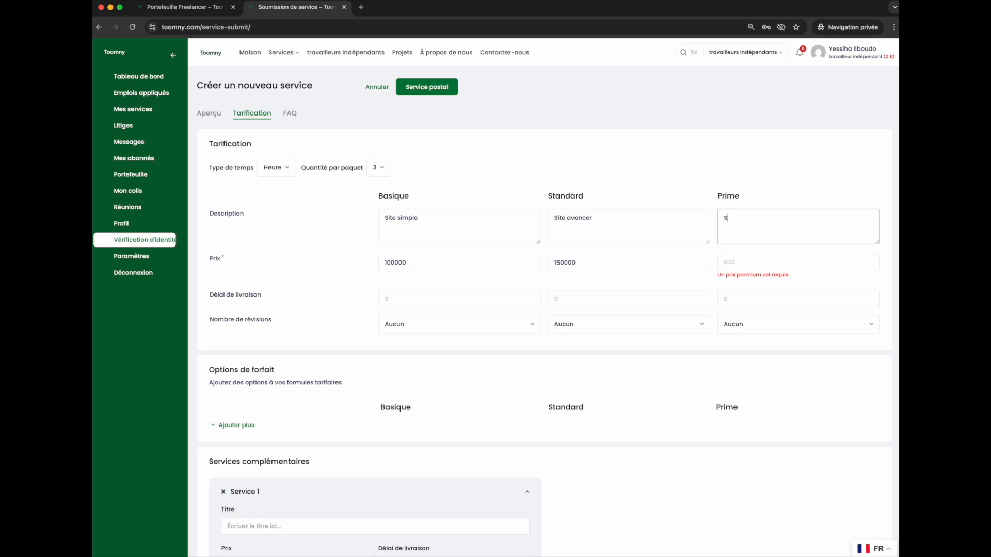
type("ite complet")
Set the Prime package price to 200000.
left_click(738, 259)
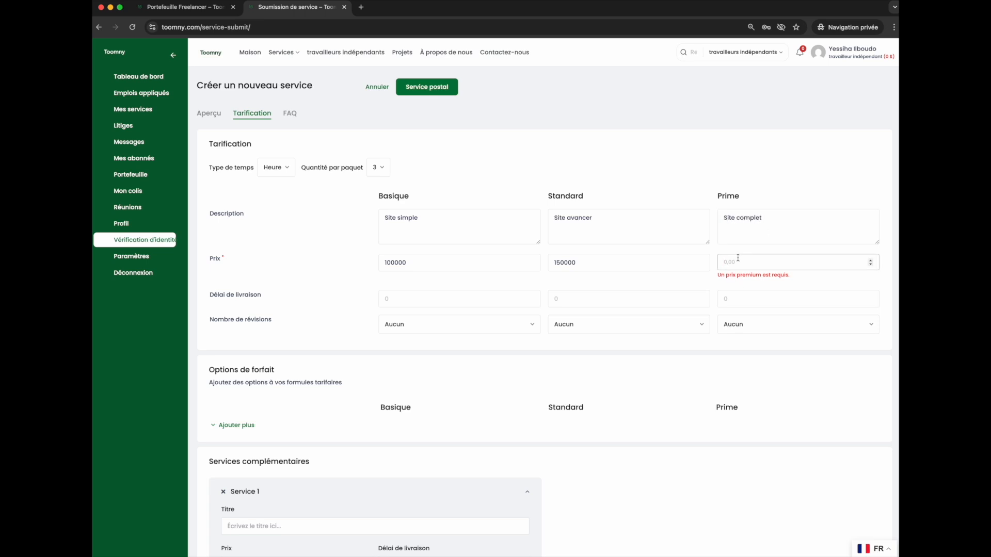
type("200000")
Change the pricing time type to Jour.
left_click(674, 292)
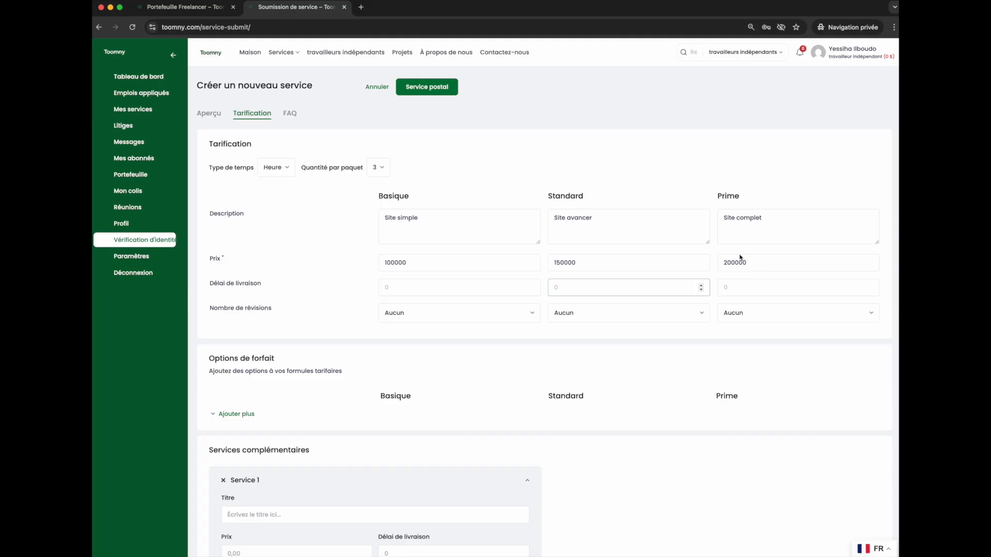
left_click(265, 288)
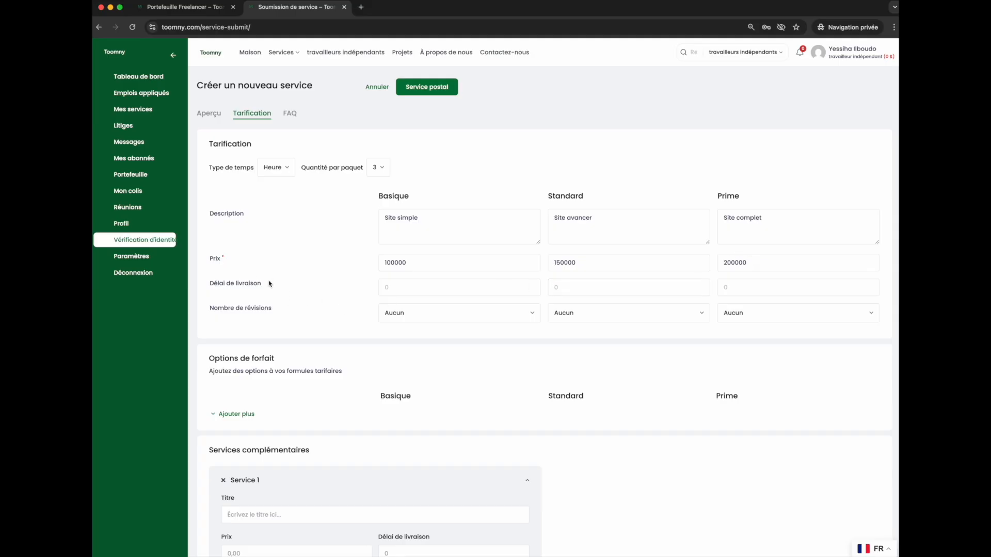
left_click(281, 168)
left_click(270, 197)
Set the delivery time to 2 for the Basique, Standard and Prime packages.
left_click(425, 284)
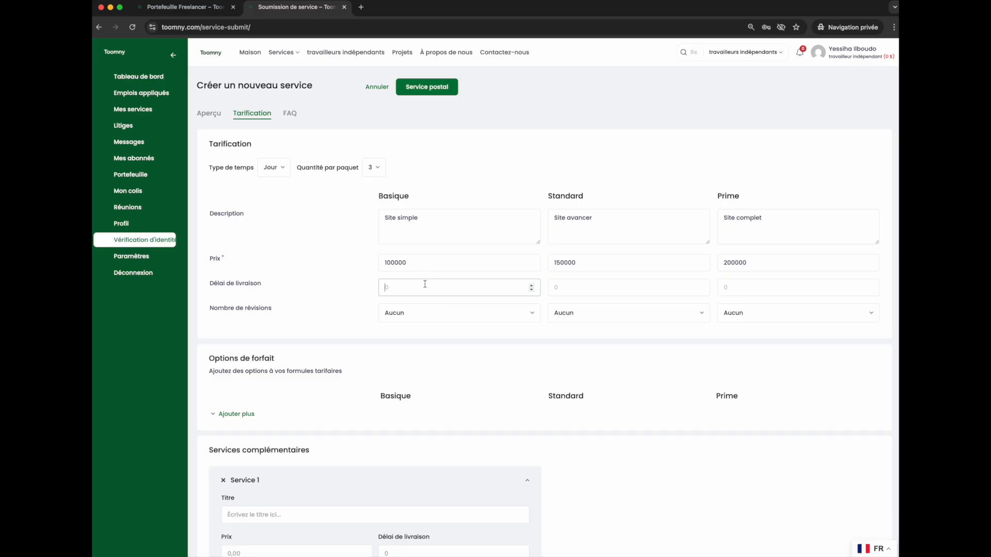
type("2")
left_click(607, 284)
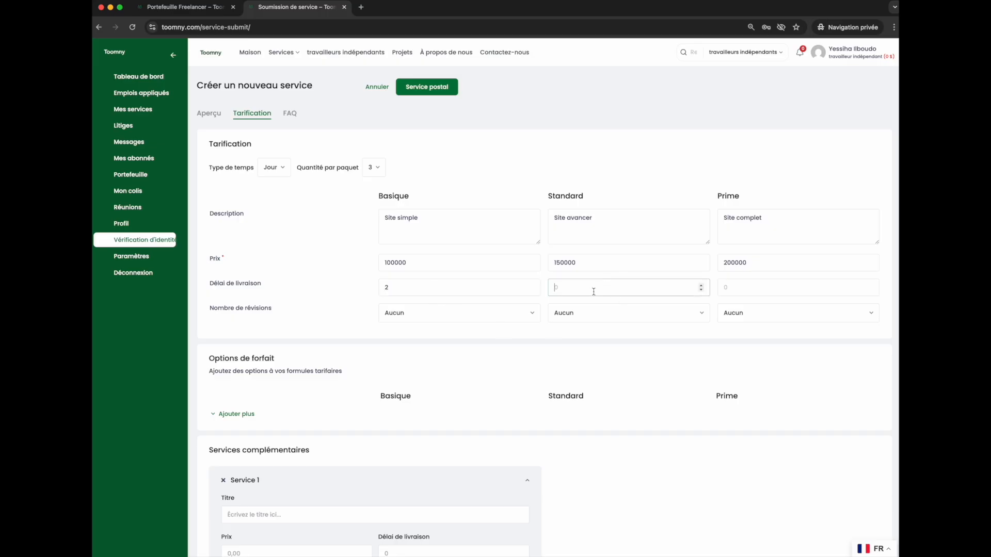
left_click(754, 289)
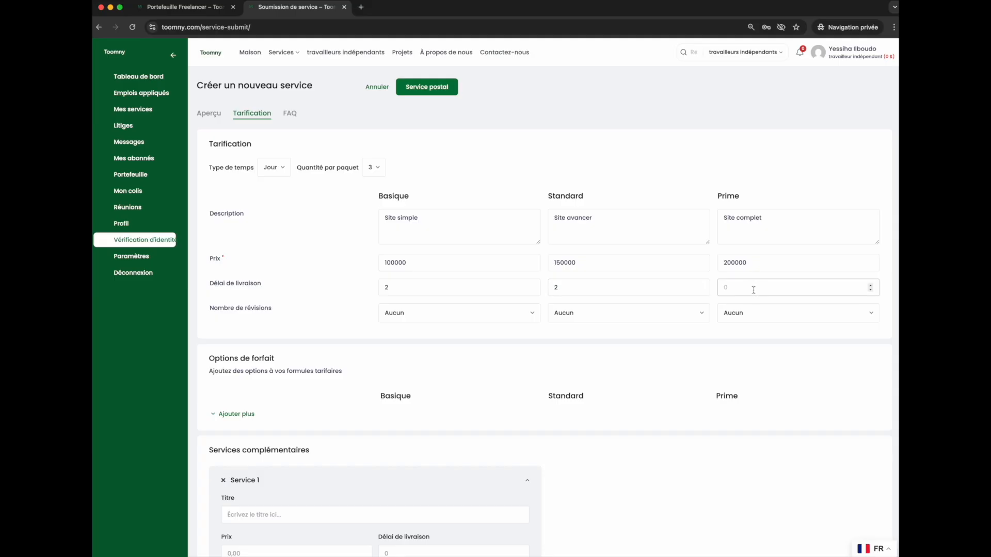
left_click(747, 289)
type("2")
Set the Basique package revisions to Coutume with 2 revisions.
left_click(407, 316)
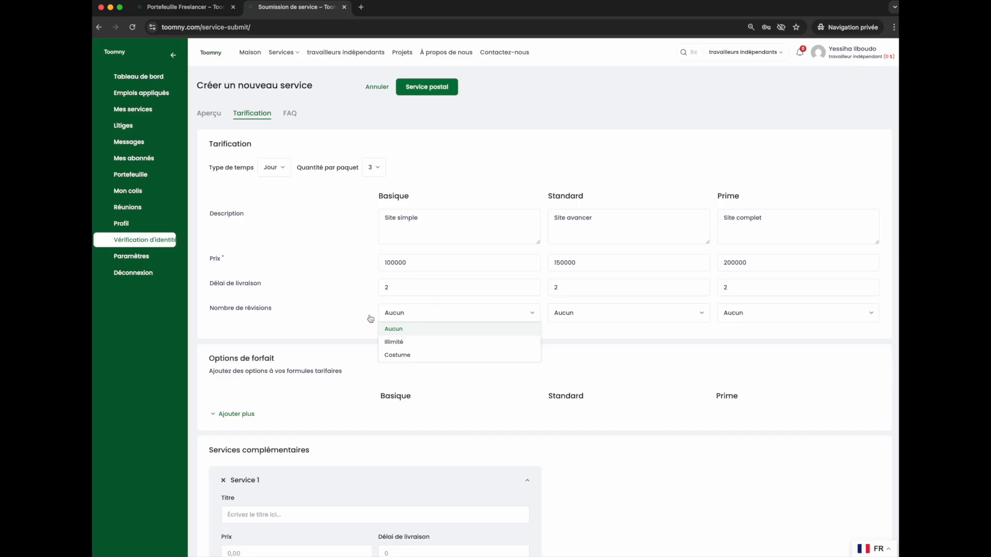
left_click(412, 343)
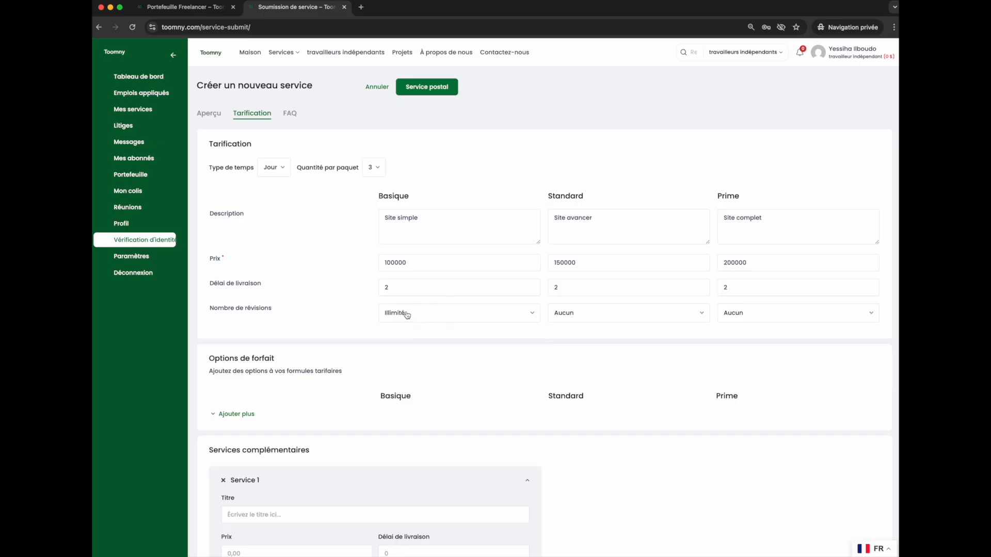
left_click(425, 312)
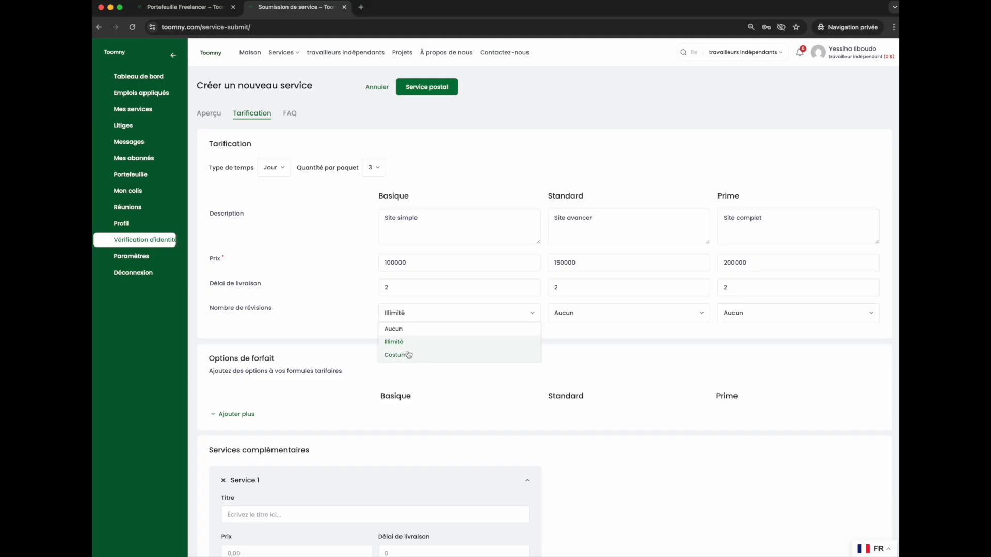
left_click(405, 354)
left_click(398, 333)
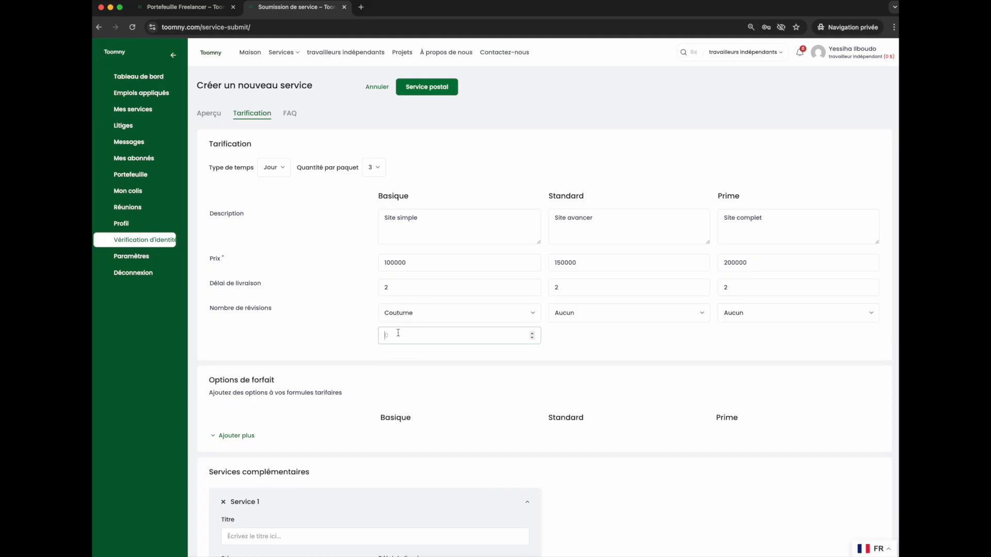
type("2")
Set the Standard package revisions to Coutume with 5, and the Prime package revisions to Illimité.
left_click(619, 312)
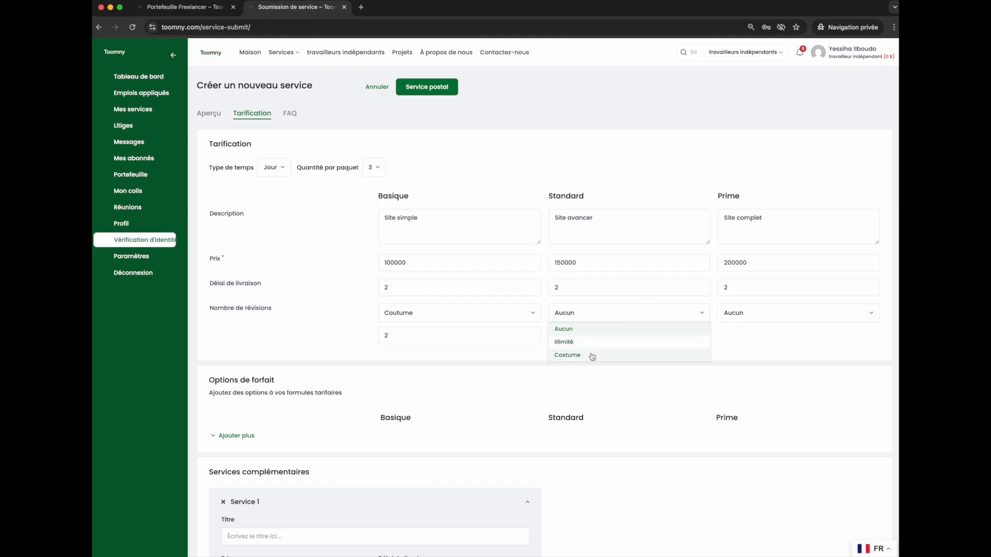
left_click(592, 356)
left_click(582, 334)
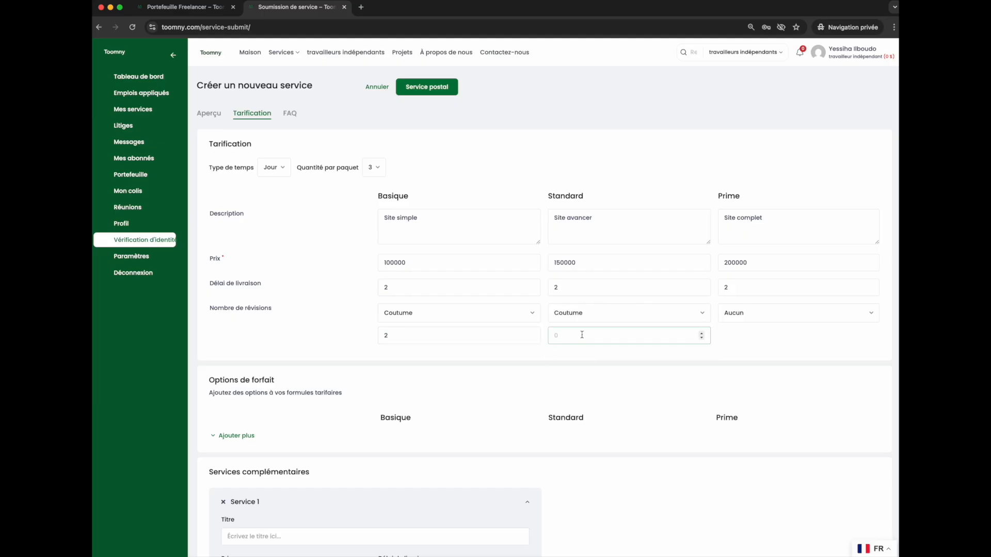
type("2")
key("BackSpace")
left_click(766, 312)
left_click(745, 346)
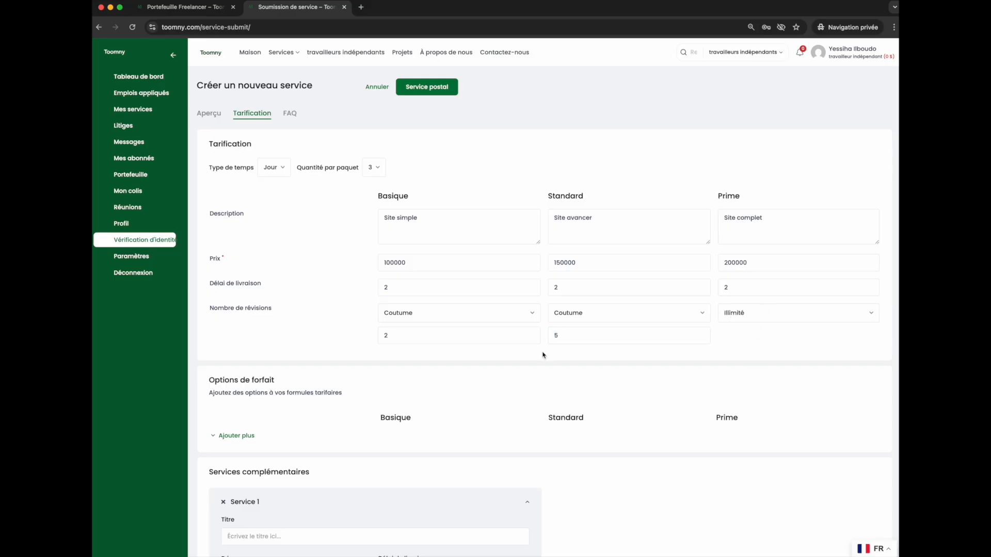
Add a package option row and enable it for all three packages.
scroll(542, 355, "down", 2)
scroll(426, 368, "down", 3)
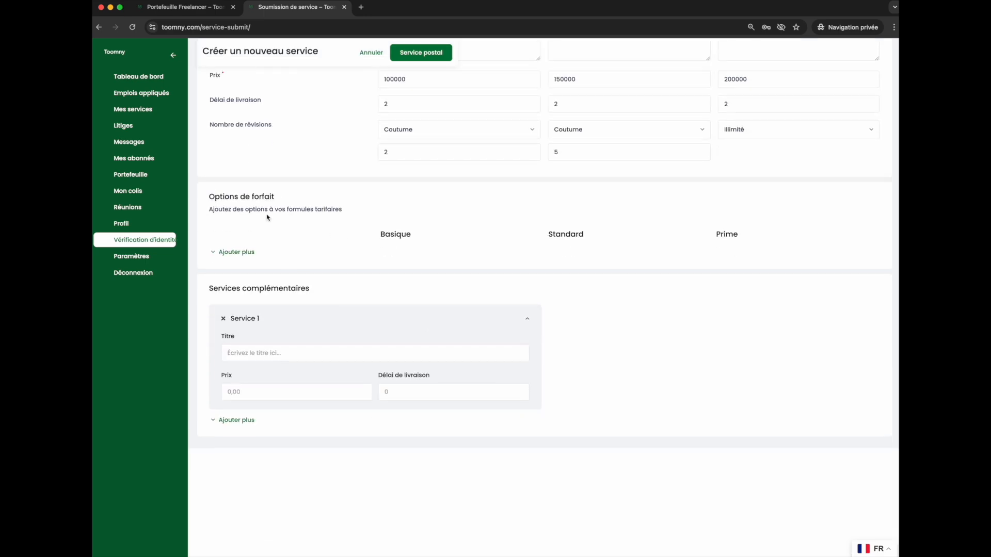
left_click(232, 252)
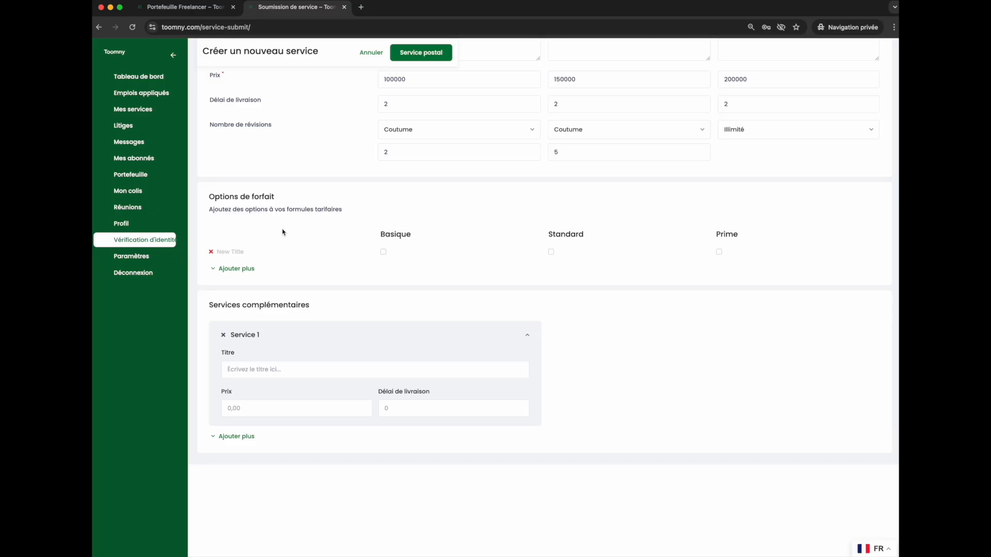
left_click(383, 252)
left_click(551, 252)
left_click(718, 251)
Add a second package option row, then remove both option rows.
scroll(573, 229, "up", 4)
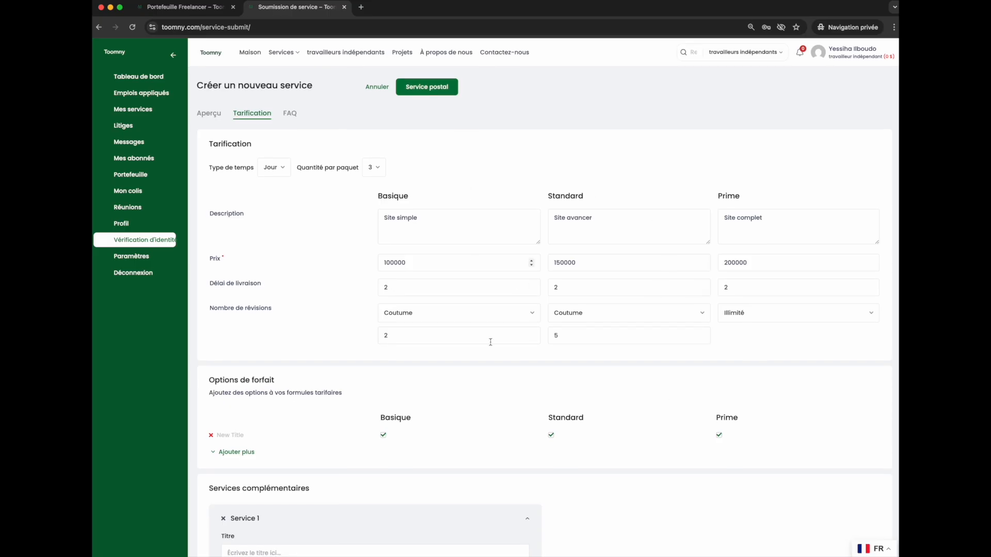
scroll(519, 293, "down", 3)
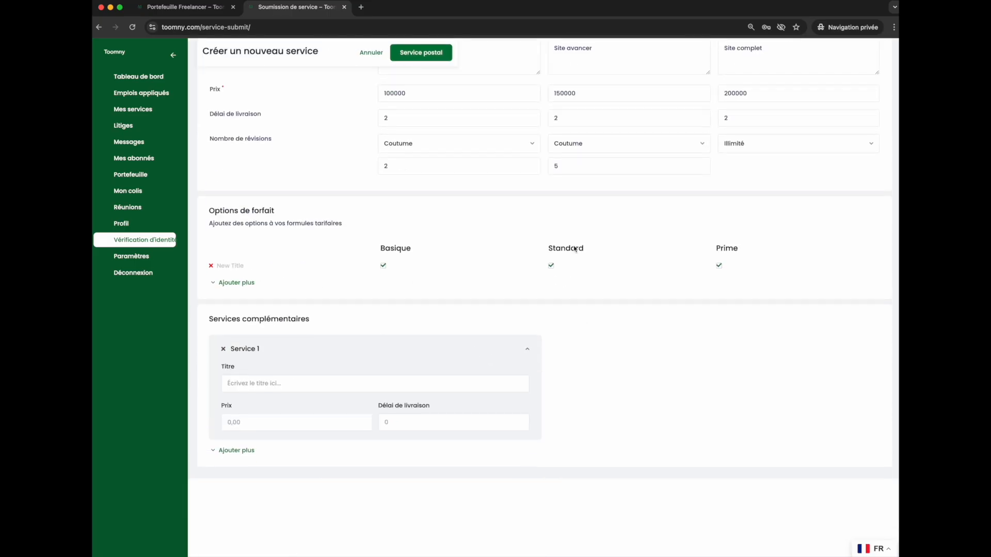
left_click(241, 282)
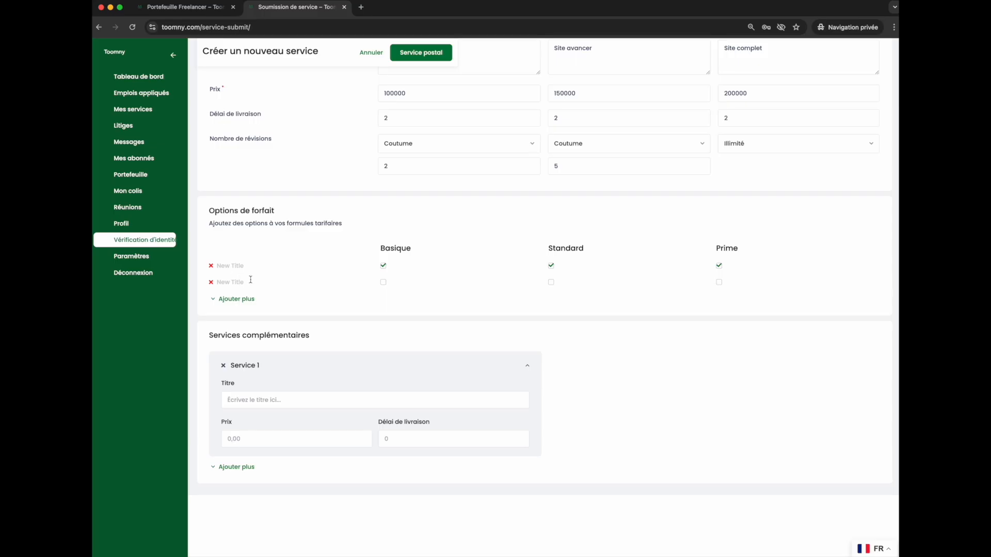
left_click(211, 282)
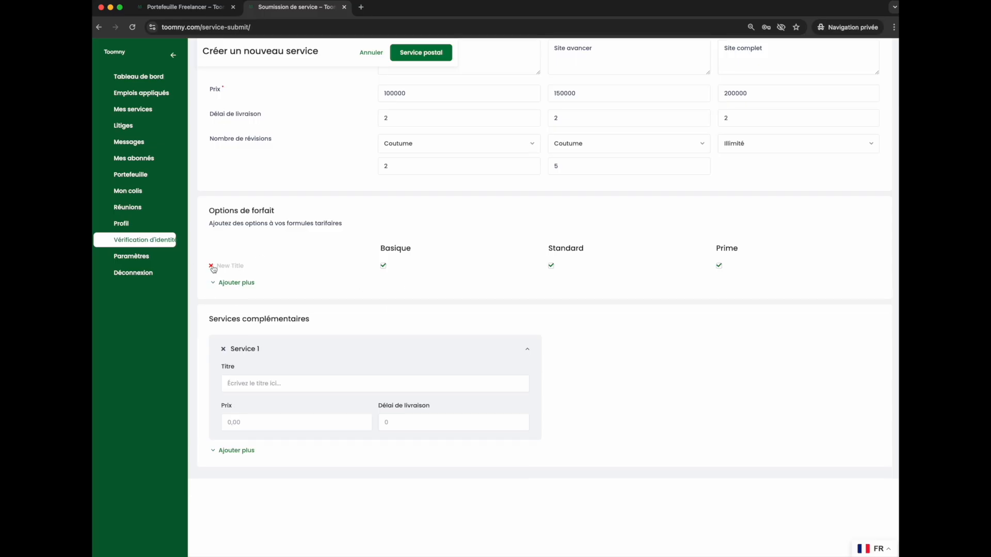
left_click(211, 265)
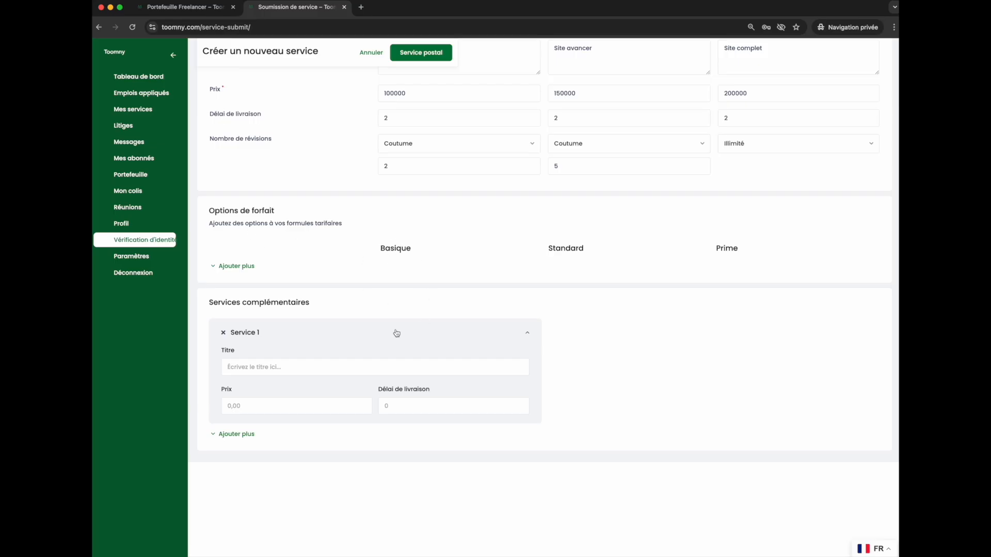
Add three more complementary service entries below Service 1.
scroll(396, 332, "down", 2)
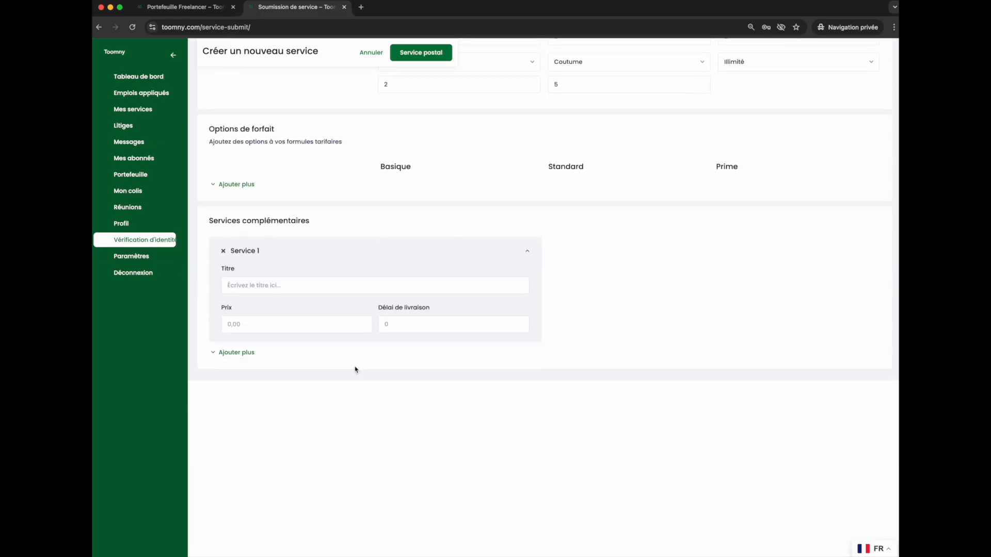
scroll(582, 243, "up", 5)
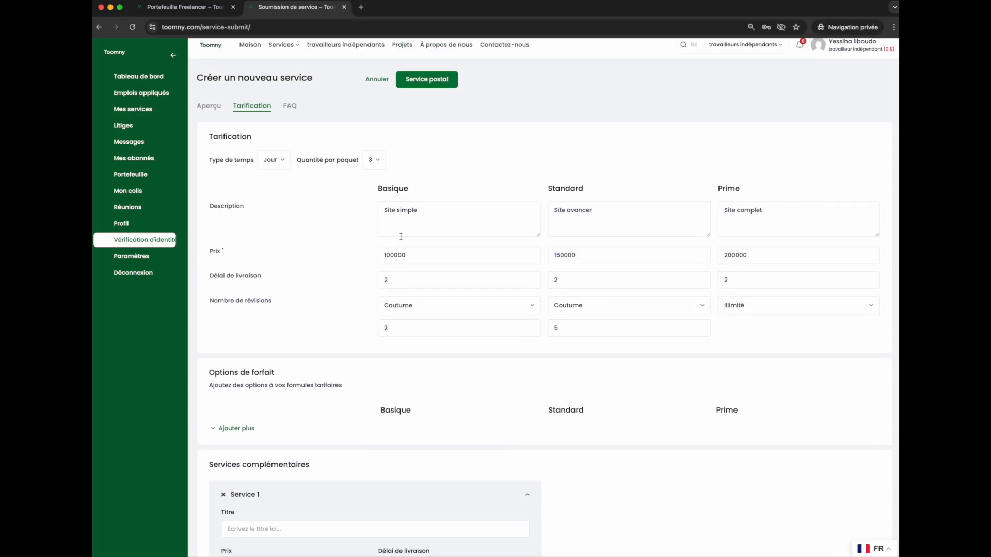
scroll(385, 388, "down", 4)
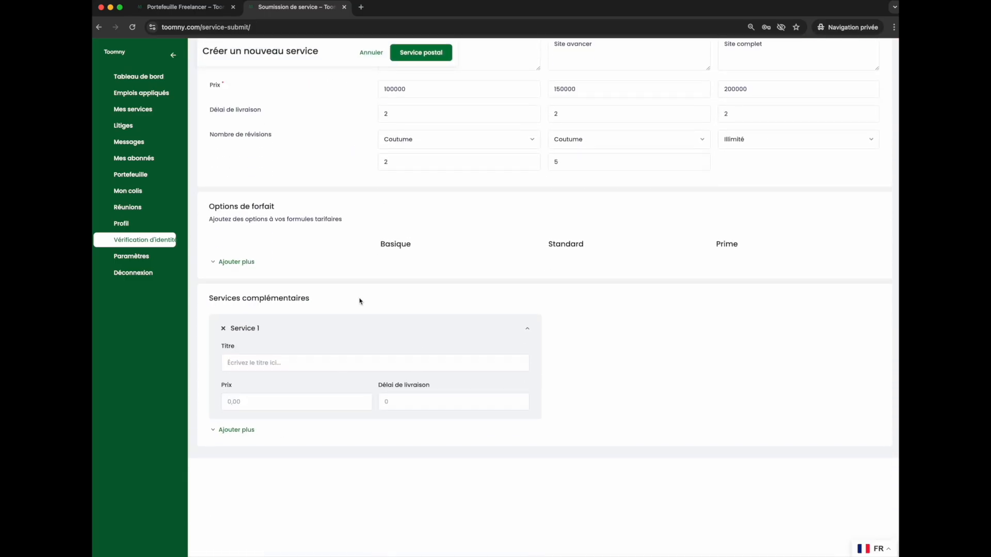
left_click(267, 364)
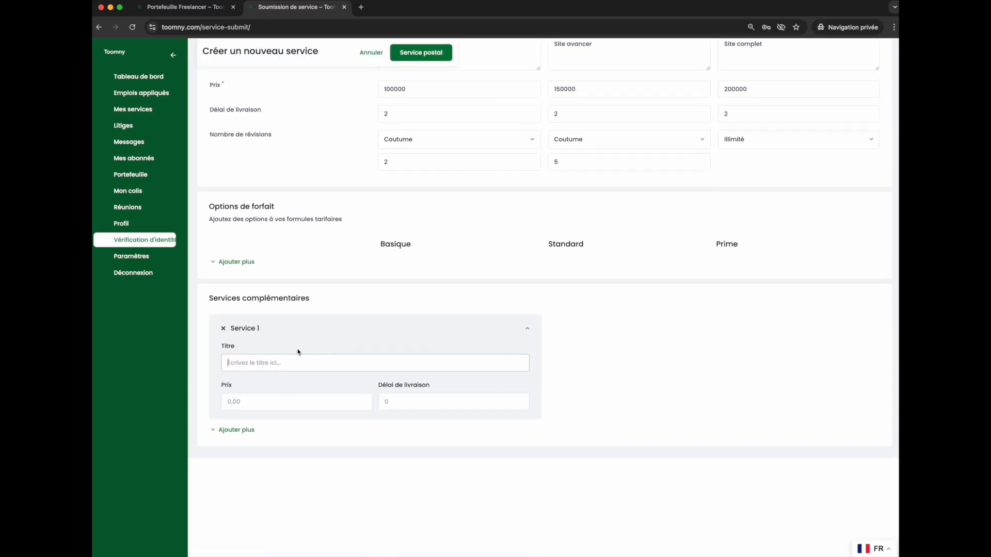
left_click(269, 404)
left_click(433, 404)
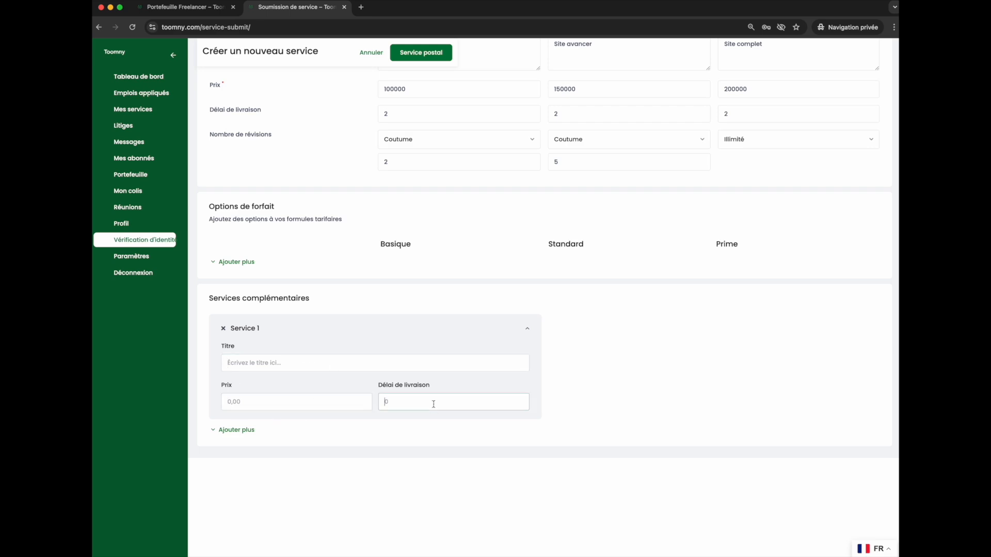
left_click(249, 433)
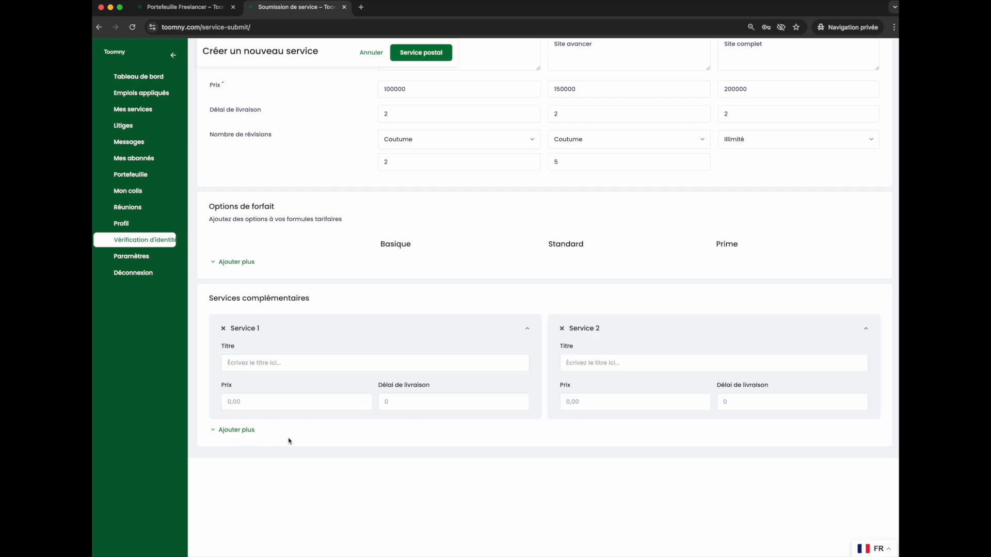
left_click(237, 429)
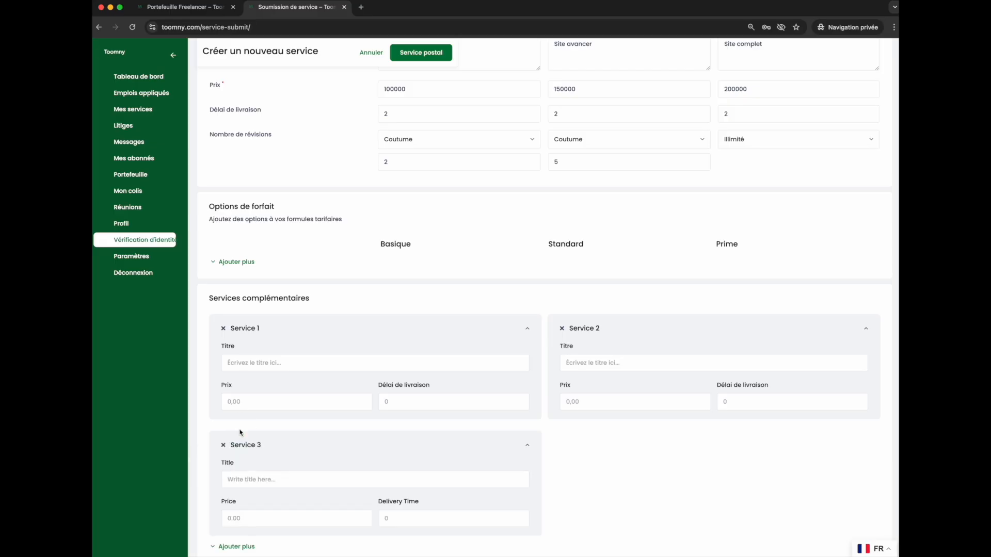
scroll(283, 449, "down", 3)
left_click(236, 423)
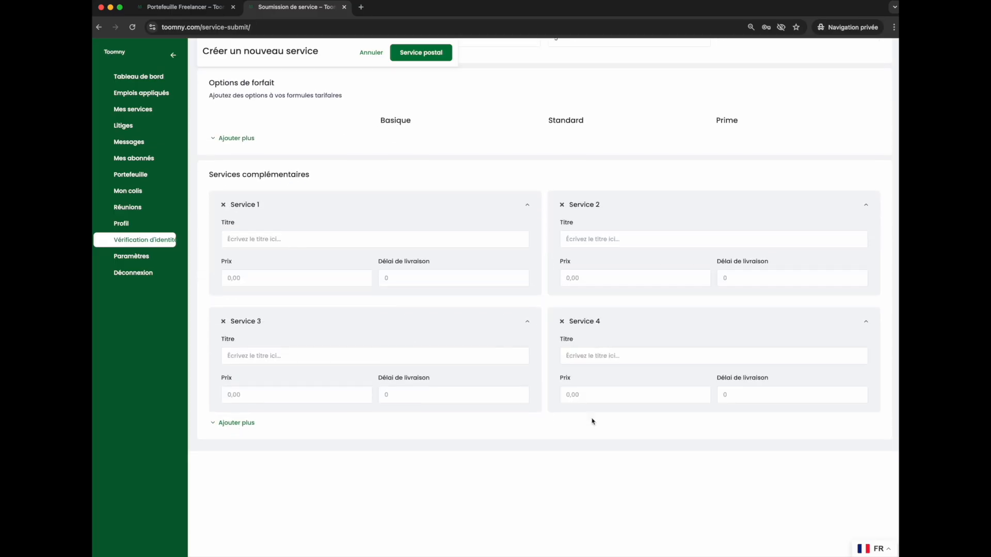
scroll(544, 359, "up", 7)
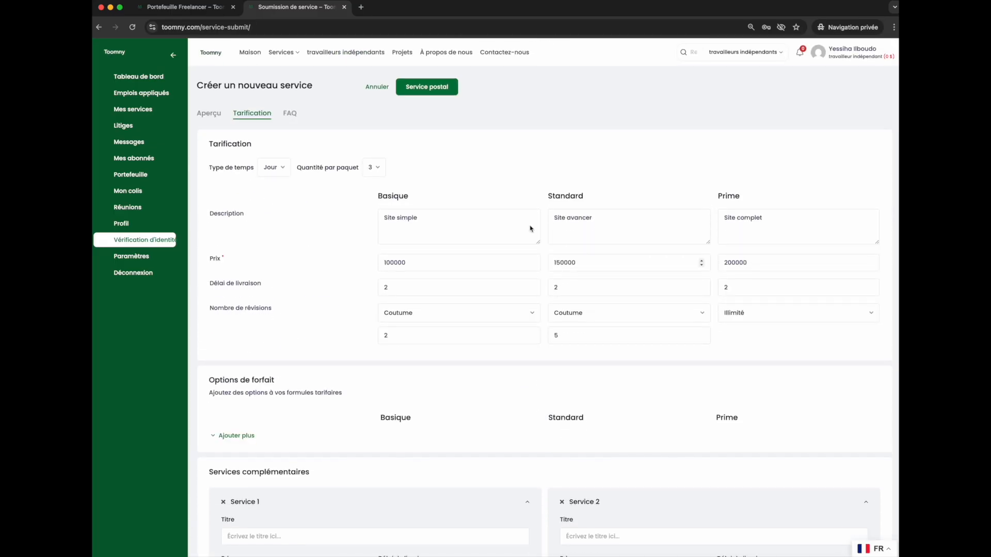
Open the FAQ section and enter the first question "Puisje payer avec mobile money".
left_click(296, 115)
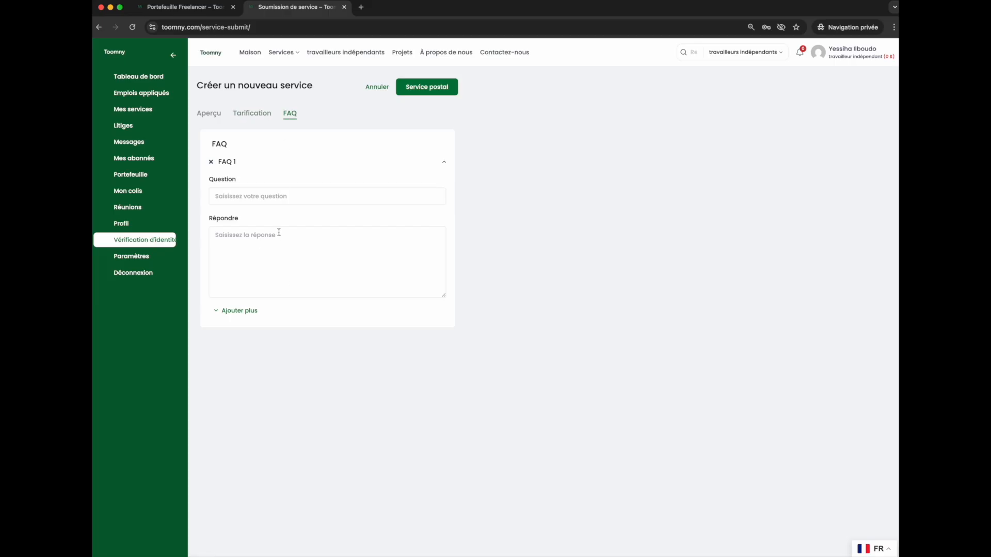
left_click(299, 199)
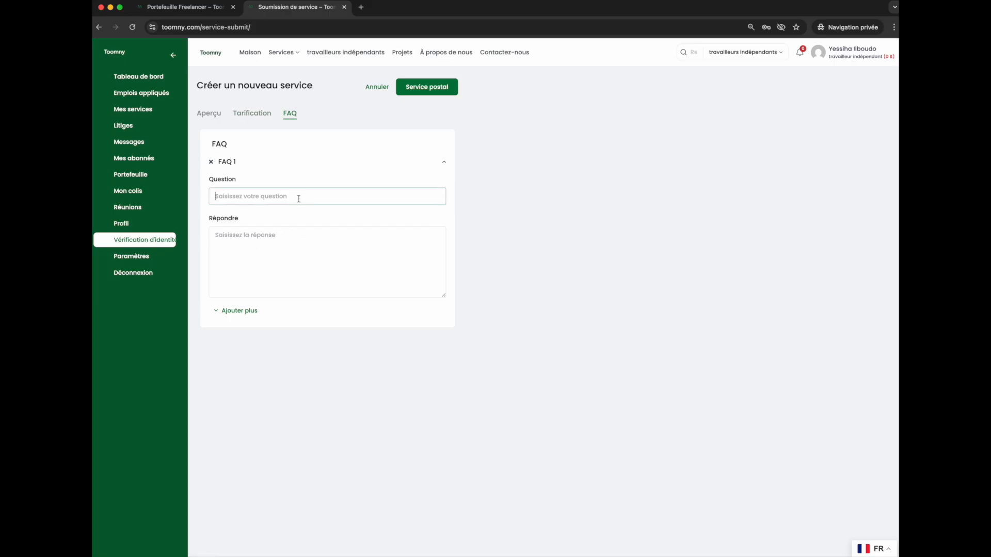
type("Puije")
key("BackSpace")
key("BackSpace")
type("je payer avec mobile money")
Answer the first FAQ with "Oui vous pouvez payer nos service avec mobile money".
left_click(290, 234)
type("Oui vous pouvez")
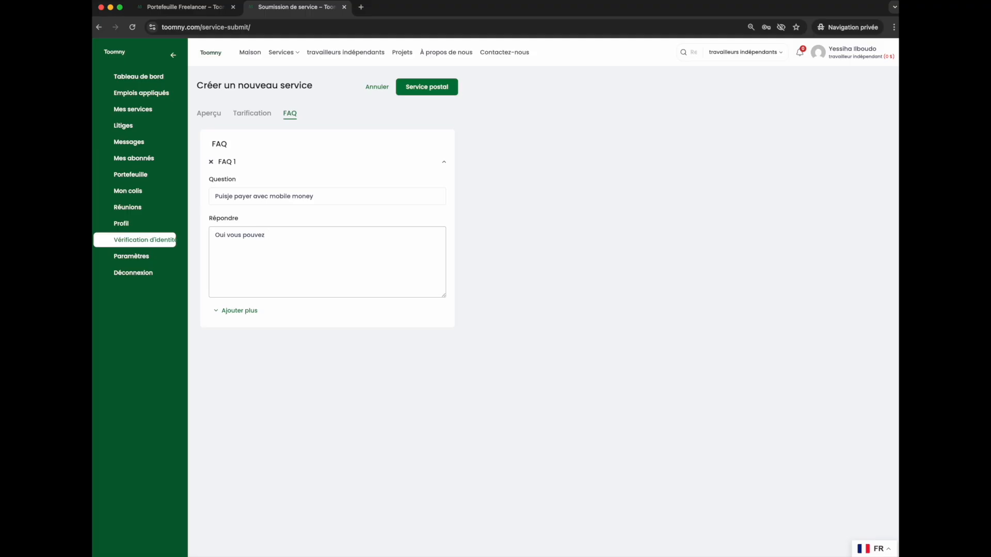
type(" apayer nos service avec mobile money")
Add a second FAQ with the question "qules sont vos zone de livraison".
left_click(239, 310)
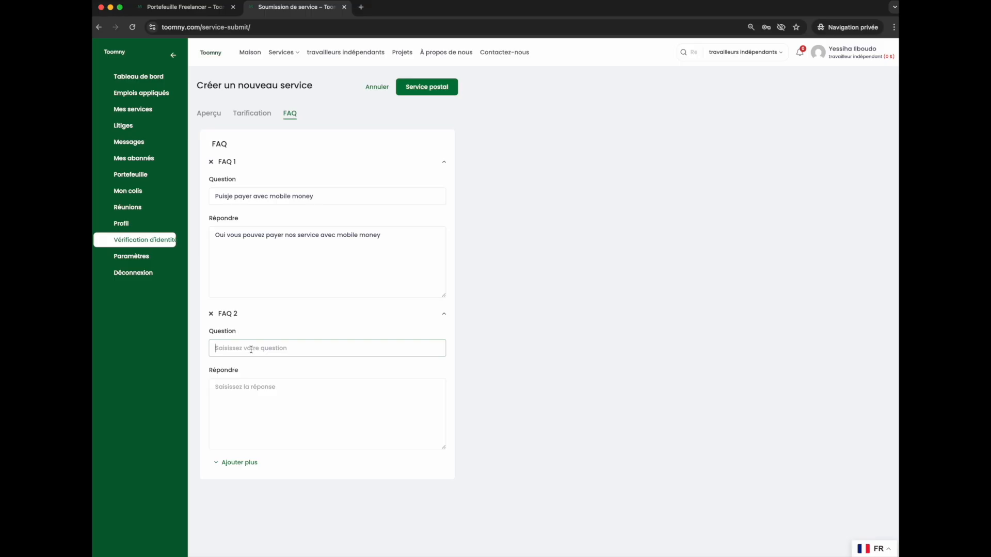
type("qules sont vos zone de livraison")
Answer the second FAQ with "nous travaillons avec les employeurs du monde entier".
left_click(277, 411)
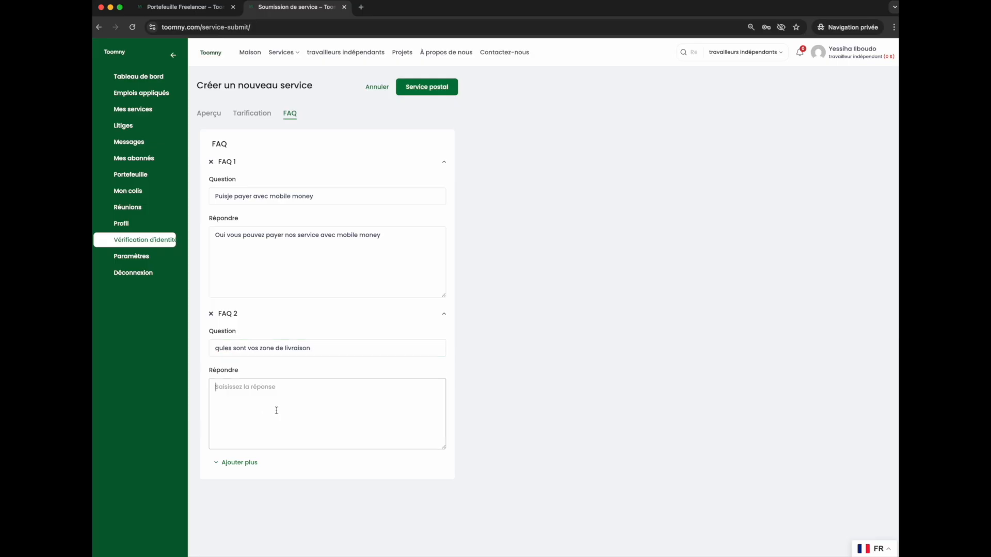
type("j")
key("BackSpace")
type("nous travaillons avec les employeurs du ")
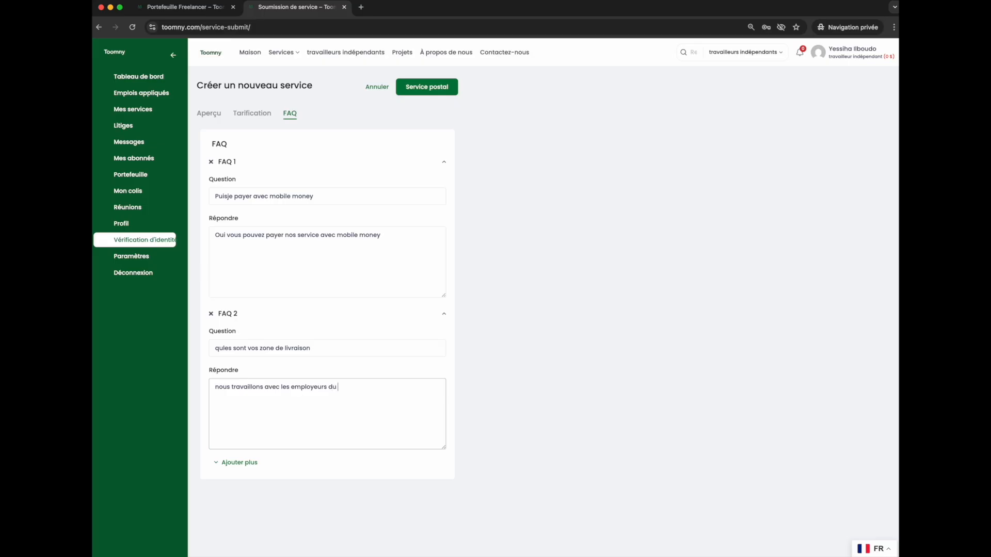
type("monde entier")
Add a third FAQ with the question "dans combien de temps puije envoir mon site".
left_click(238, 463)
scroll(263, 457, "down", 2)
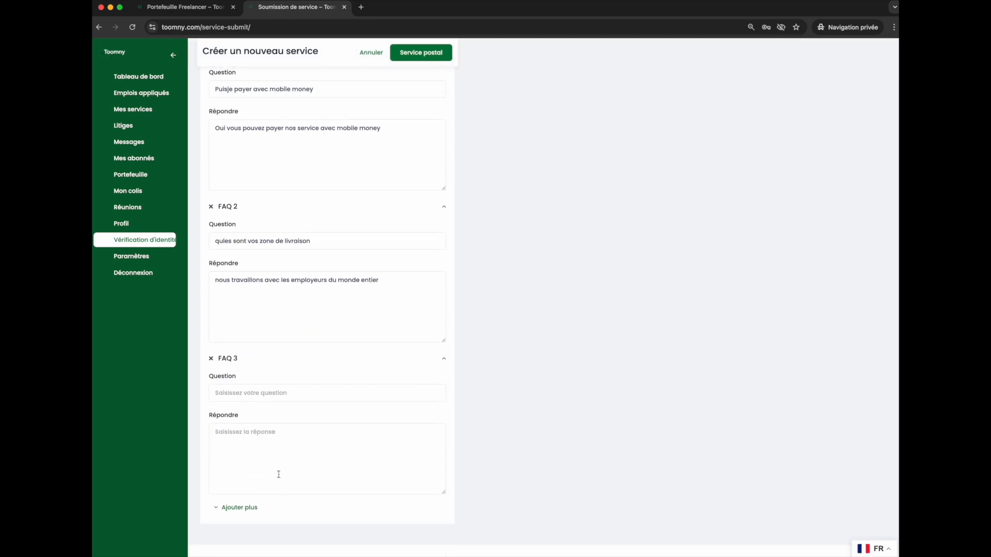
left_click(267, 393)
type("dans co")
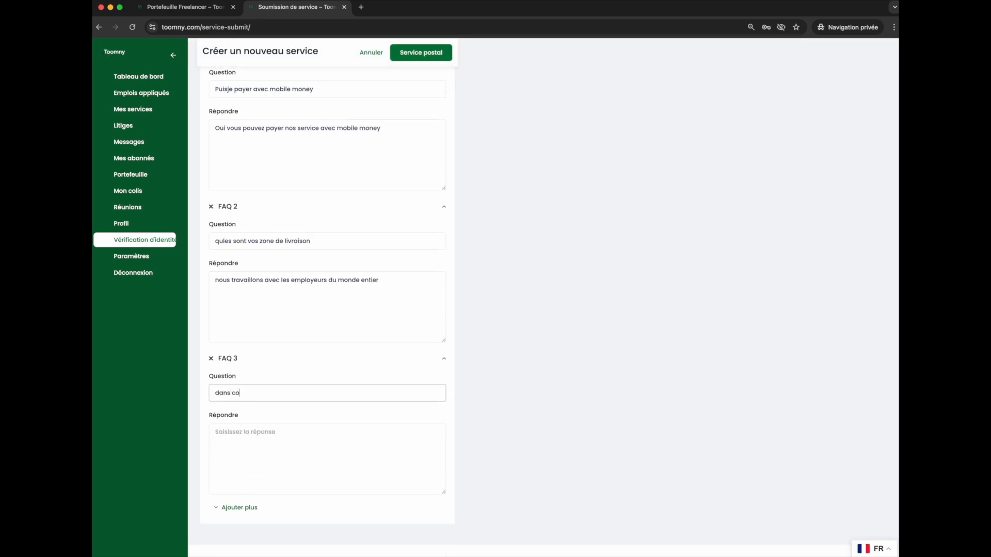
type("mbien de temps puije envoir mon site")
Answer the third FAQ with "Vpus pouvez avoir votre site dans un delai de 2 jours".
left_click(272, 429)
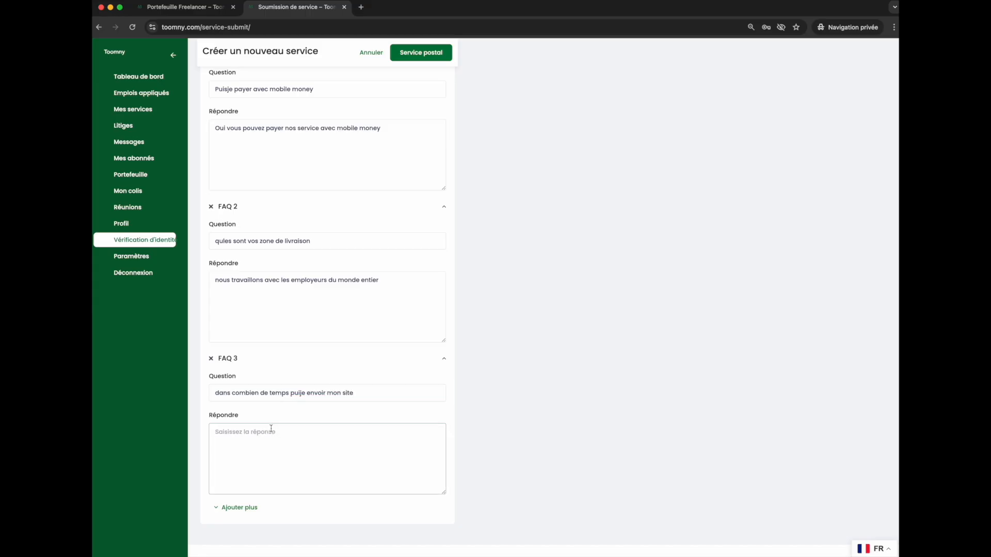
type("Vpus pouvez avoir votre site dans un delai de 2 jours")
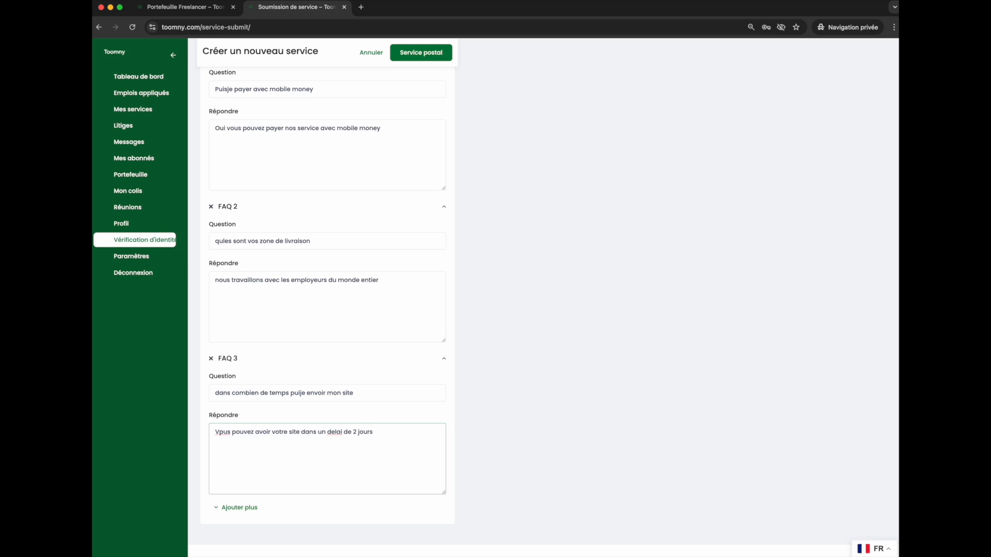
Switch the site language to English and post the new service.
scroll(321, 279, "up", 3)
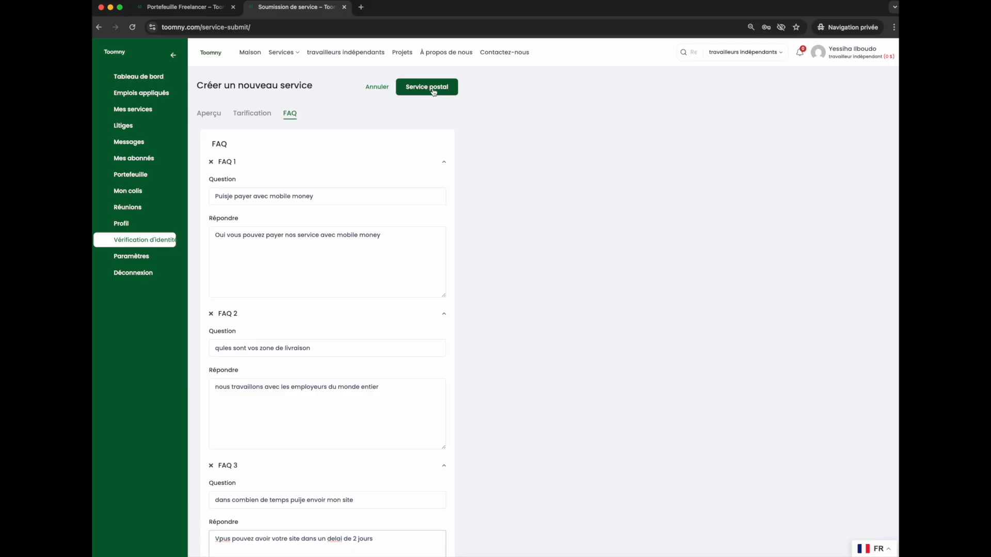
left_click(875, 548)
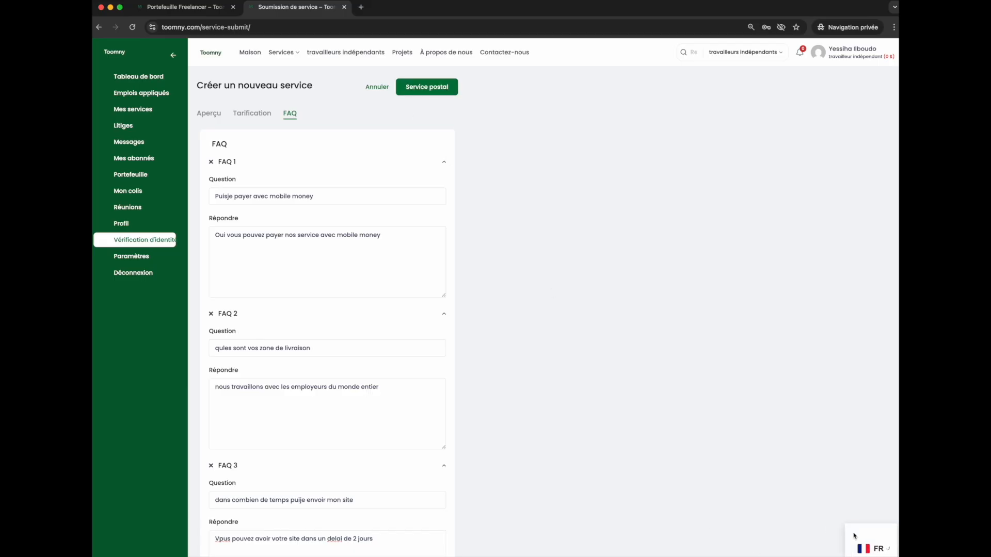
left_click(871, 532)
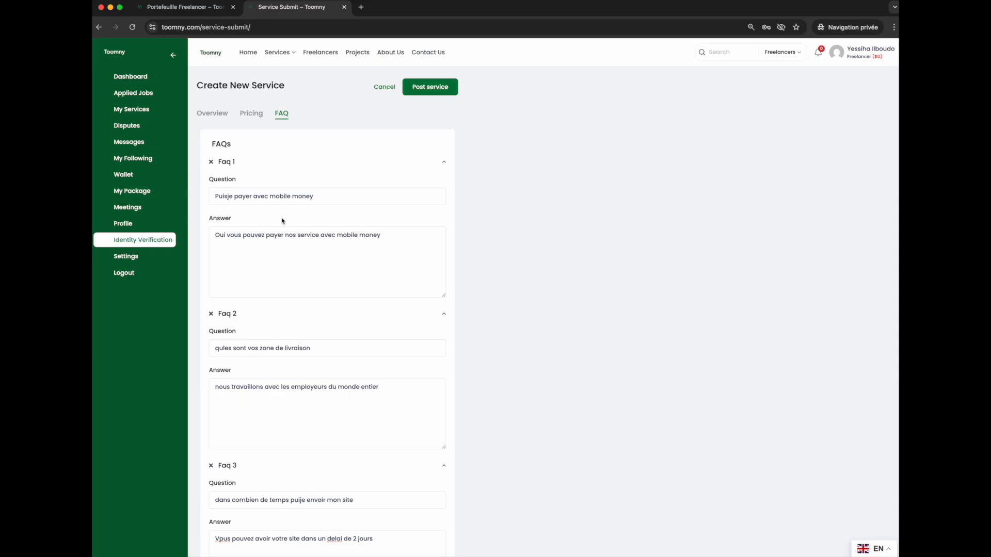
left_click(436, 94)
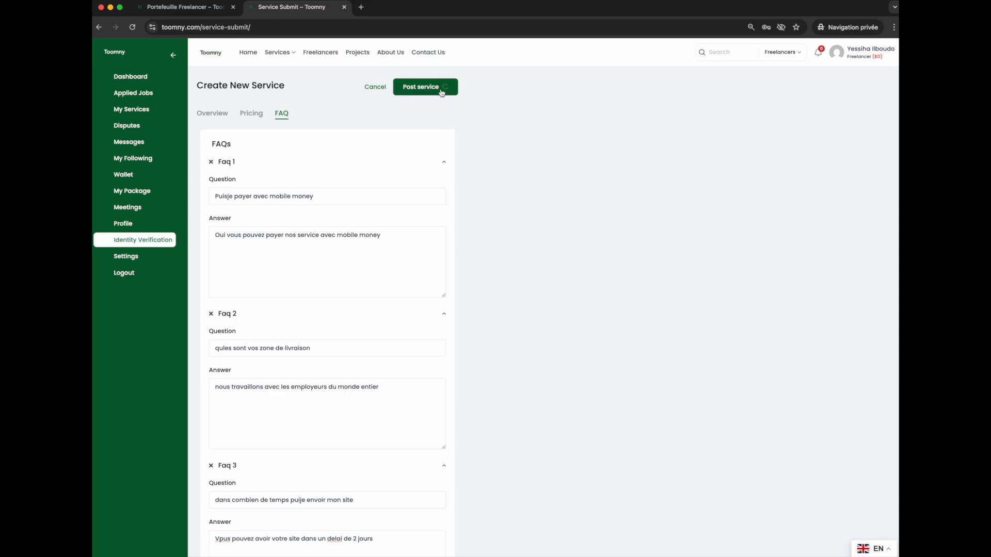
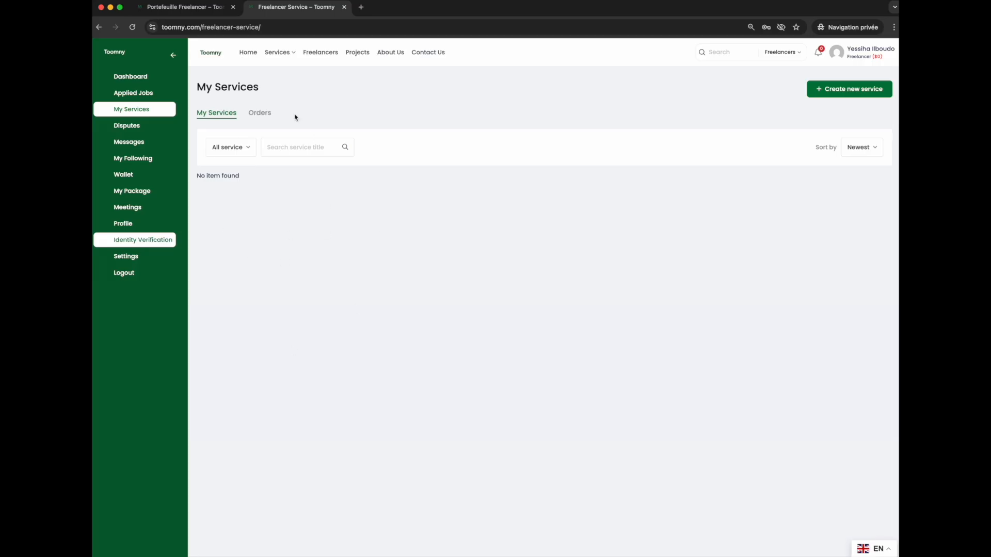
Open the Figma website design service from the latest services on the home page.
left_click(249, 53)
scroll(433, 232, "down", 8)
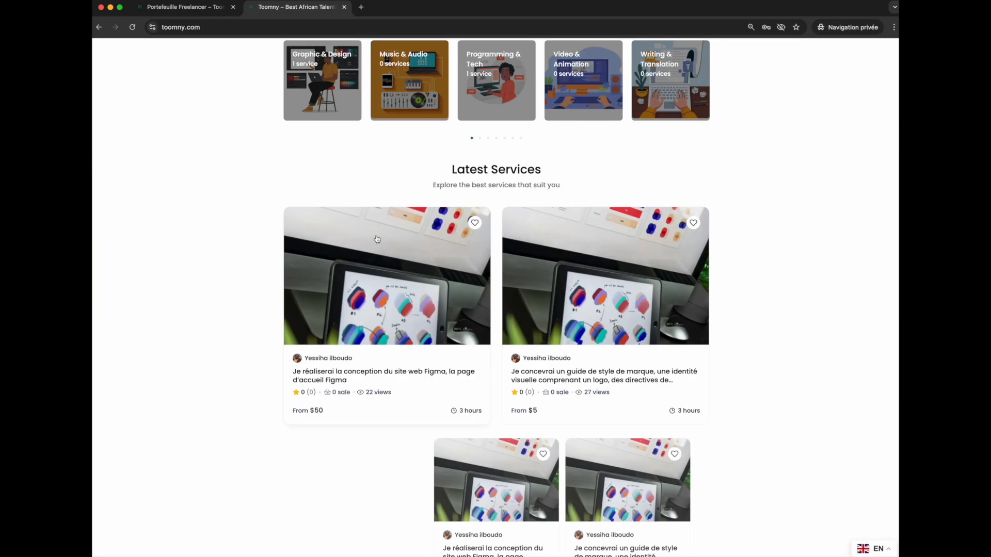
left_click(408, 262)
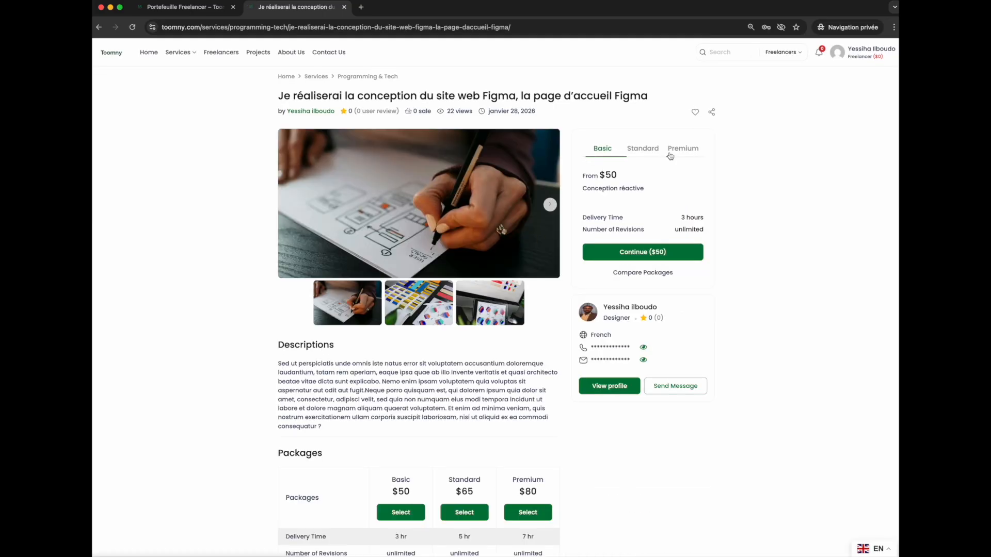
Review the service's title, description and package comparison table.
left_click_drag(277, 97, 662, 101)
left_click(662, 101)
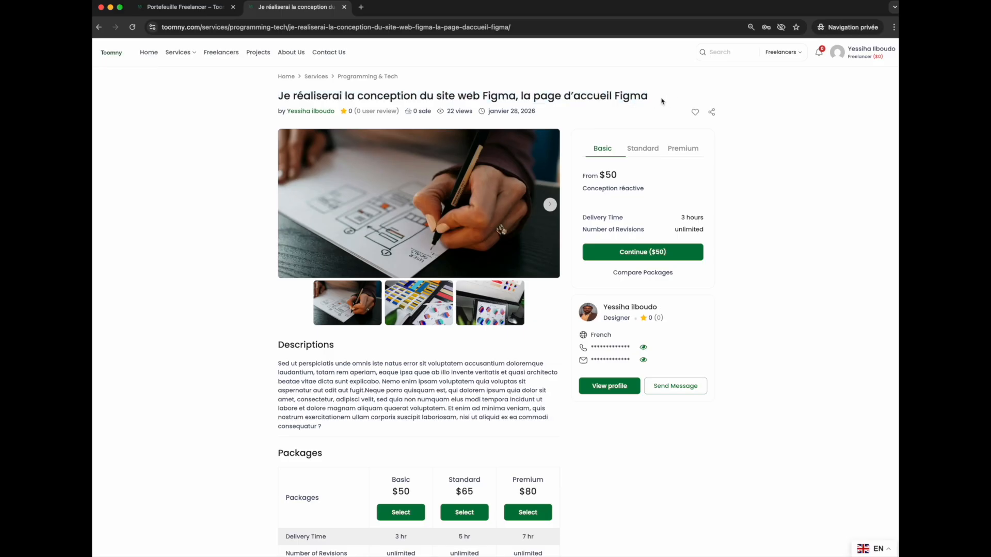
scroll(275, 396, "down", 2)
left_click_drag(339, 360, 228, 278)
left_click(257, 330)
scroll(331, 436, "down", 2)
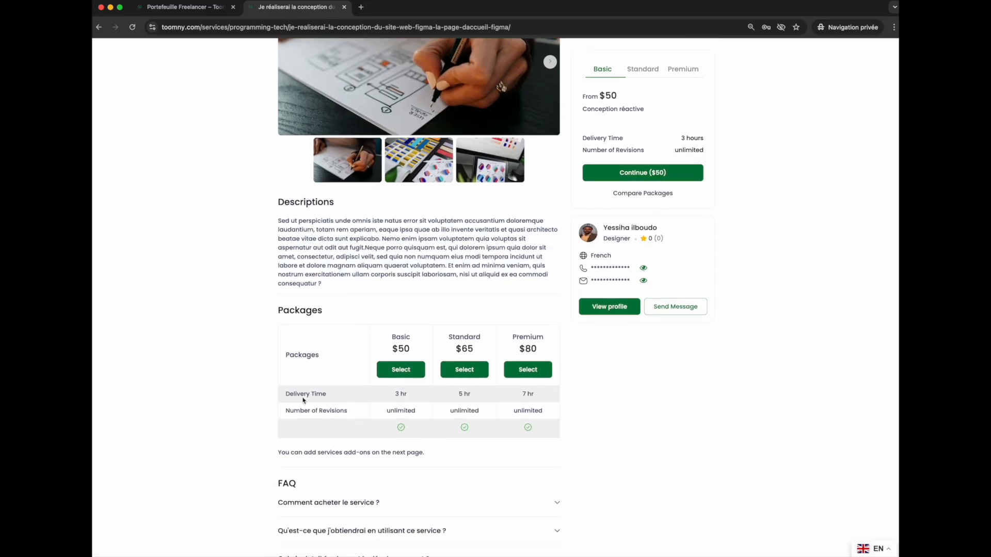
left_click_drag(287, 391, 331, 394)
left_click(464, 400)
Switch the site language to French and review the translated service page.
left_click(872, 549)
left_click(871, 531)
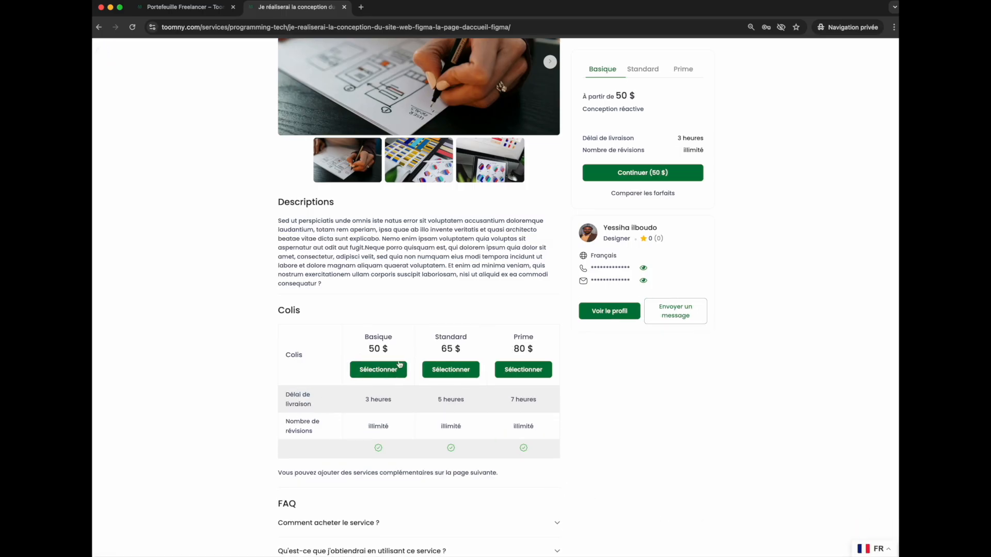
scroll(559, 335, "up", 2)
scroll(559, 336, "up", 1)
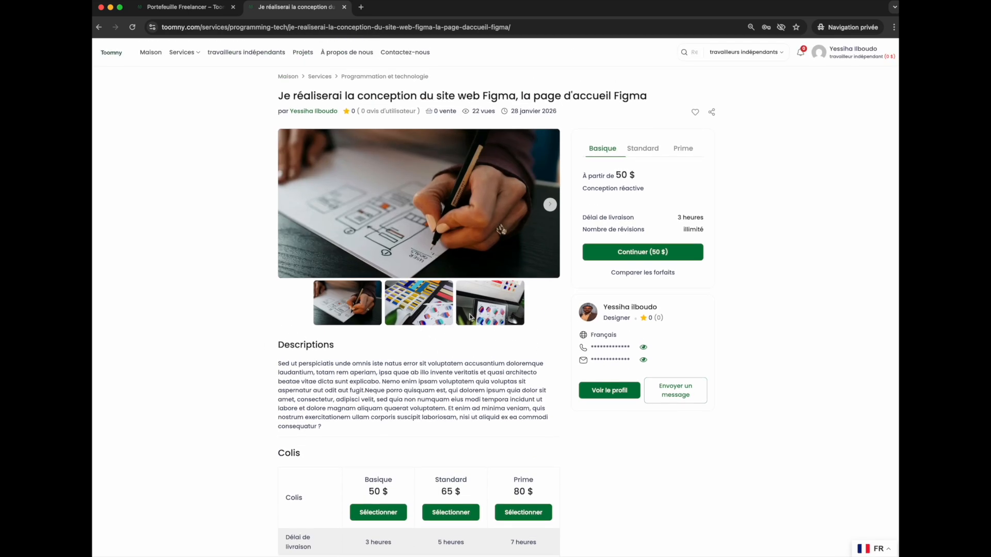
scroll(427, 409, "down", 2)
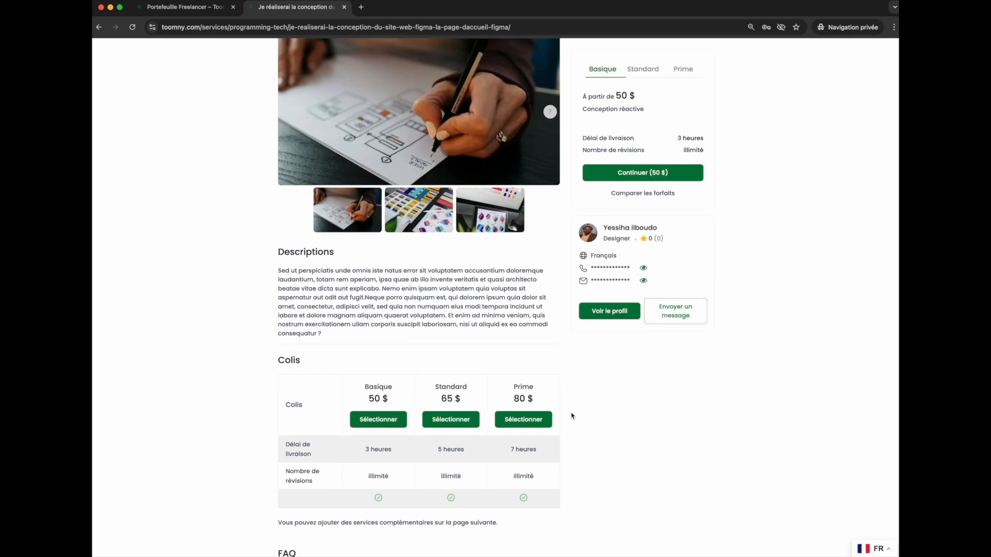
Try to select the Basique package, then dismiss the sign-in dialog.
left_click(383, 420)
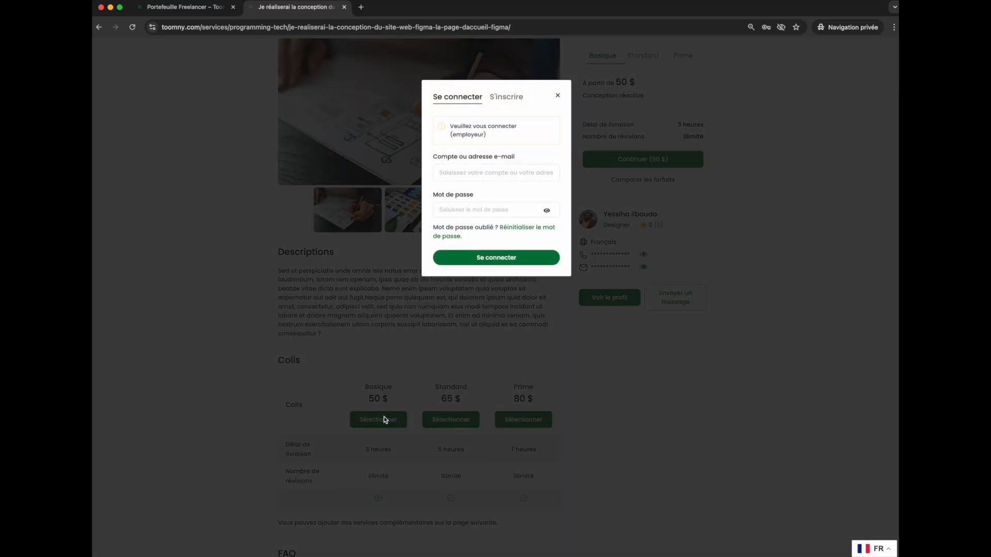
left_click(484, 170)
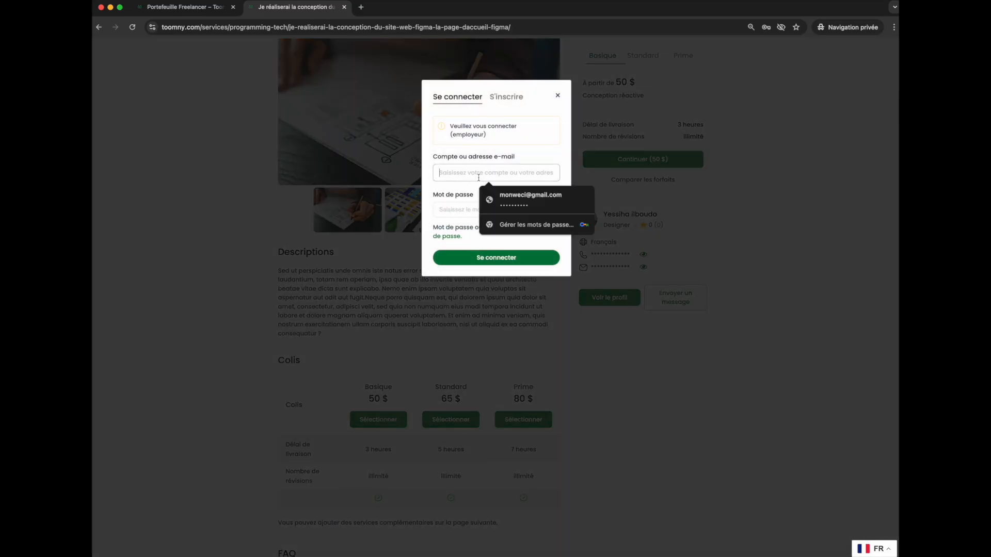
left_click(462, 209)
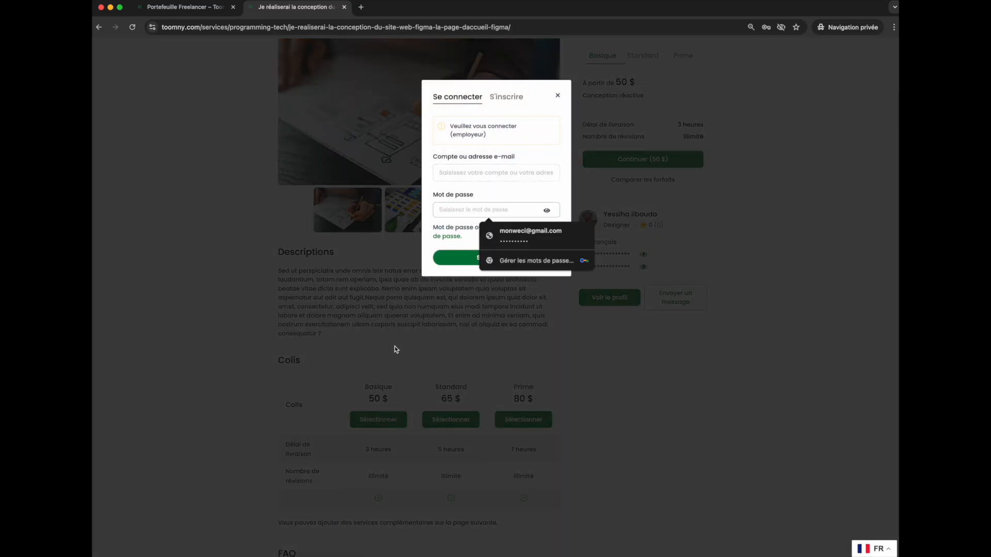
left_click(390, 393)
Expand the three FAQ entries of the service to read their answers.
scroll(511, 479, "down", 5)
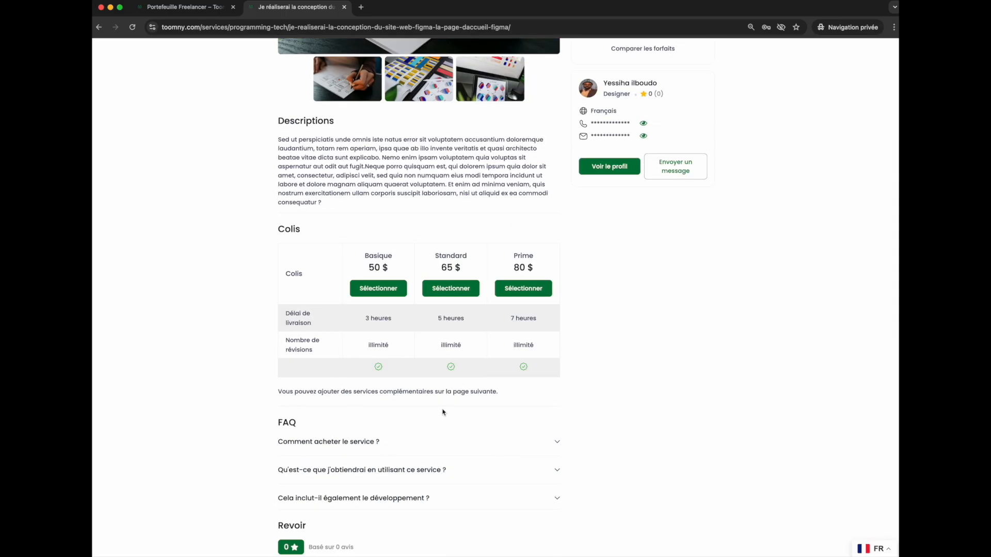
scroll(343, 389, "down", 7)
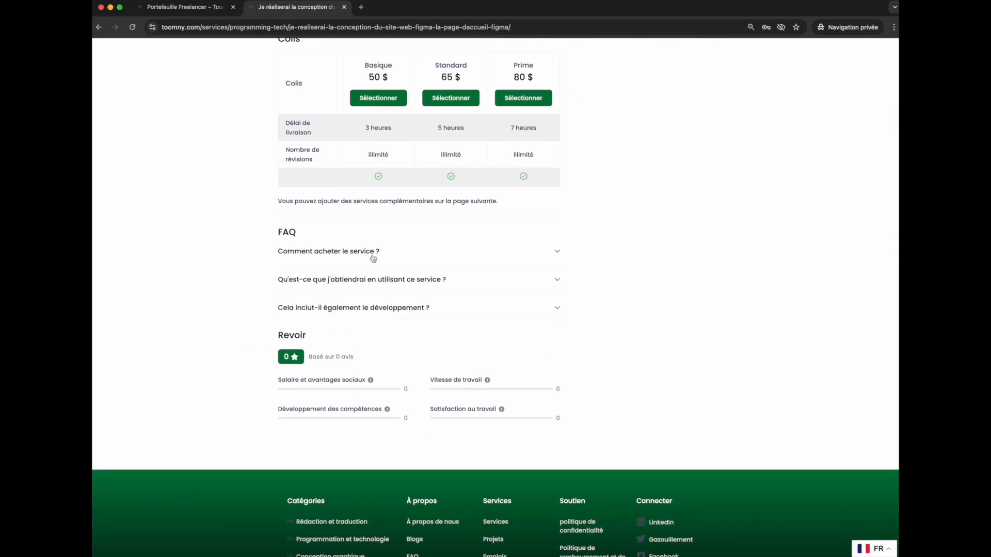
left_click(367, 256)
left_click(422, 321)
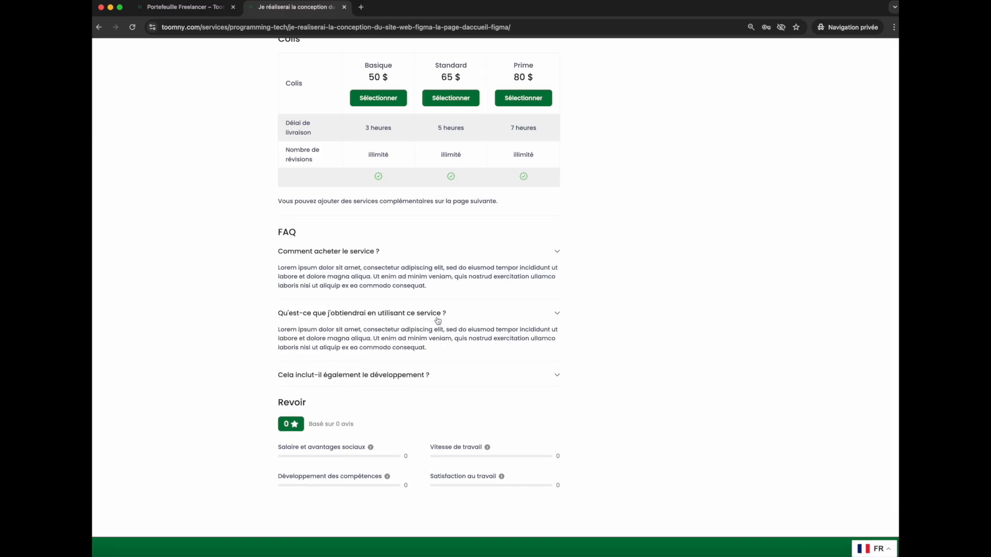
left_click(310, 375)
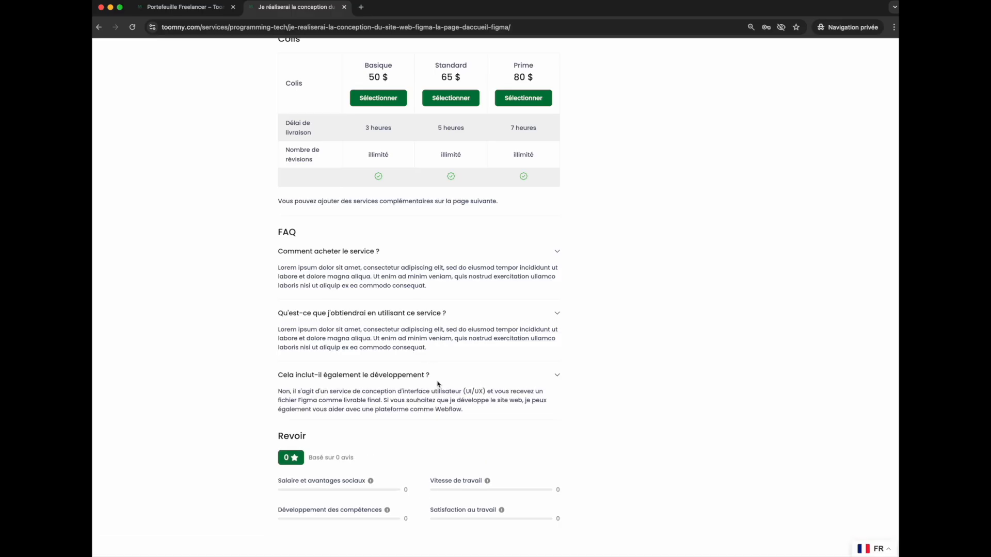
View the Standard and Prime package tabs of the service.
scroll(497, 386, "up", 10)
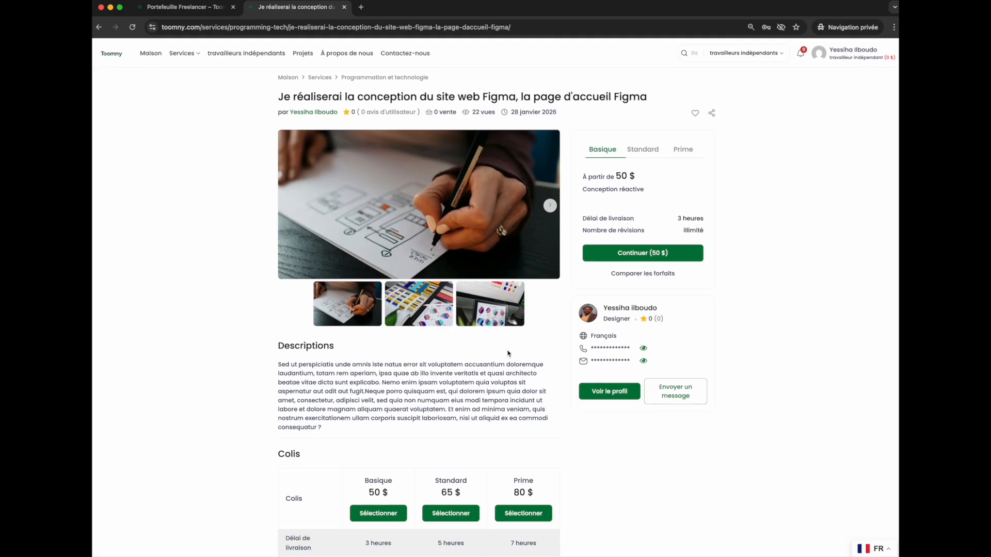
left_click(648, 148)
left_click(686, 150)
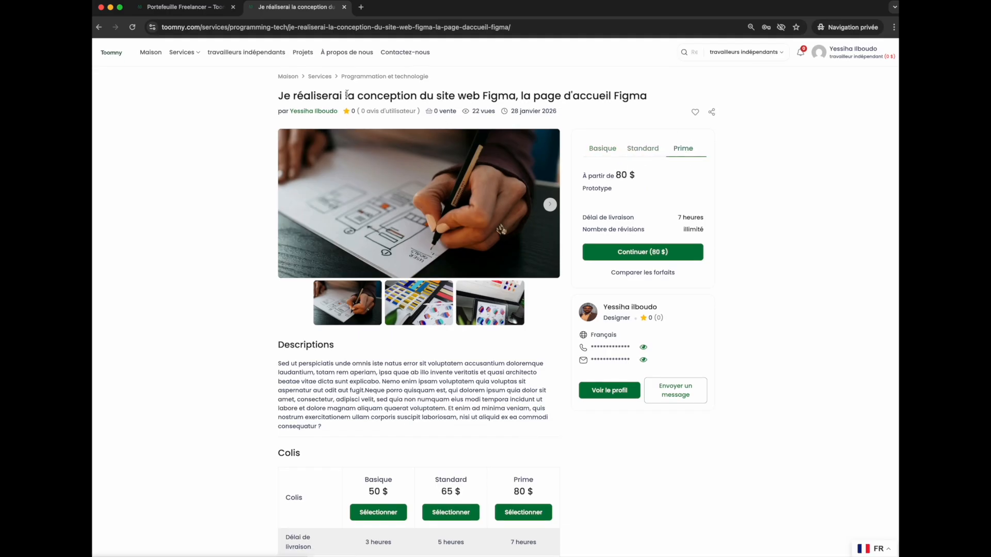
Open the services list and browse the category filter options.
left_click(323, 80)
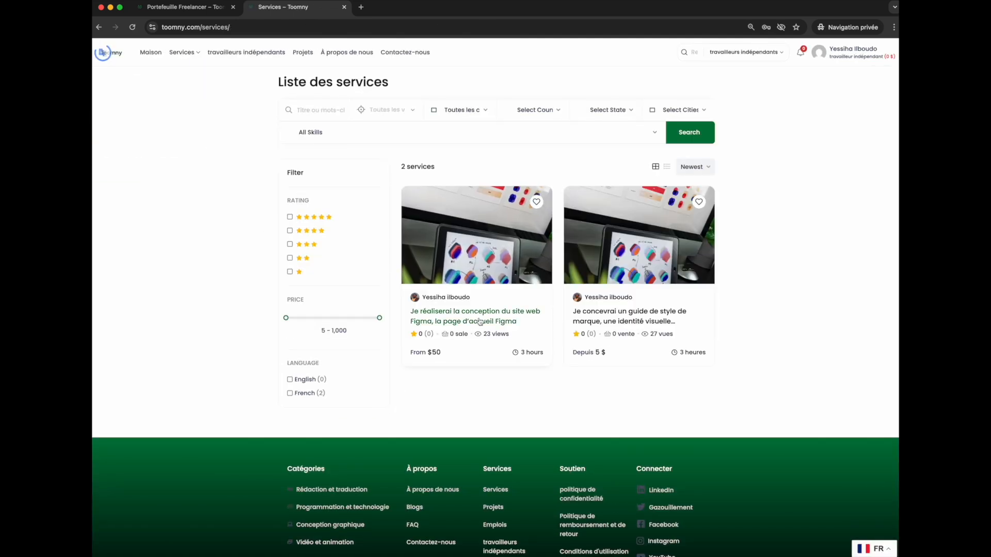
left_click(335, 110)
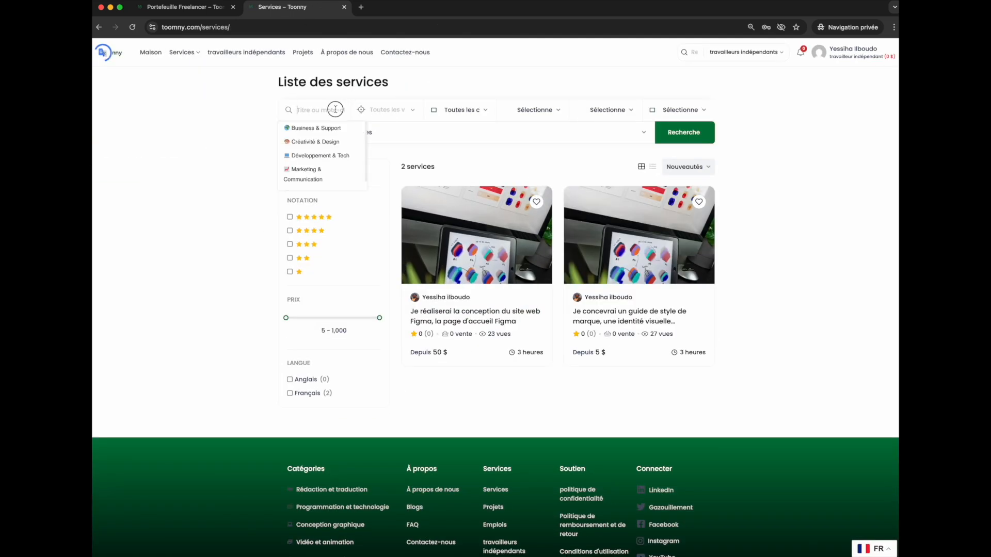
left_click(599, 158)
Open the brand style guide service from the services list.
scroll(692, 307, "down", 3)
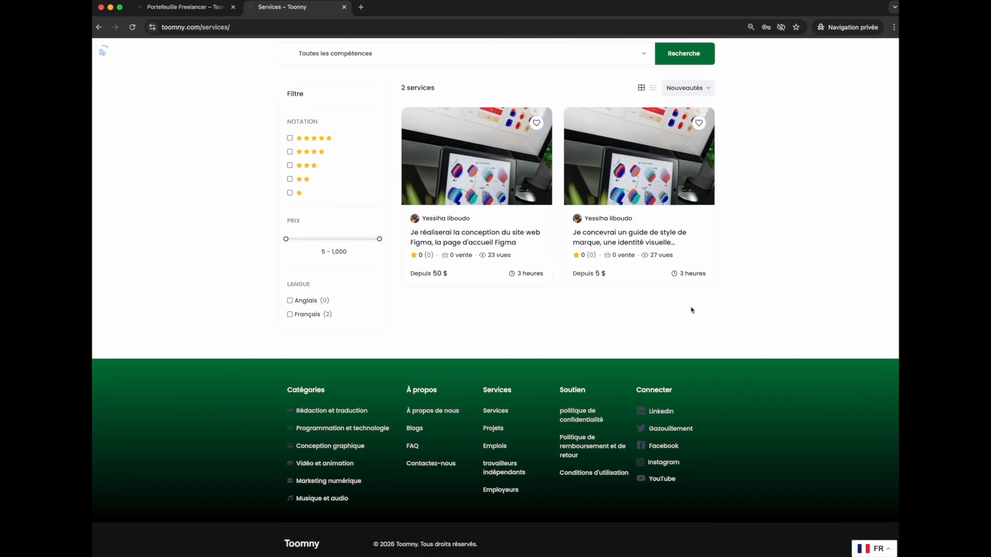
scroll(609, 246, "up", 3)
left_click(617, 317)
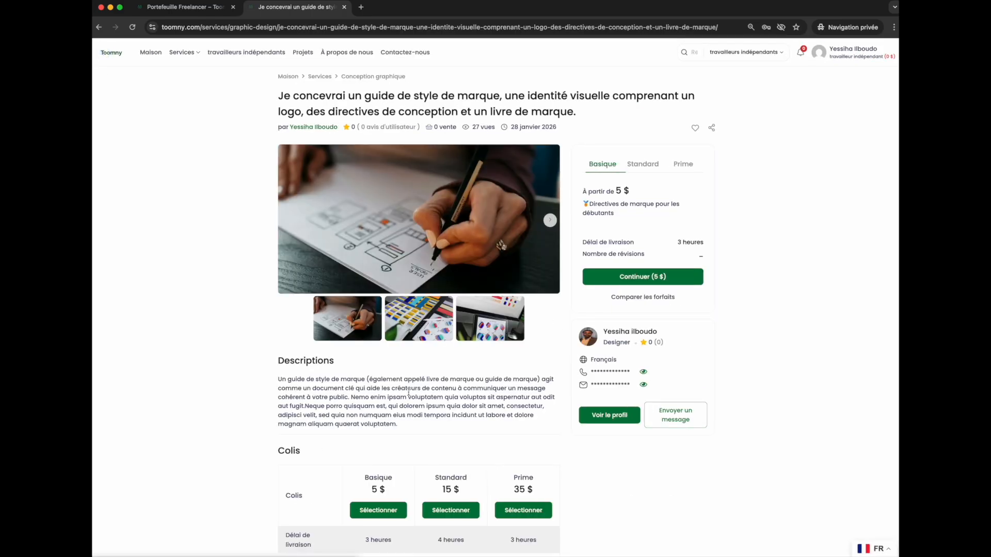
scroll(477, 352, "up", 1)
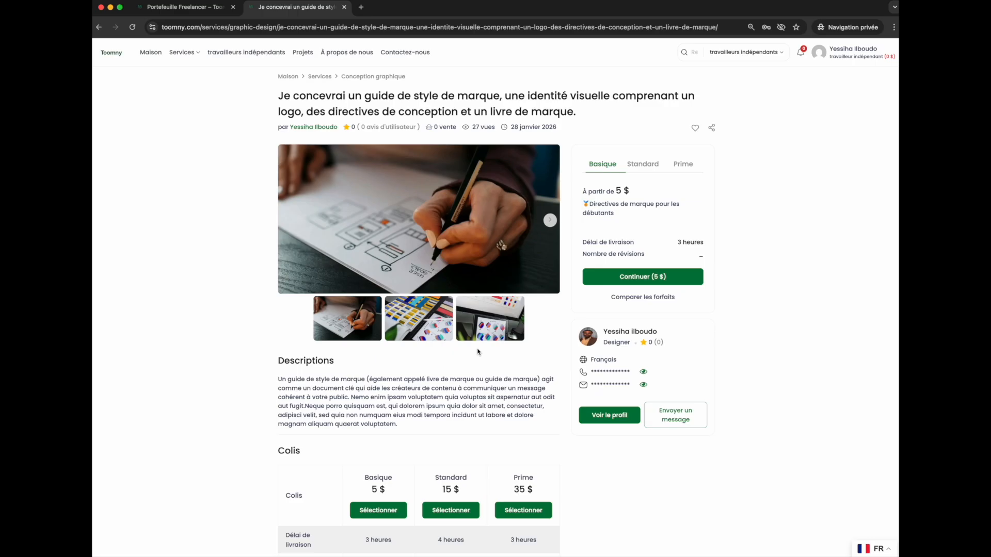